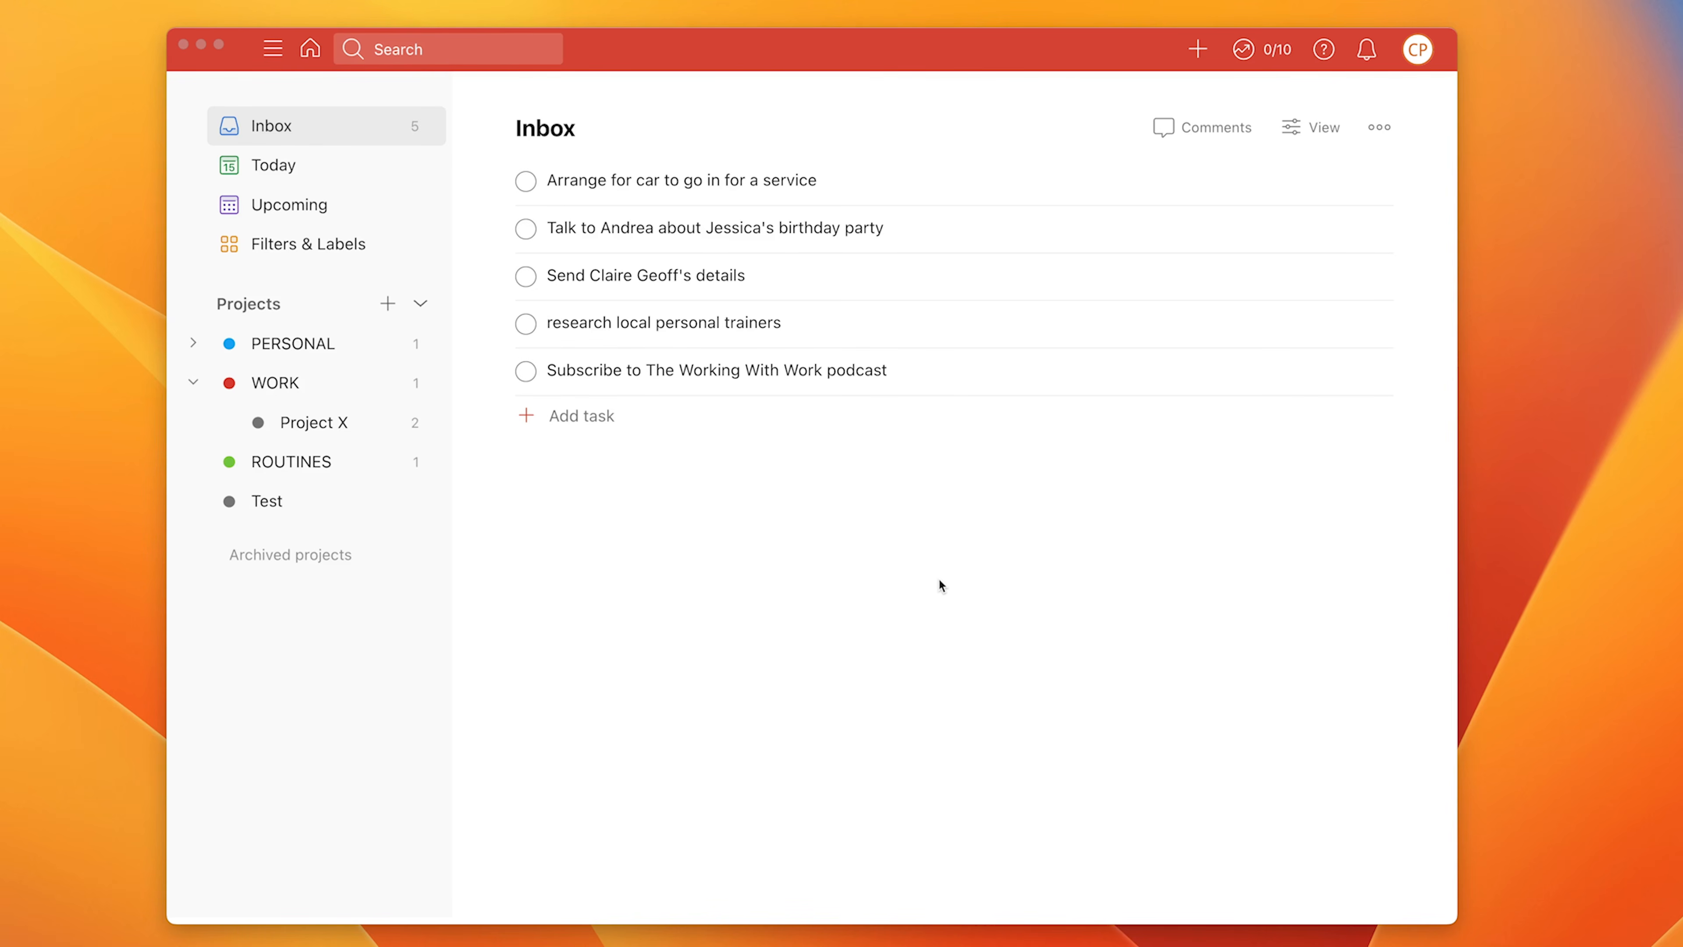
Edit the task "Arrange for car to go in for a service" and add a new label named Car to it
click(712, 186)
mouse_move(719, 180)
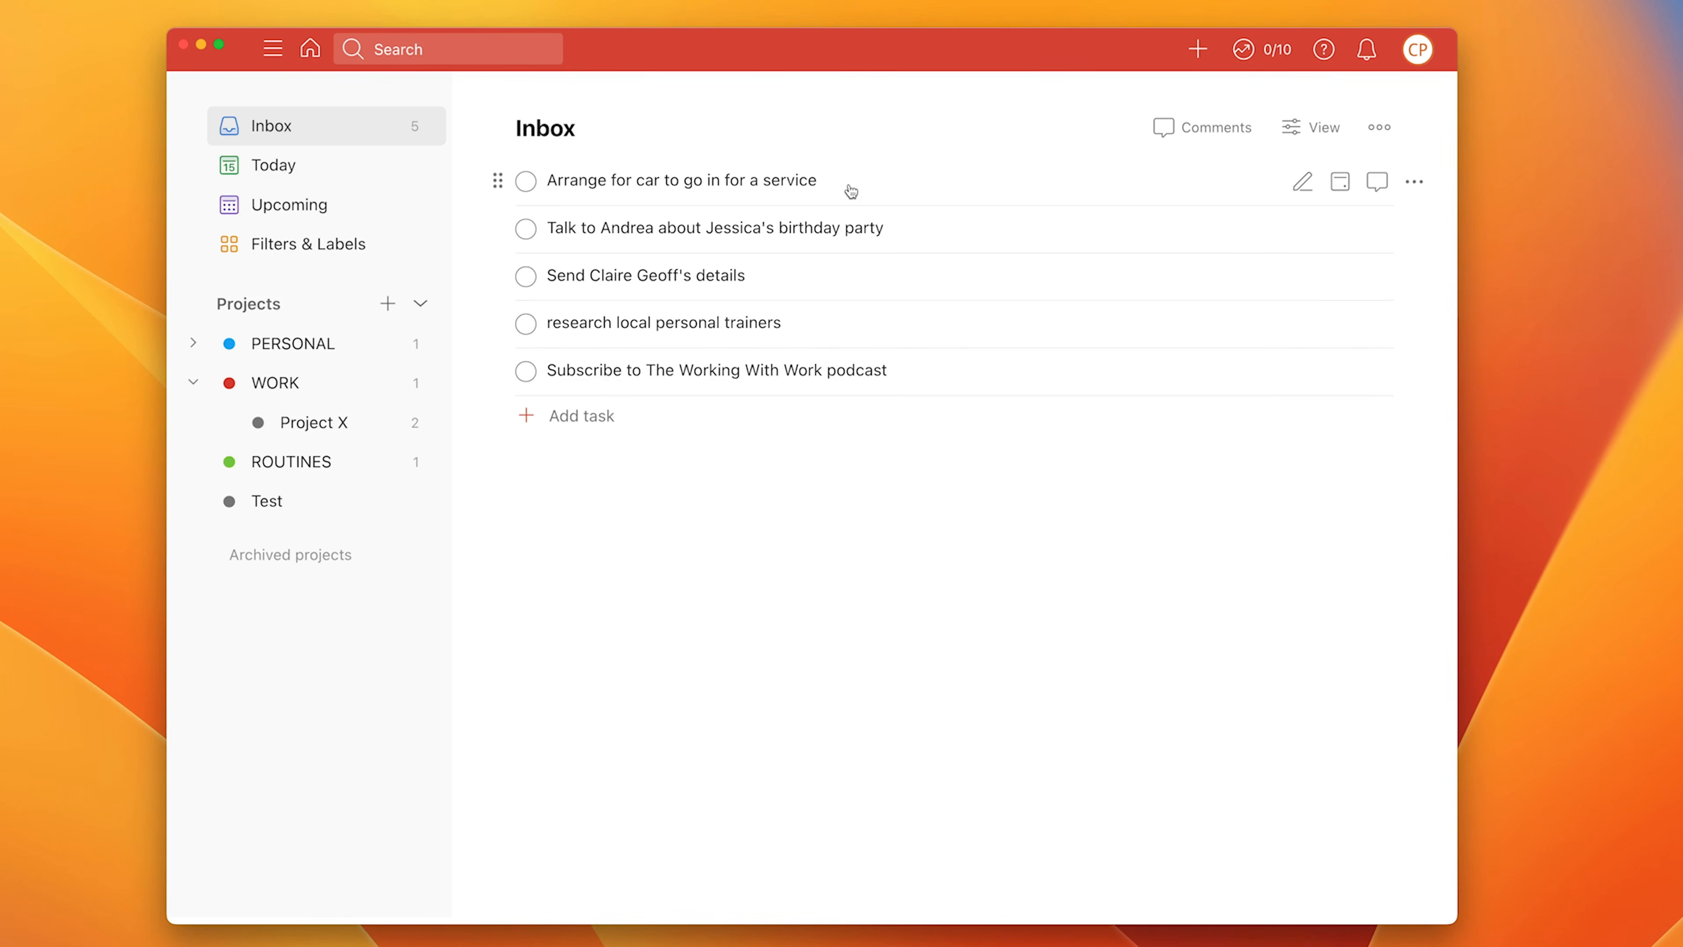
click(1303, 182)
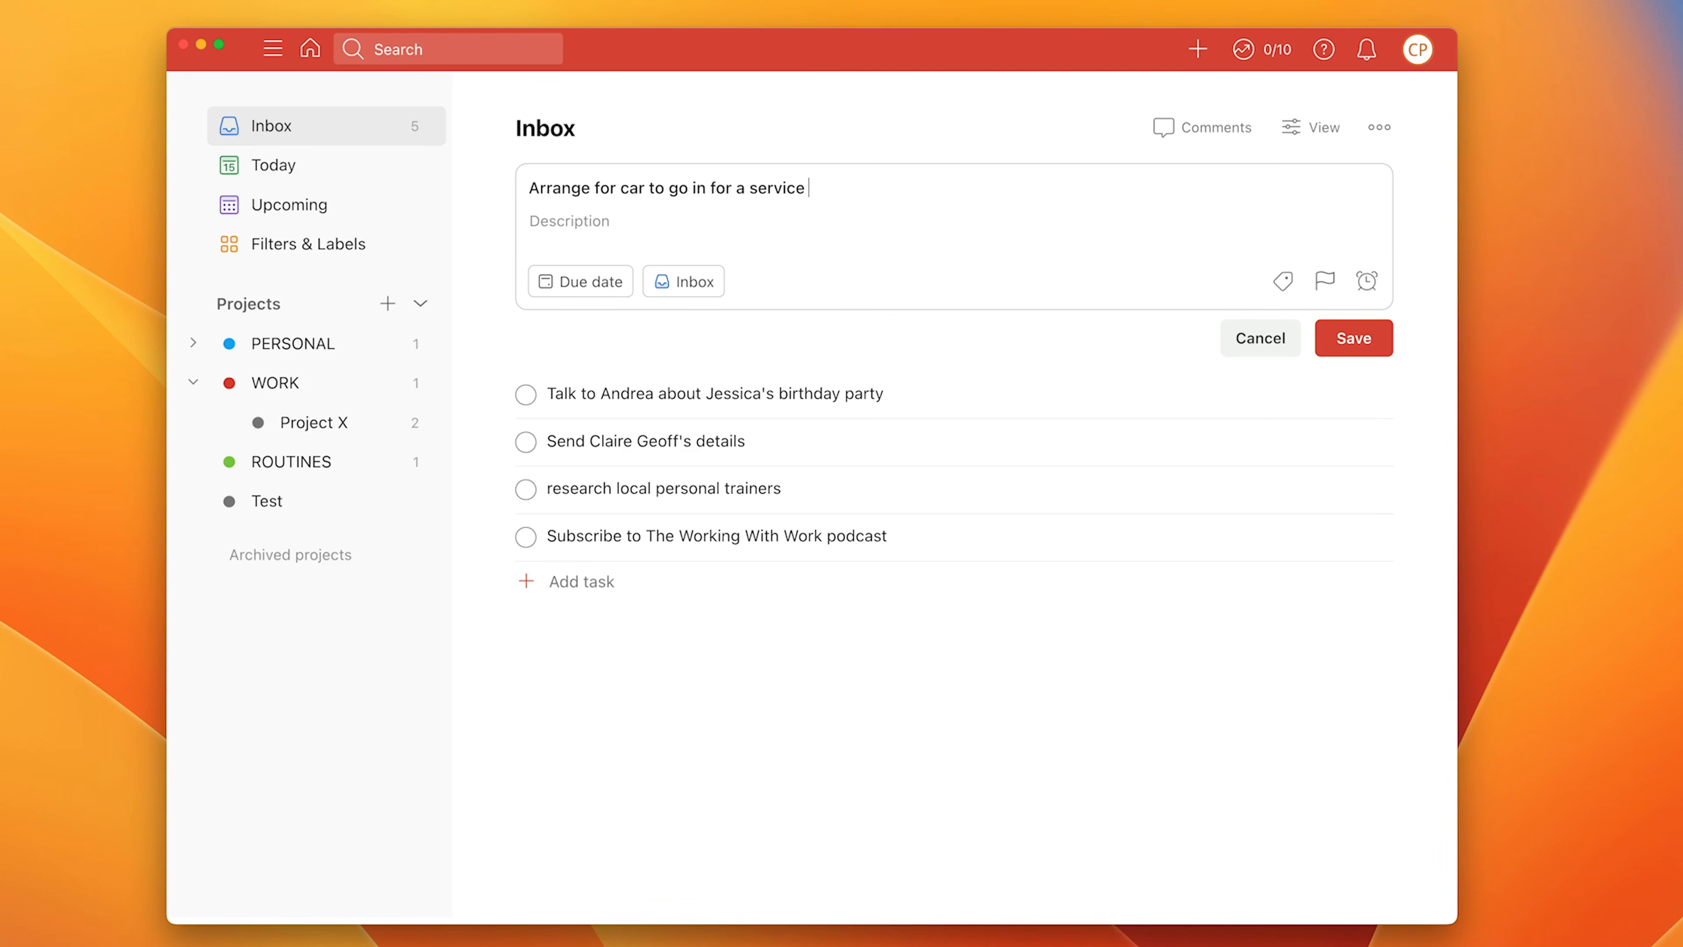
text(@)
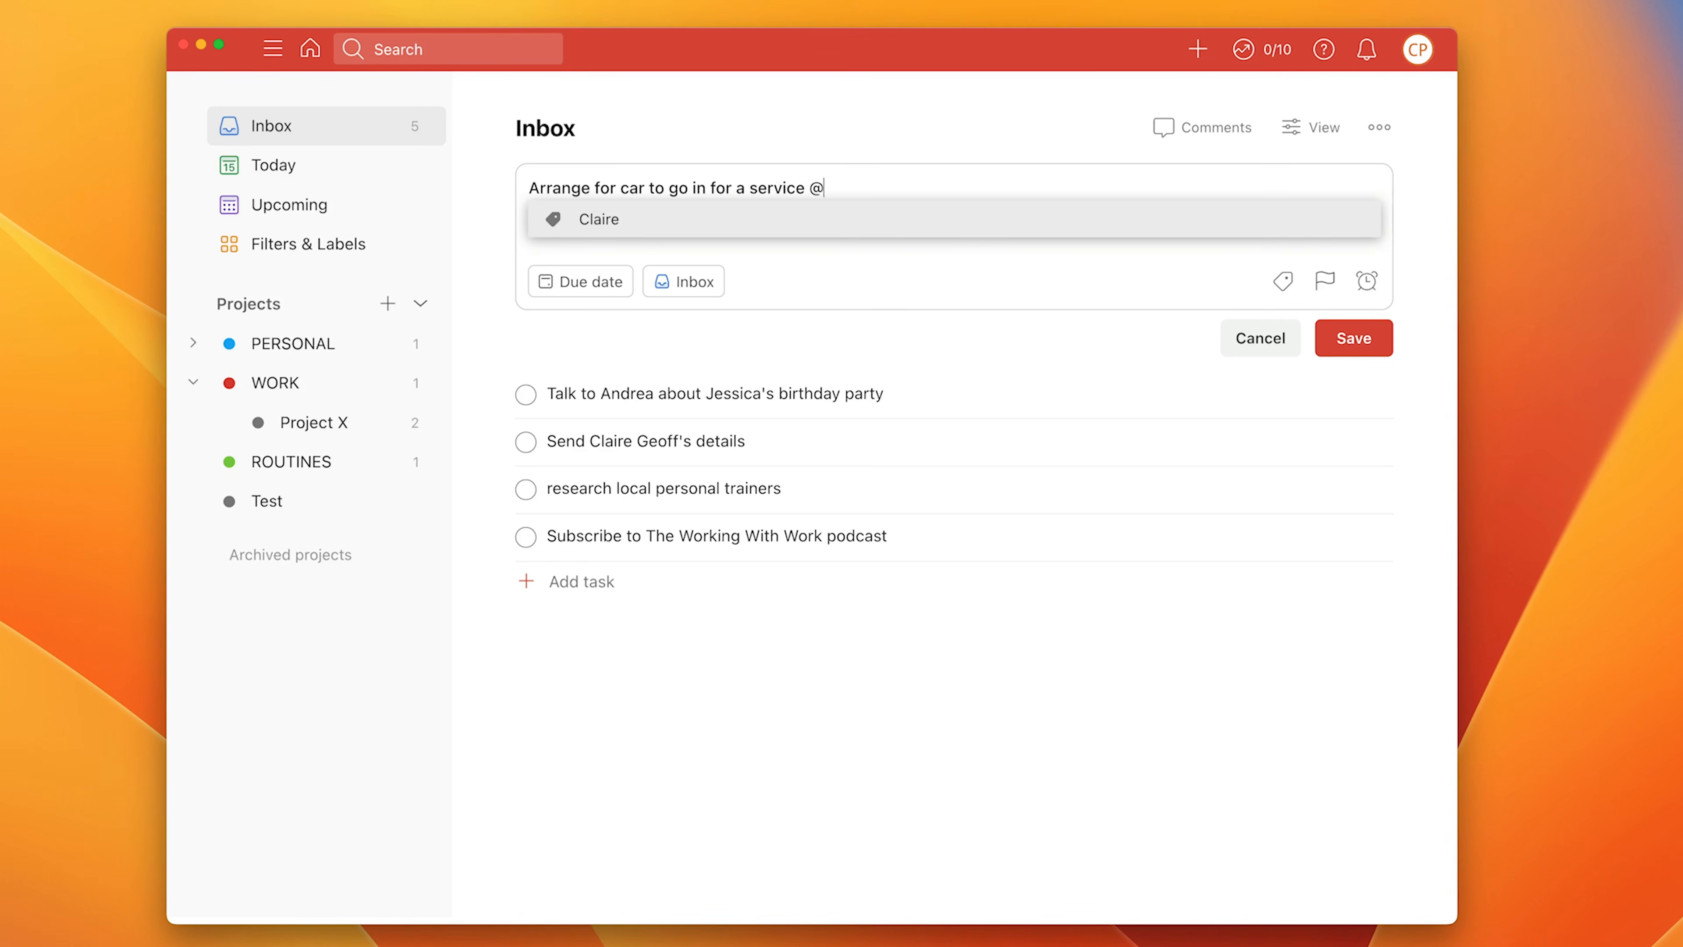
text(Car)
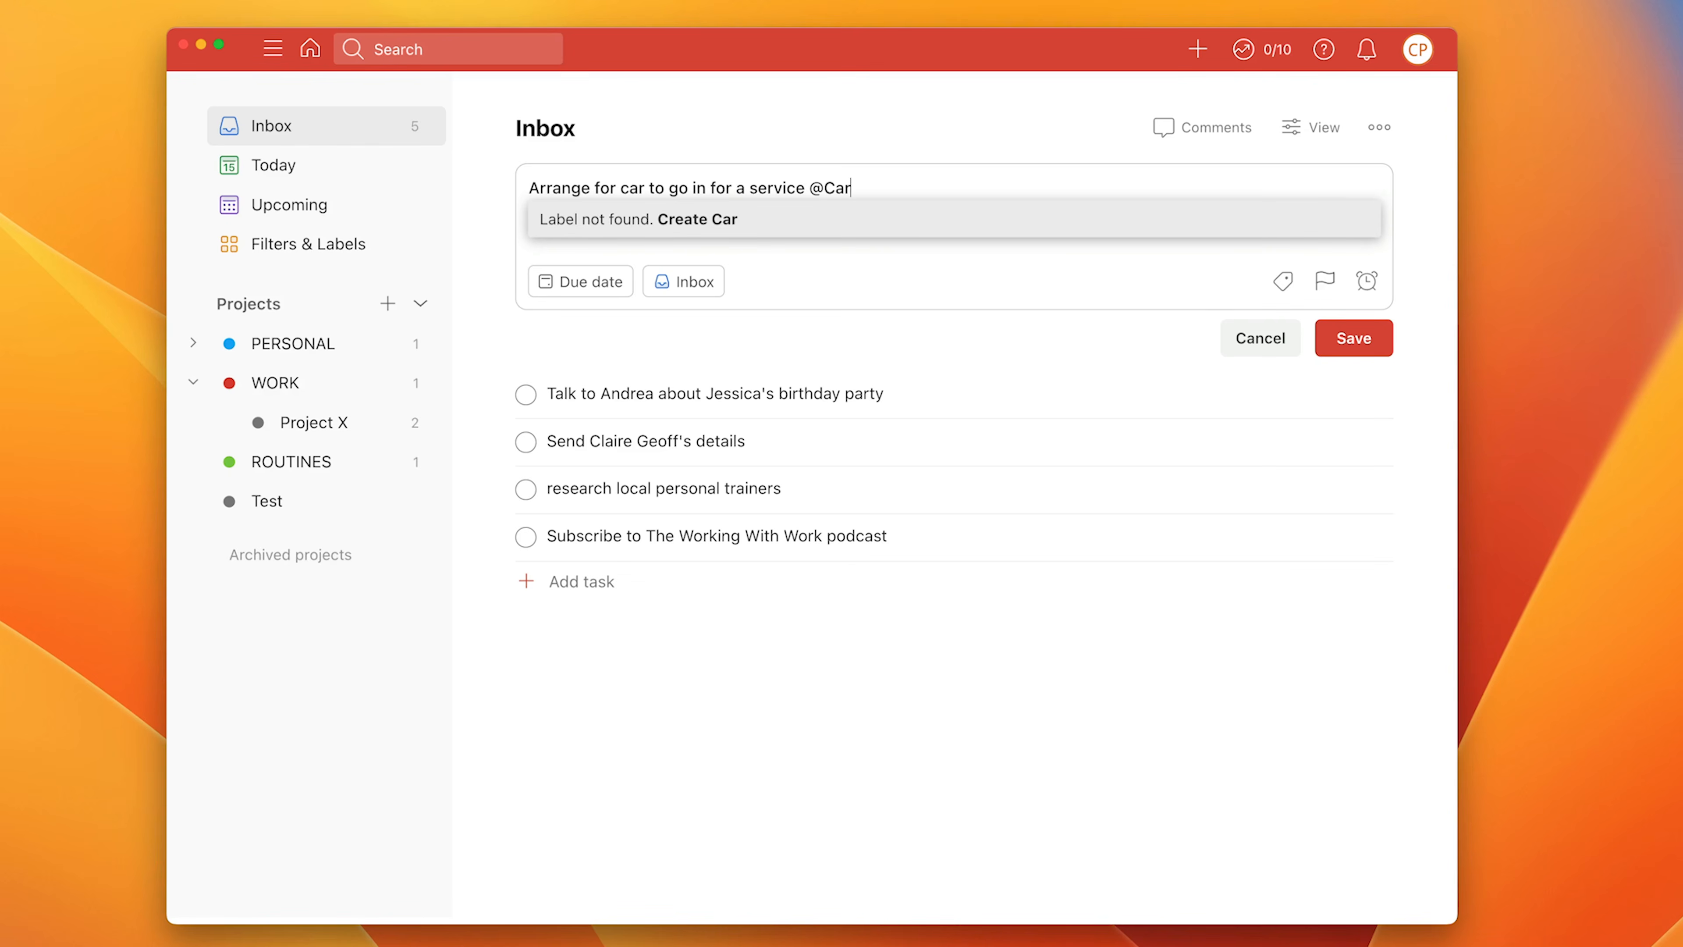
key(Return)
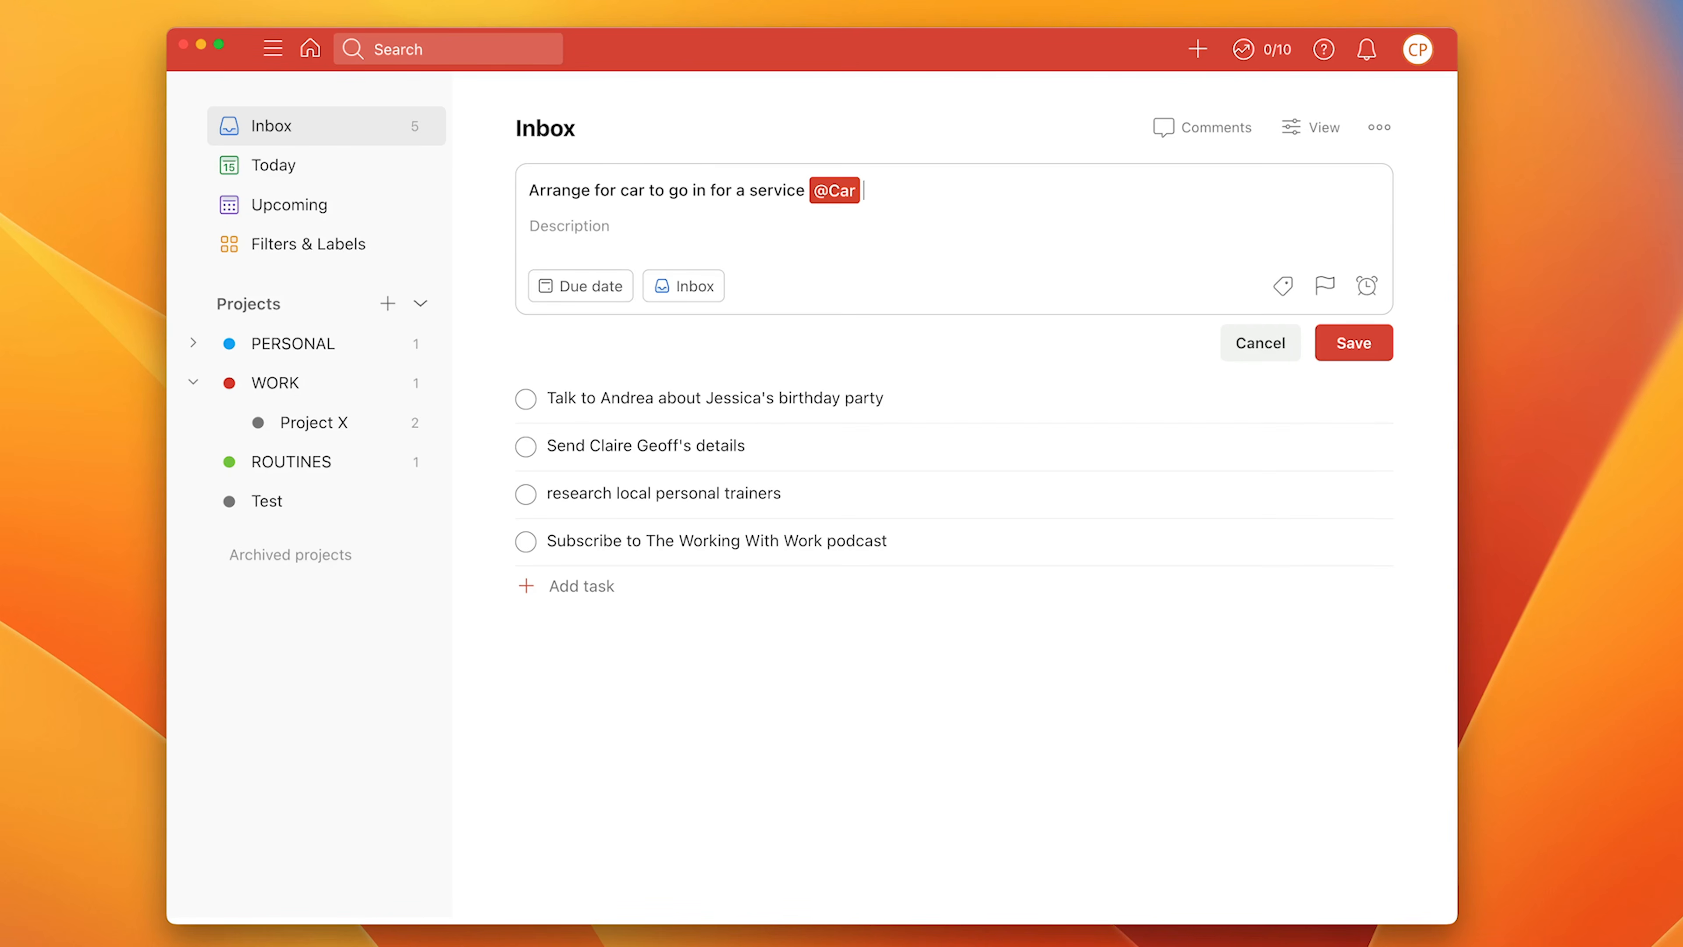
text(@per)
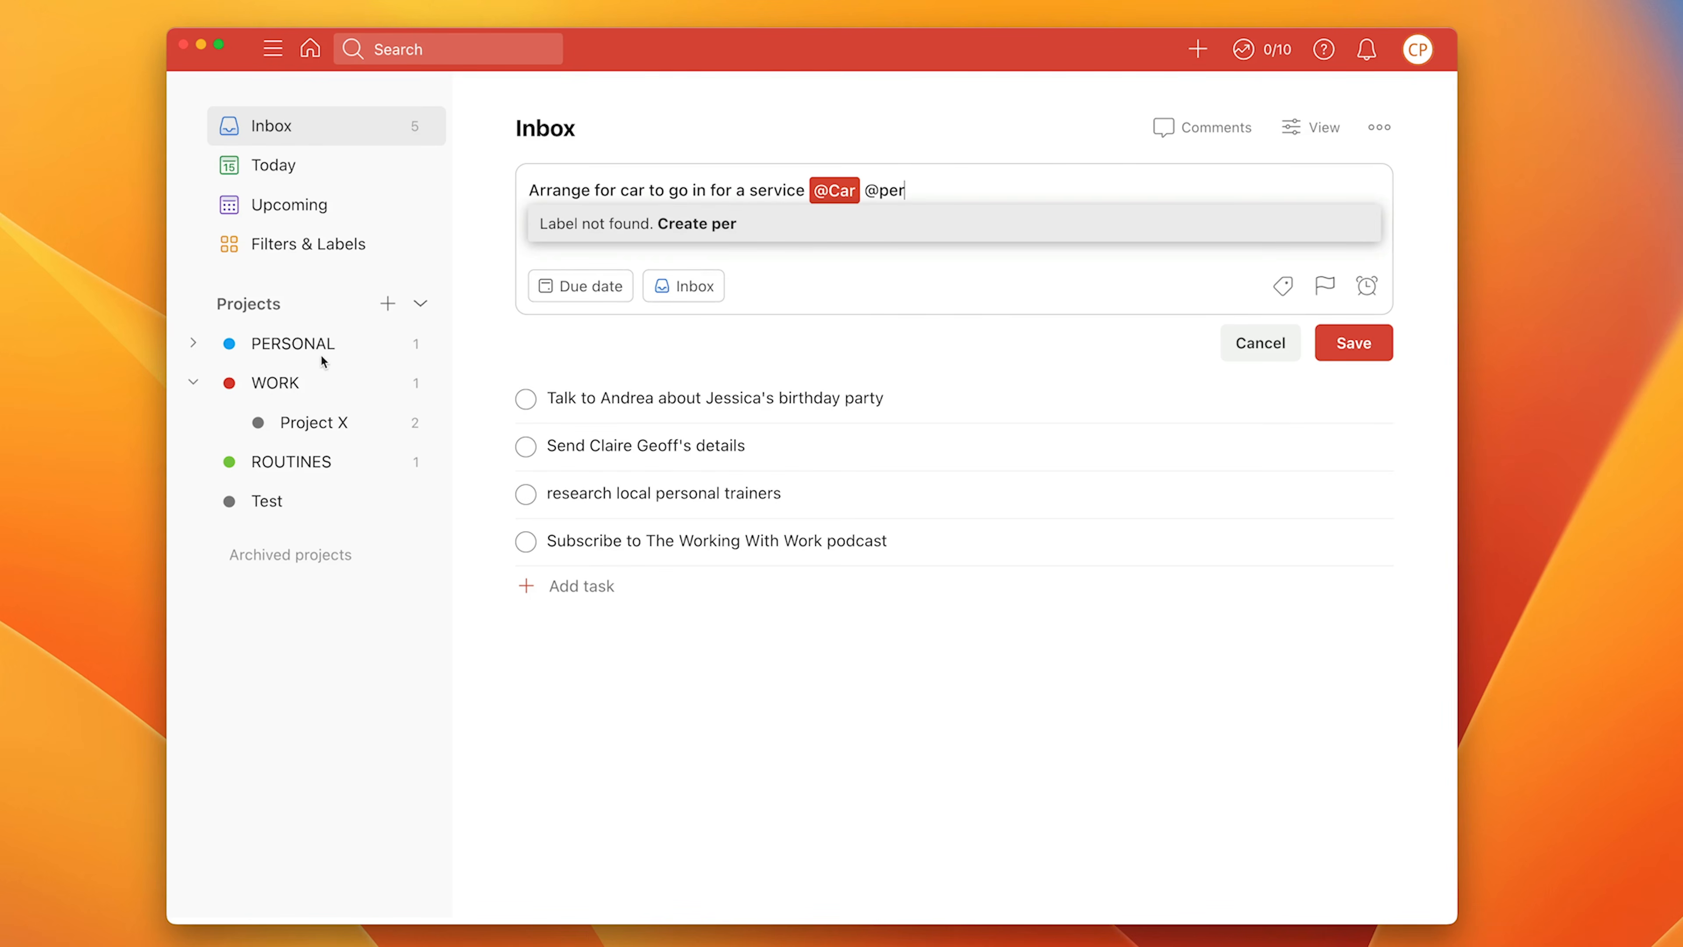
key(BackSpace)
key(BackSpace)
key(BackSpace)
key(BackSpace)
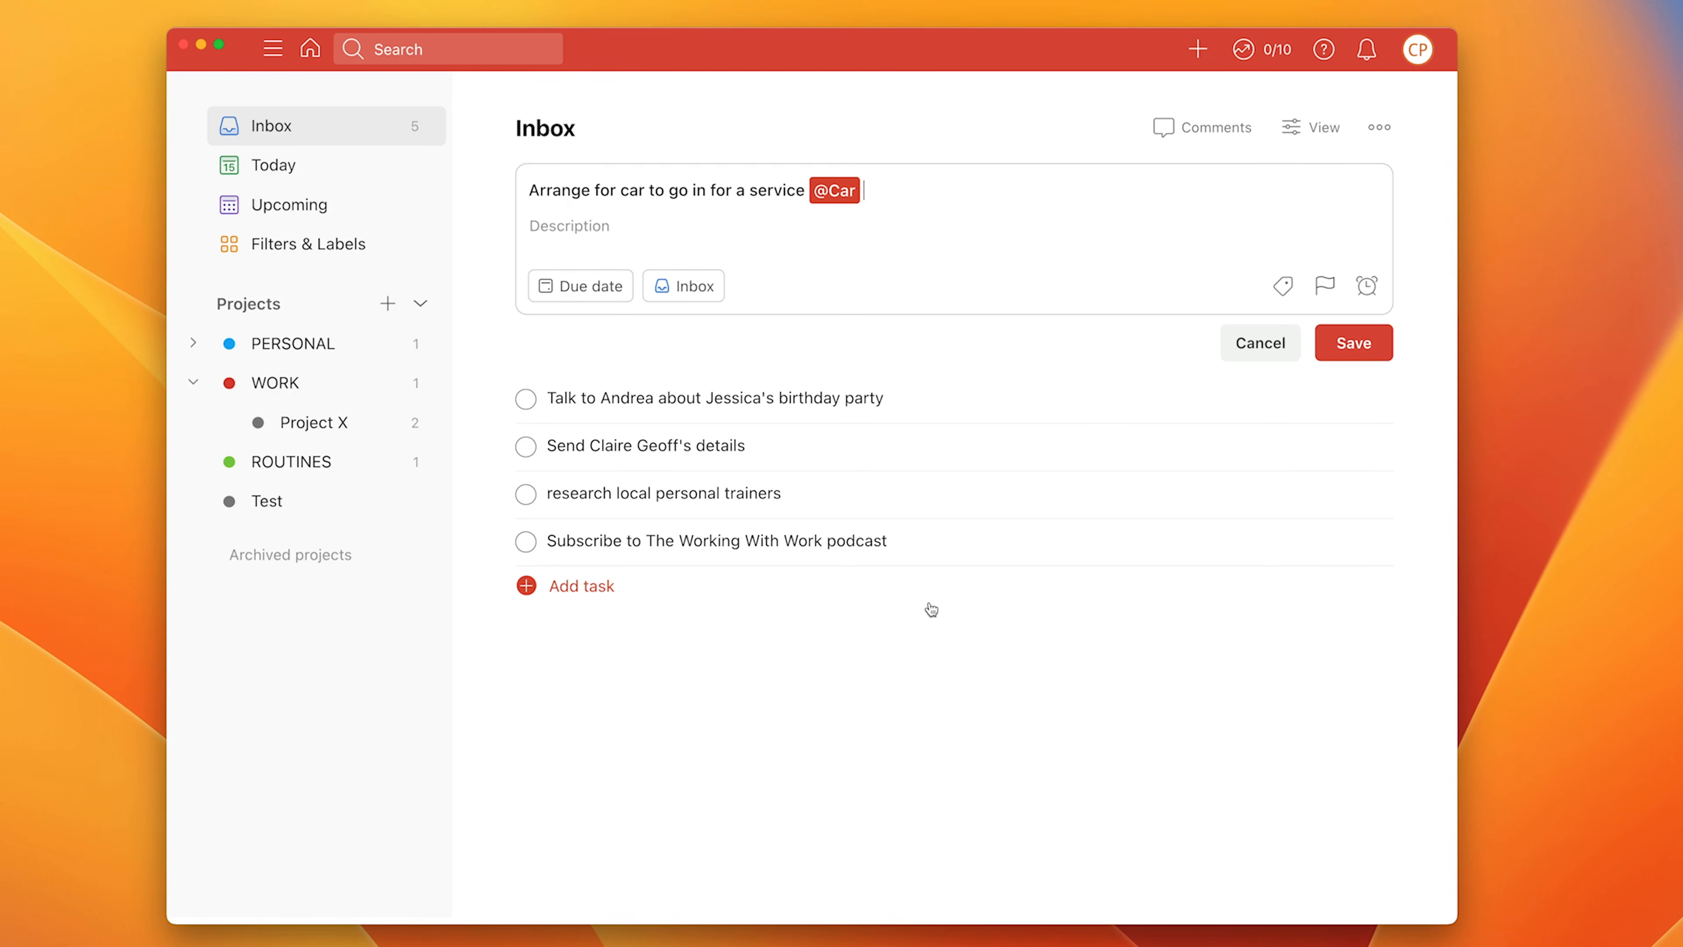
Save the edited car service task with its label
click(1347, 342)
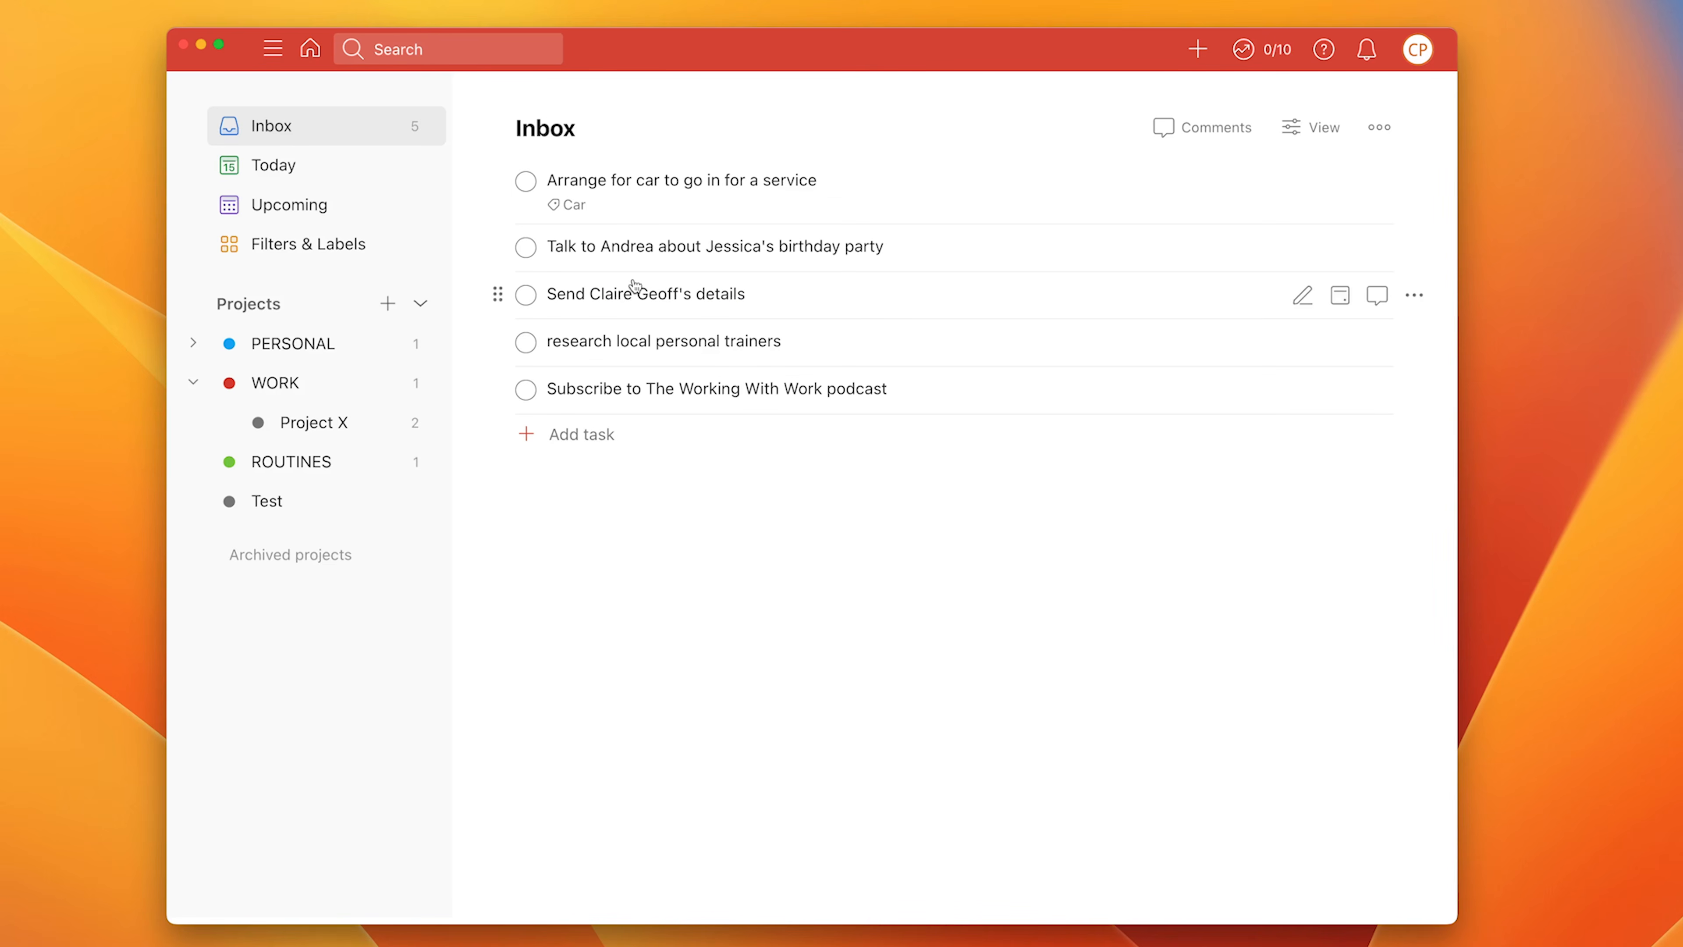
Open the birthday party task and create a label on it with the first name of the person to talk to
click(916, 258)
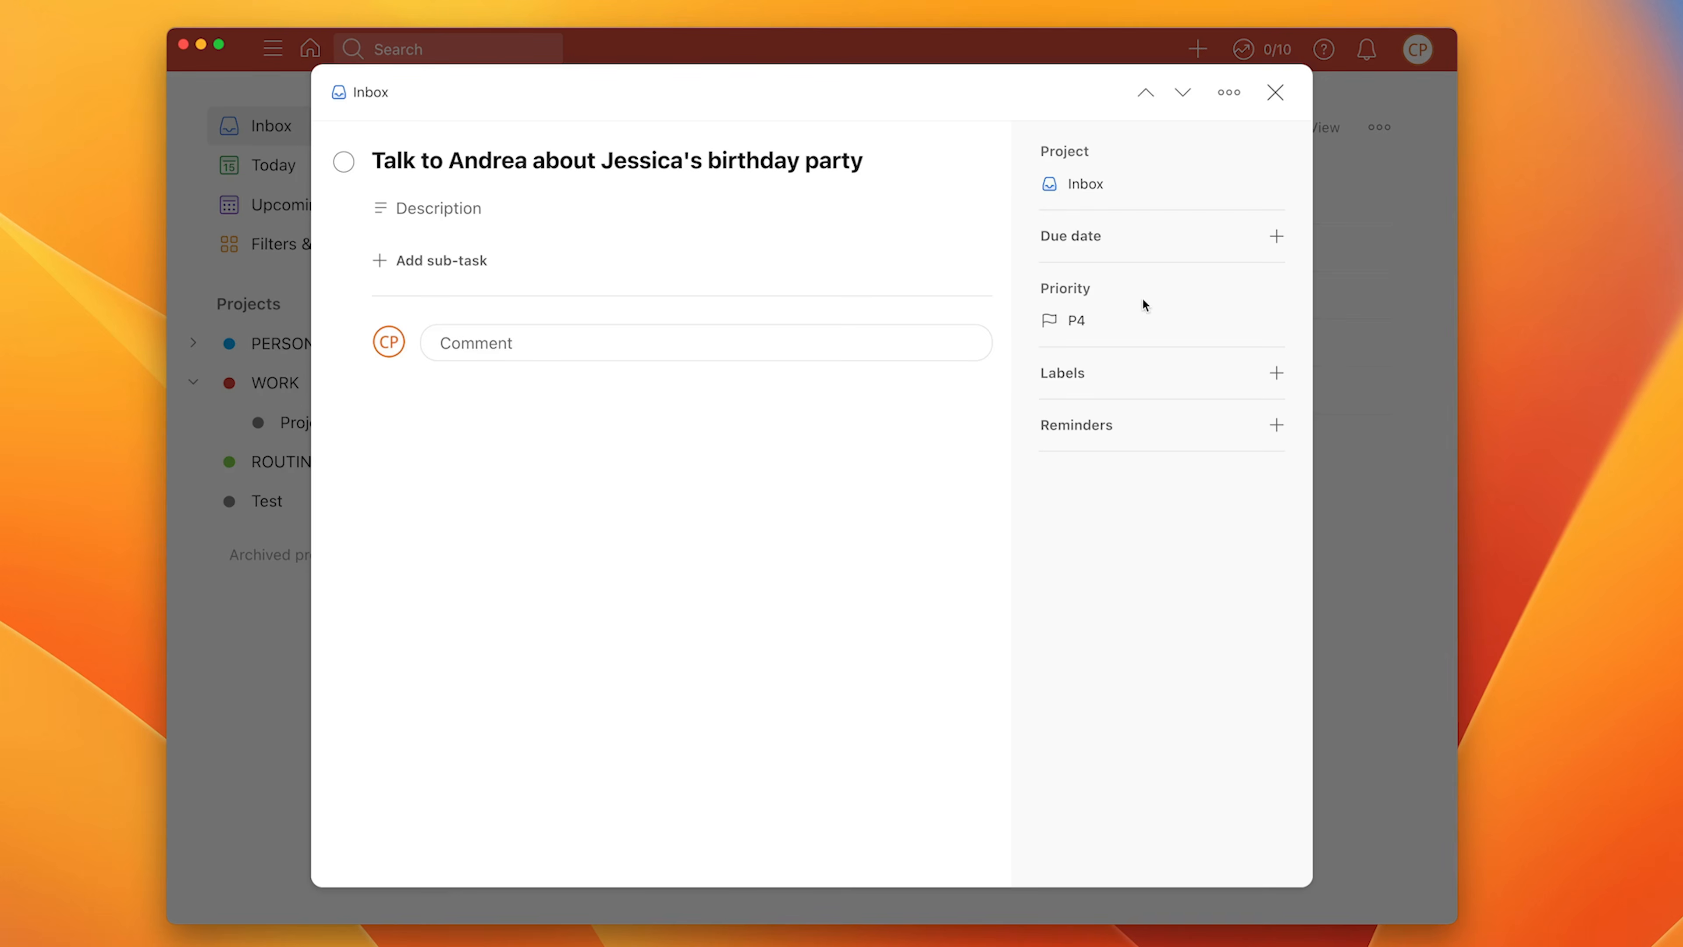
click(1277, 375)
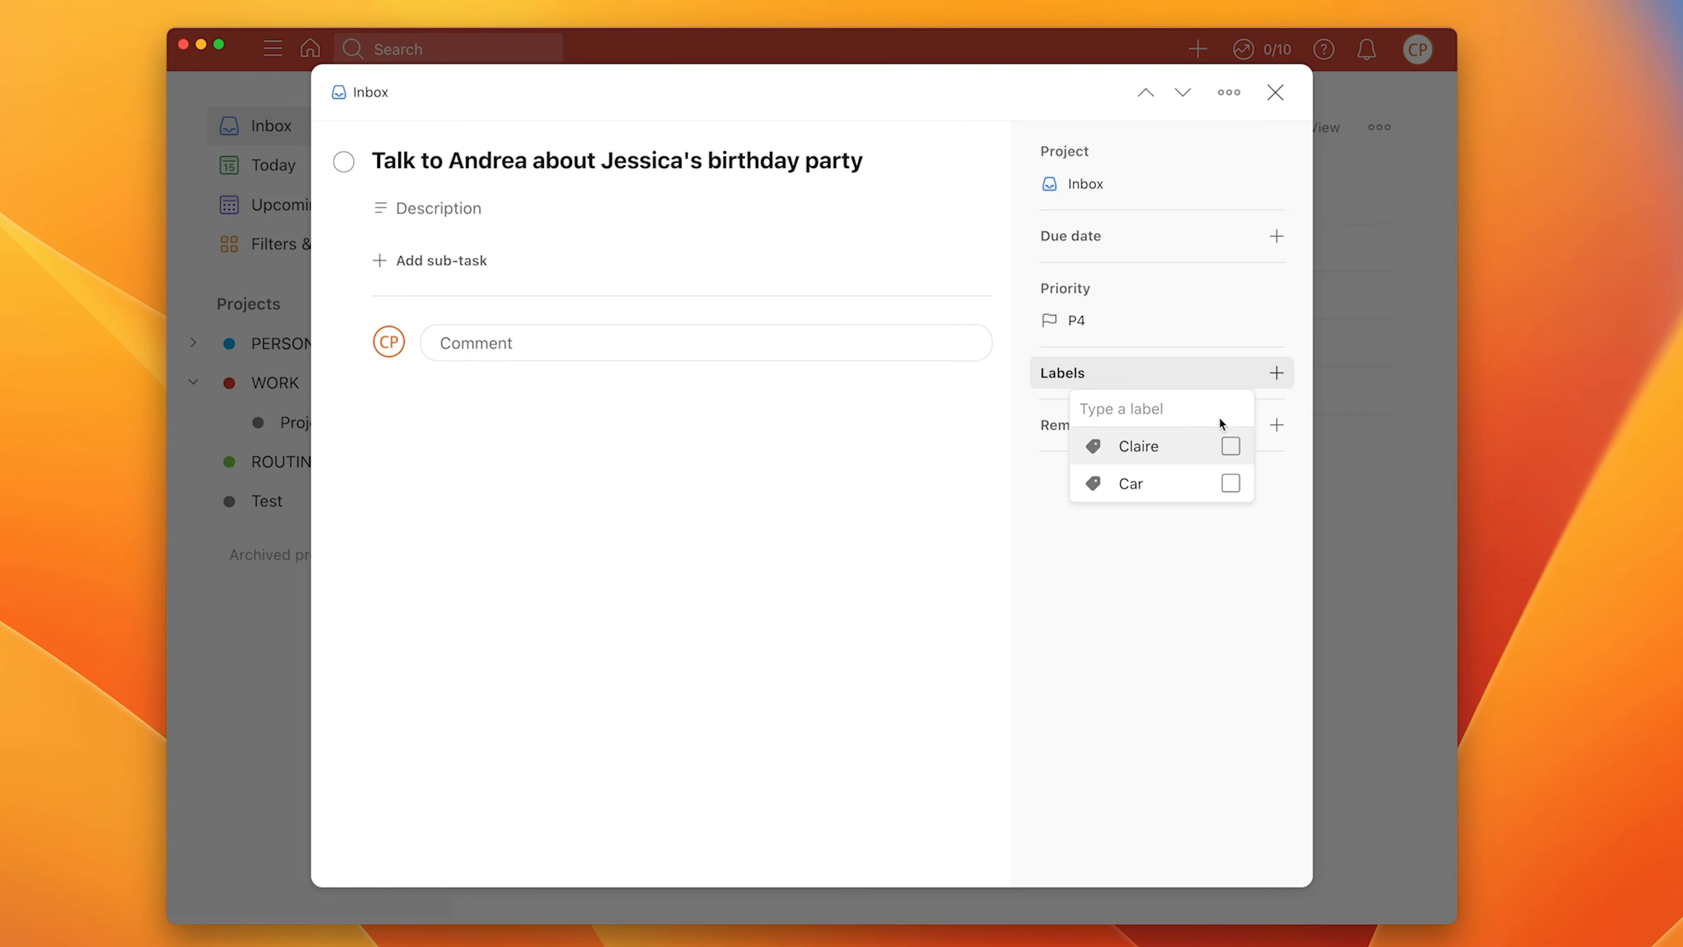
text(And)
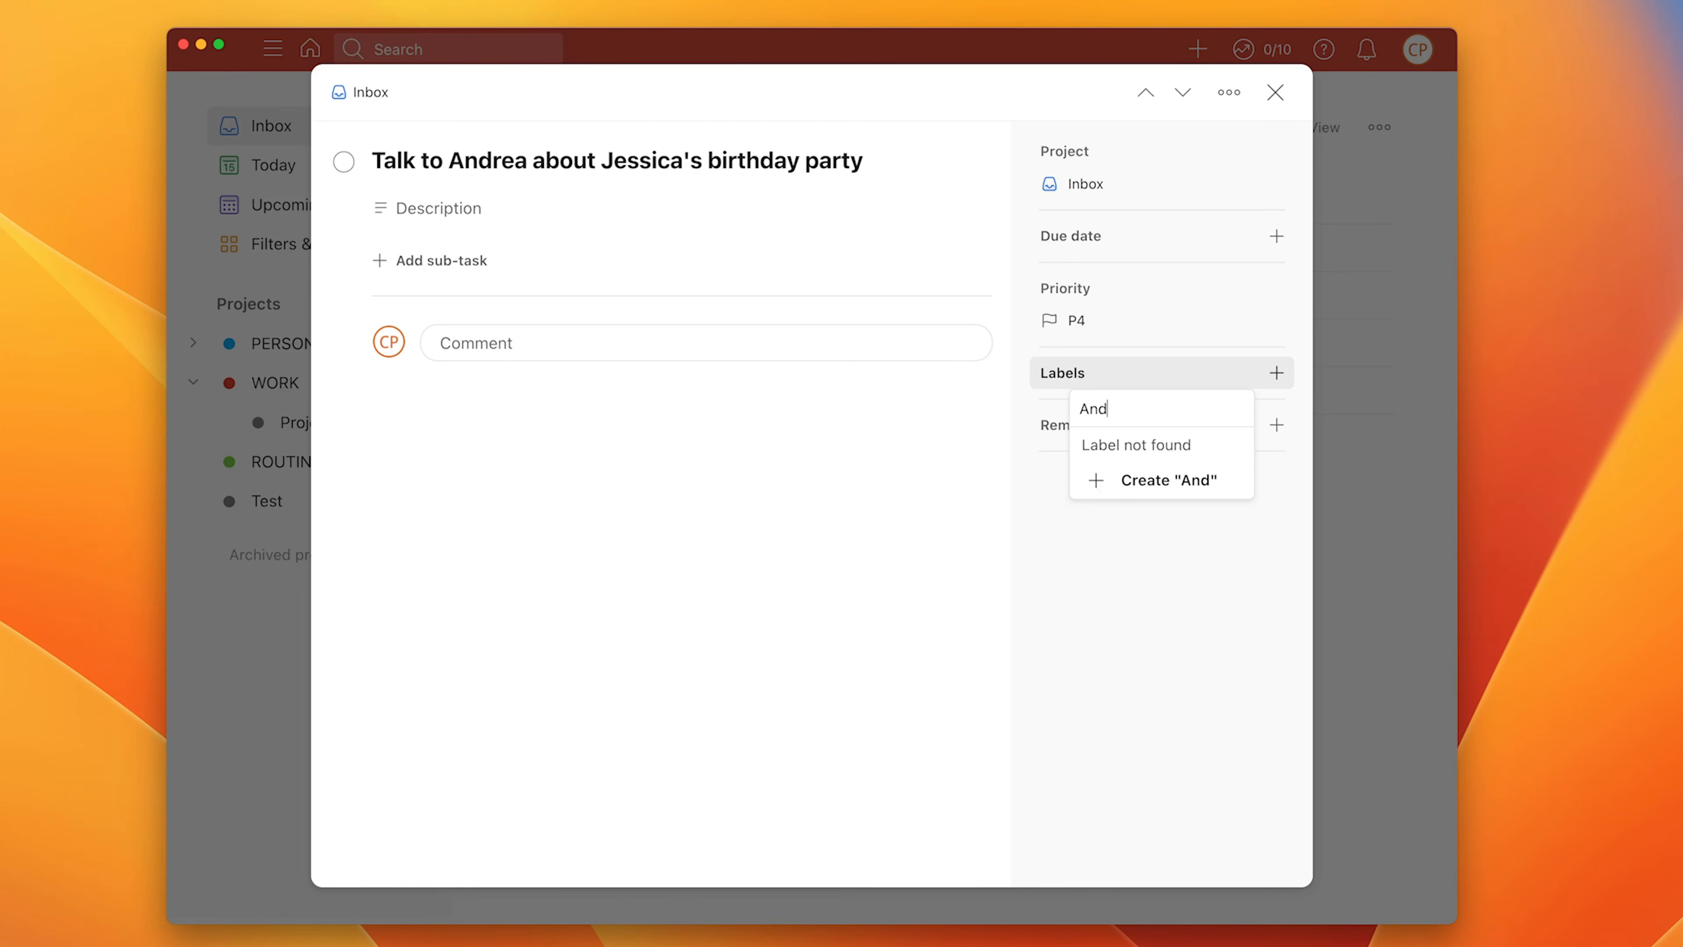
text(rea)
click(1170, 482)
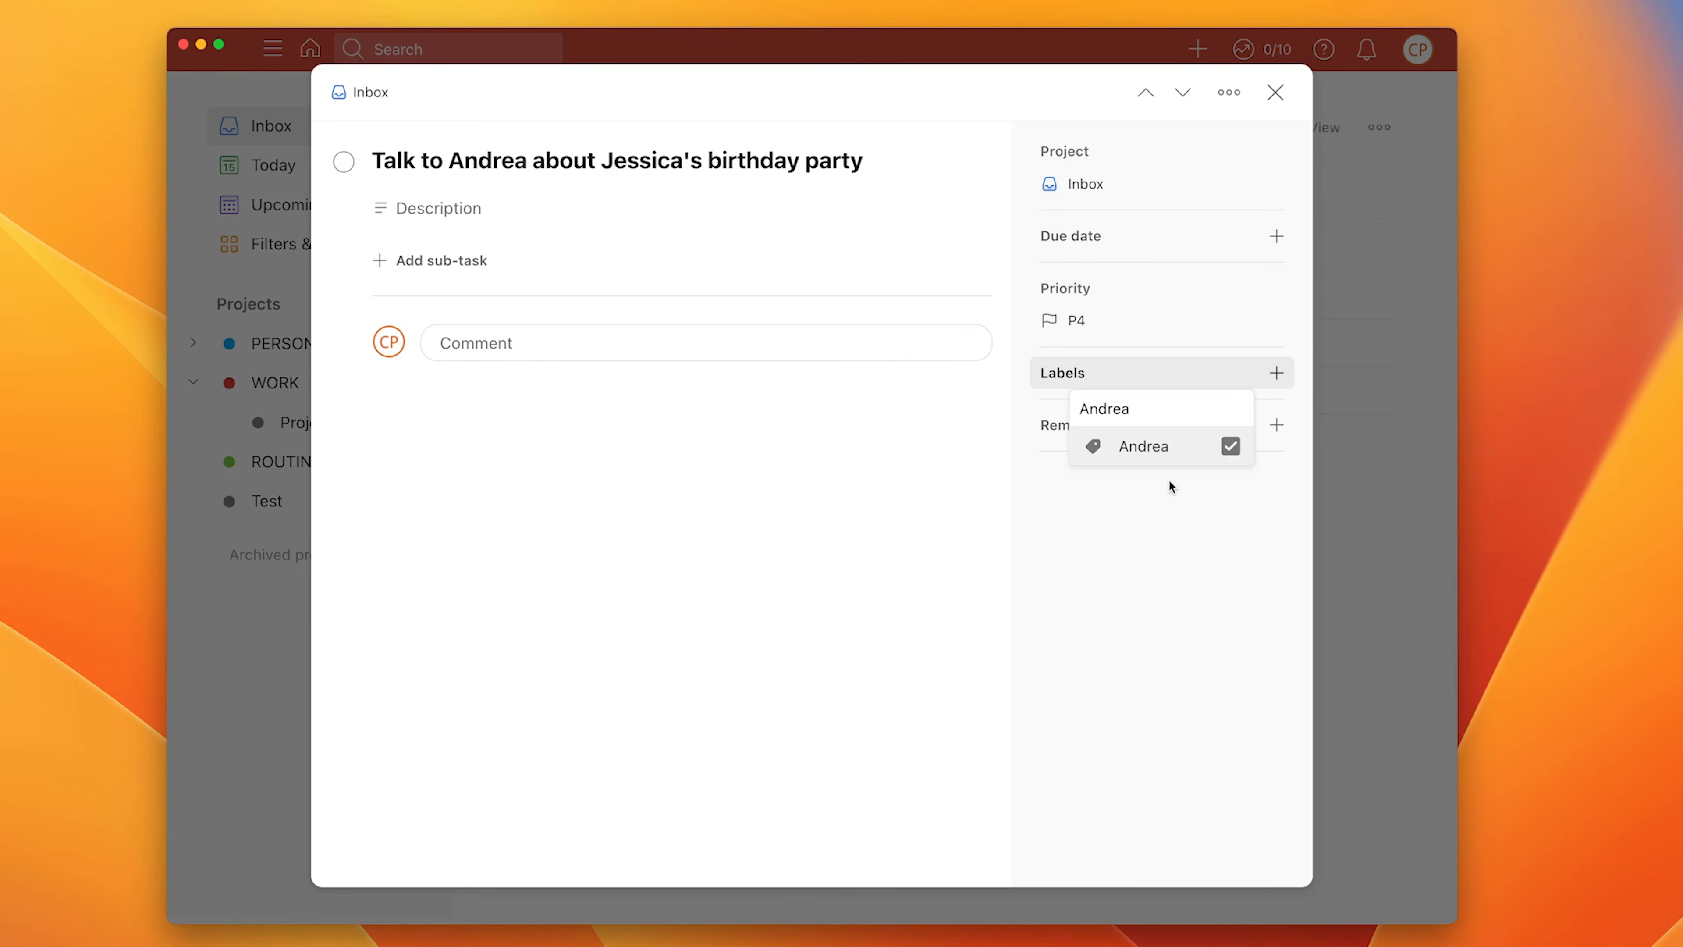
click(1172, 494)
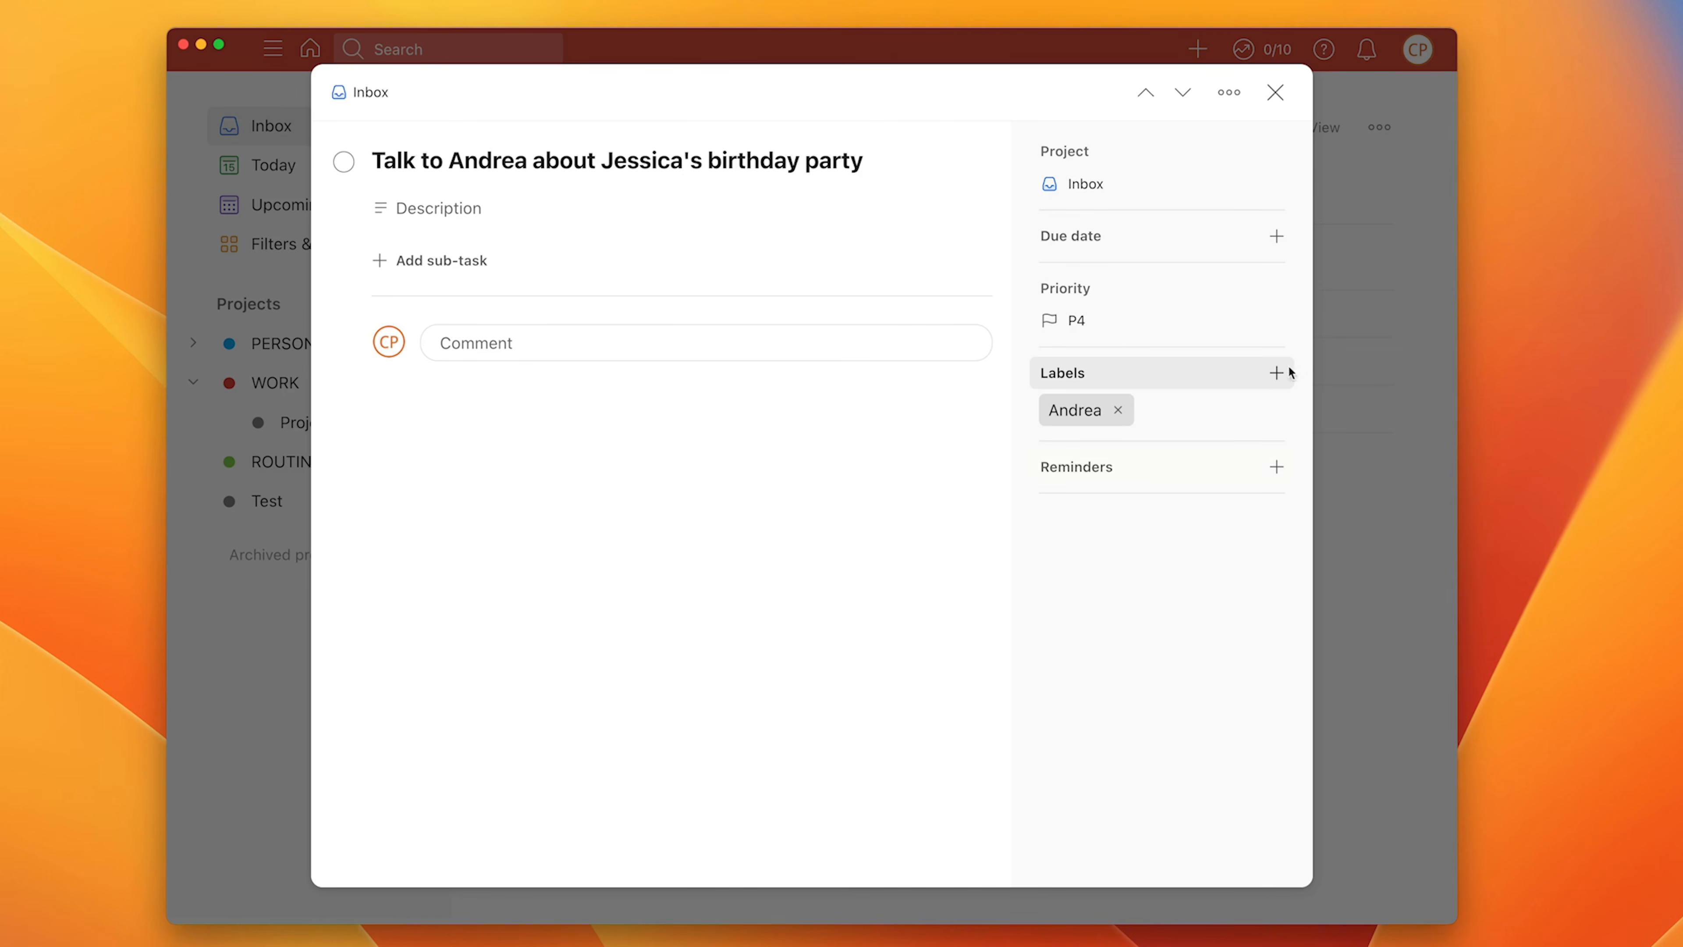
Create a second label on the birthday party task with the birthday person's first name, and close the task
click(1277, 374)
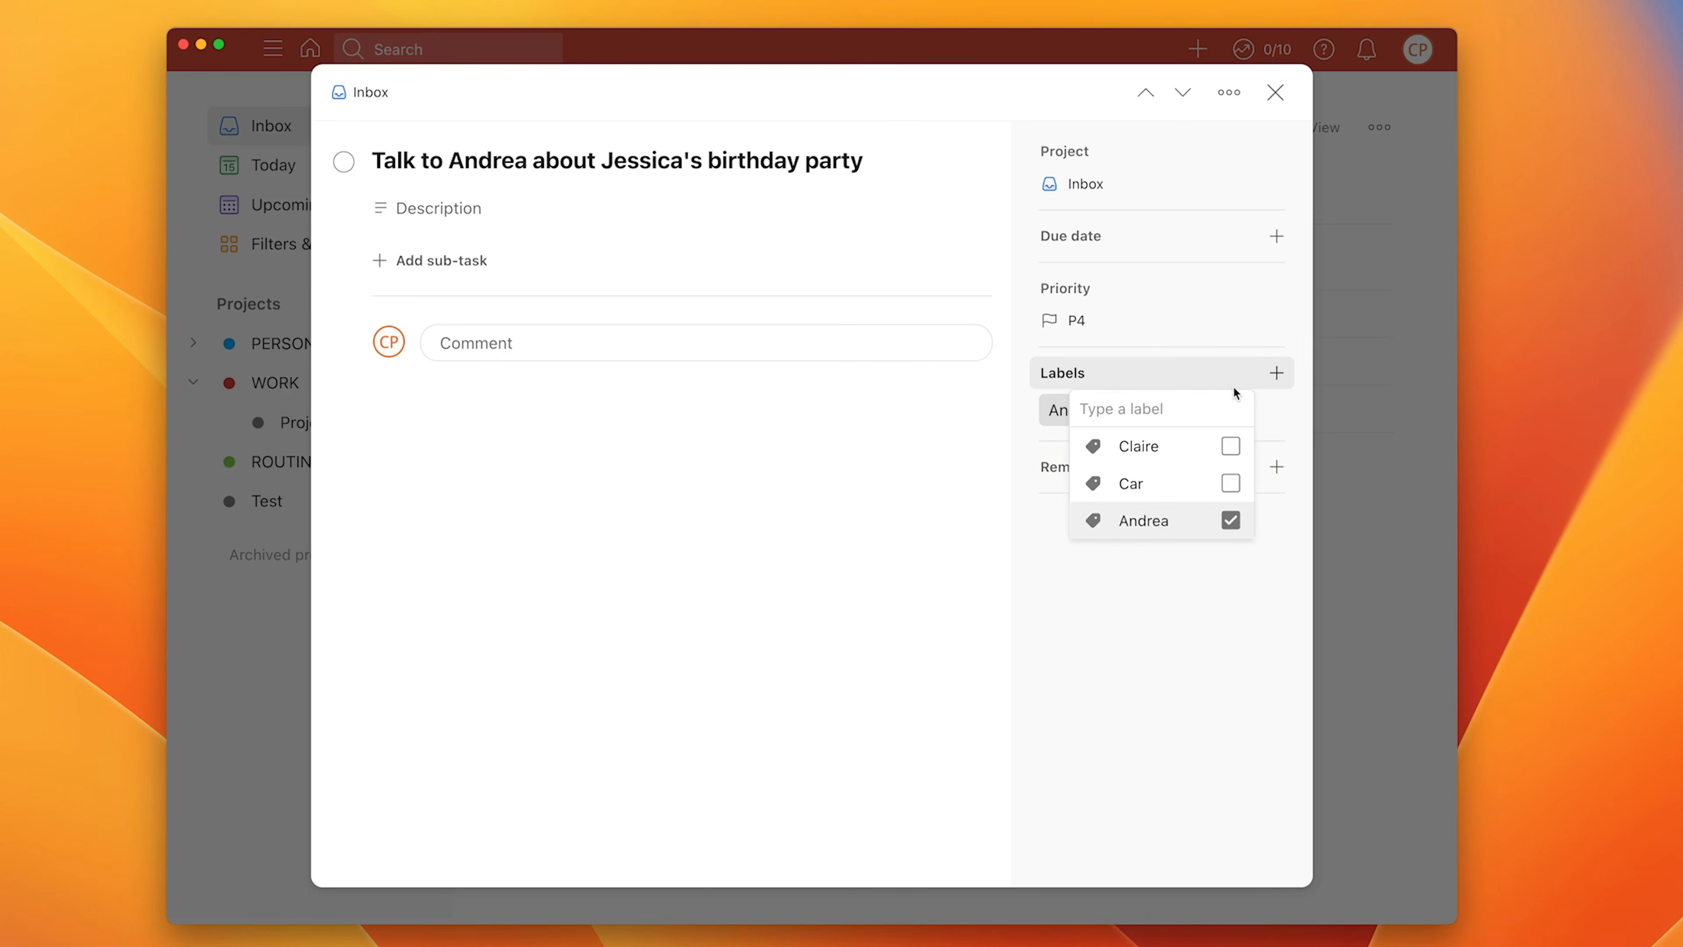
text(Jessica)
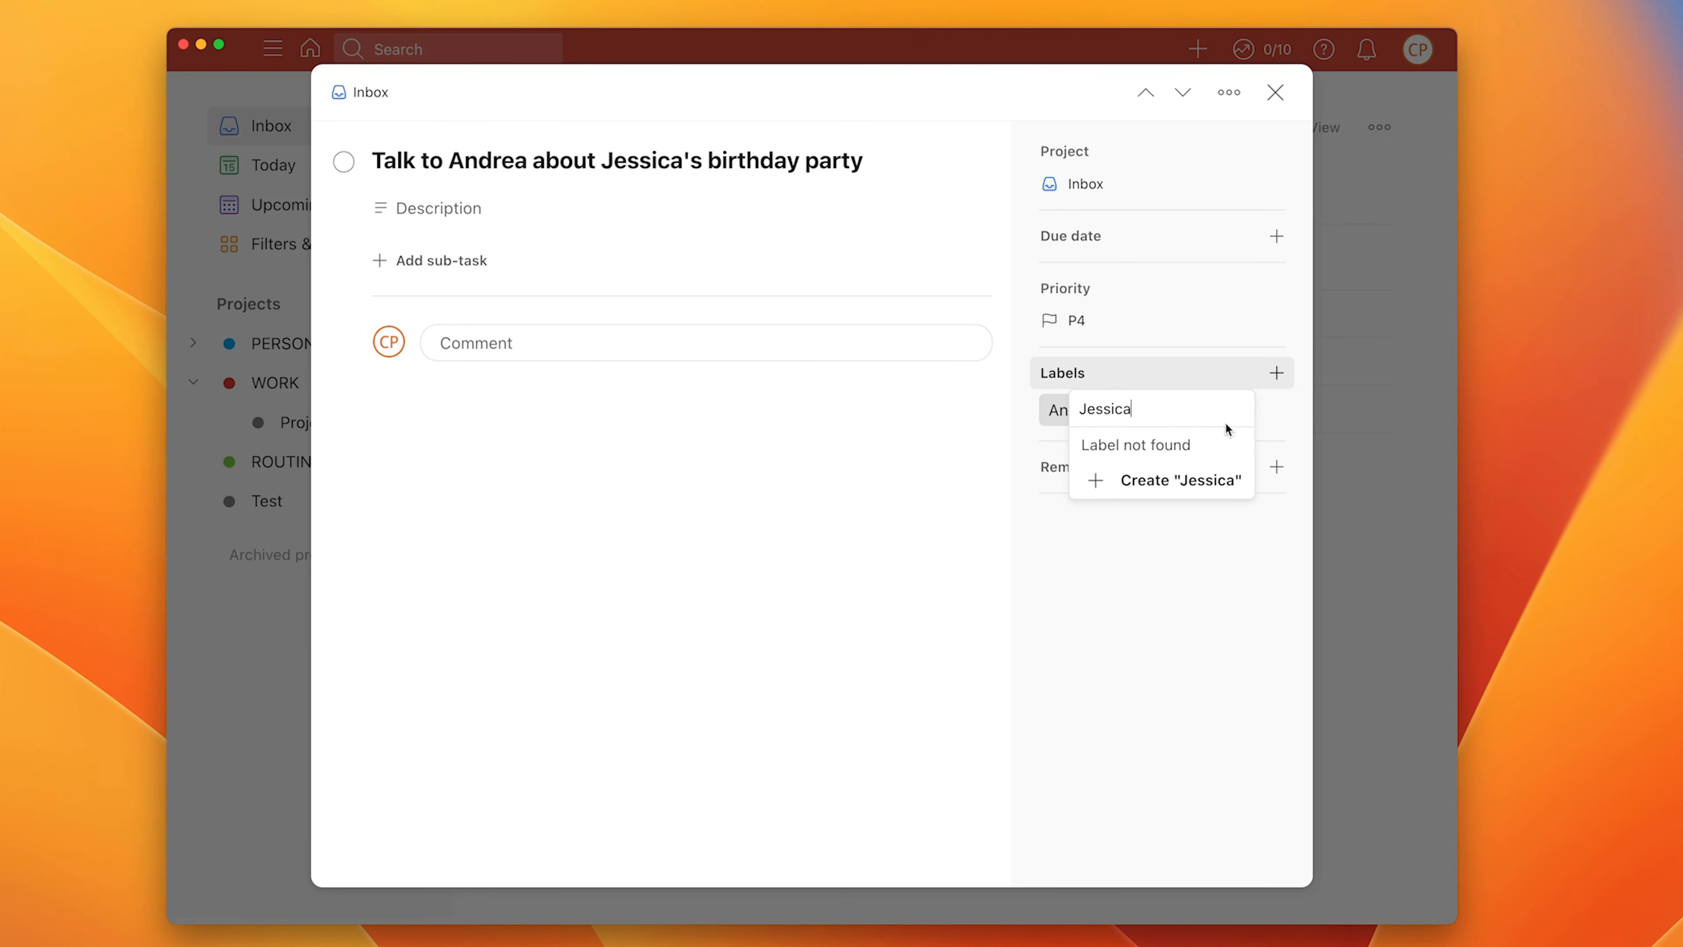
click(1213, 476)
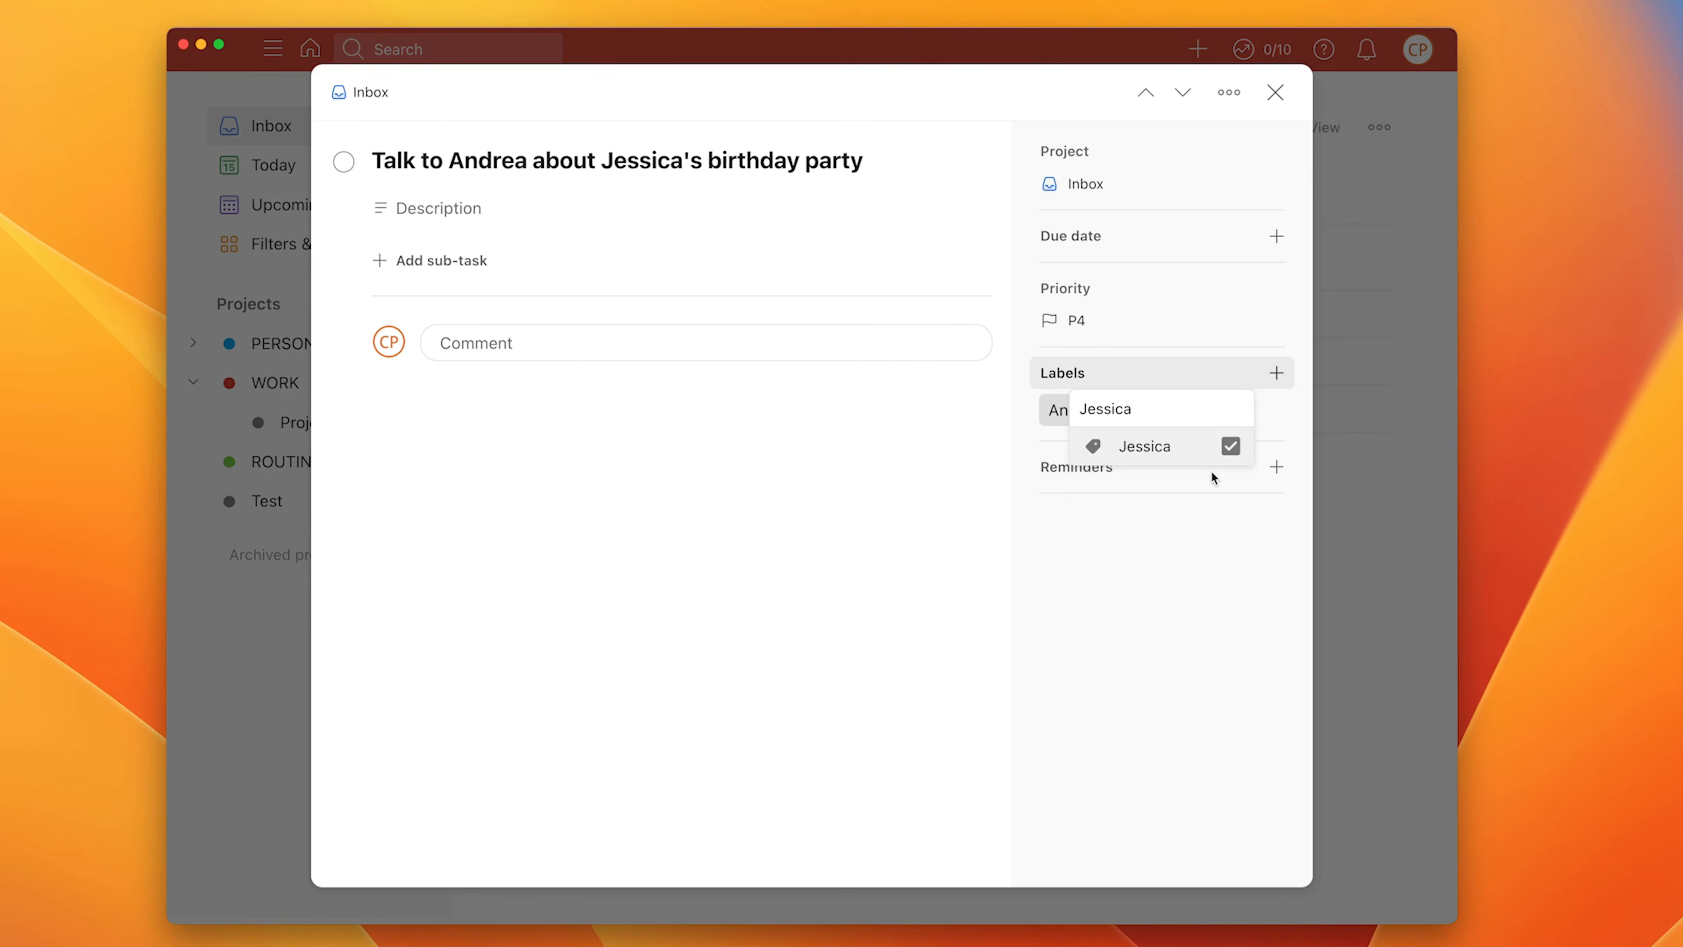
click(1210, 542)
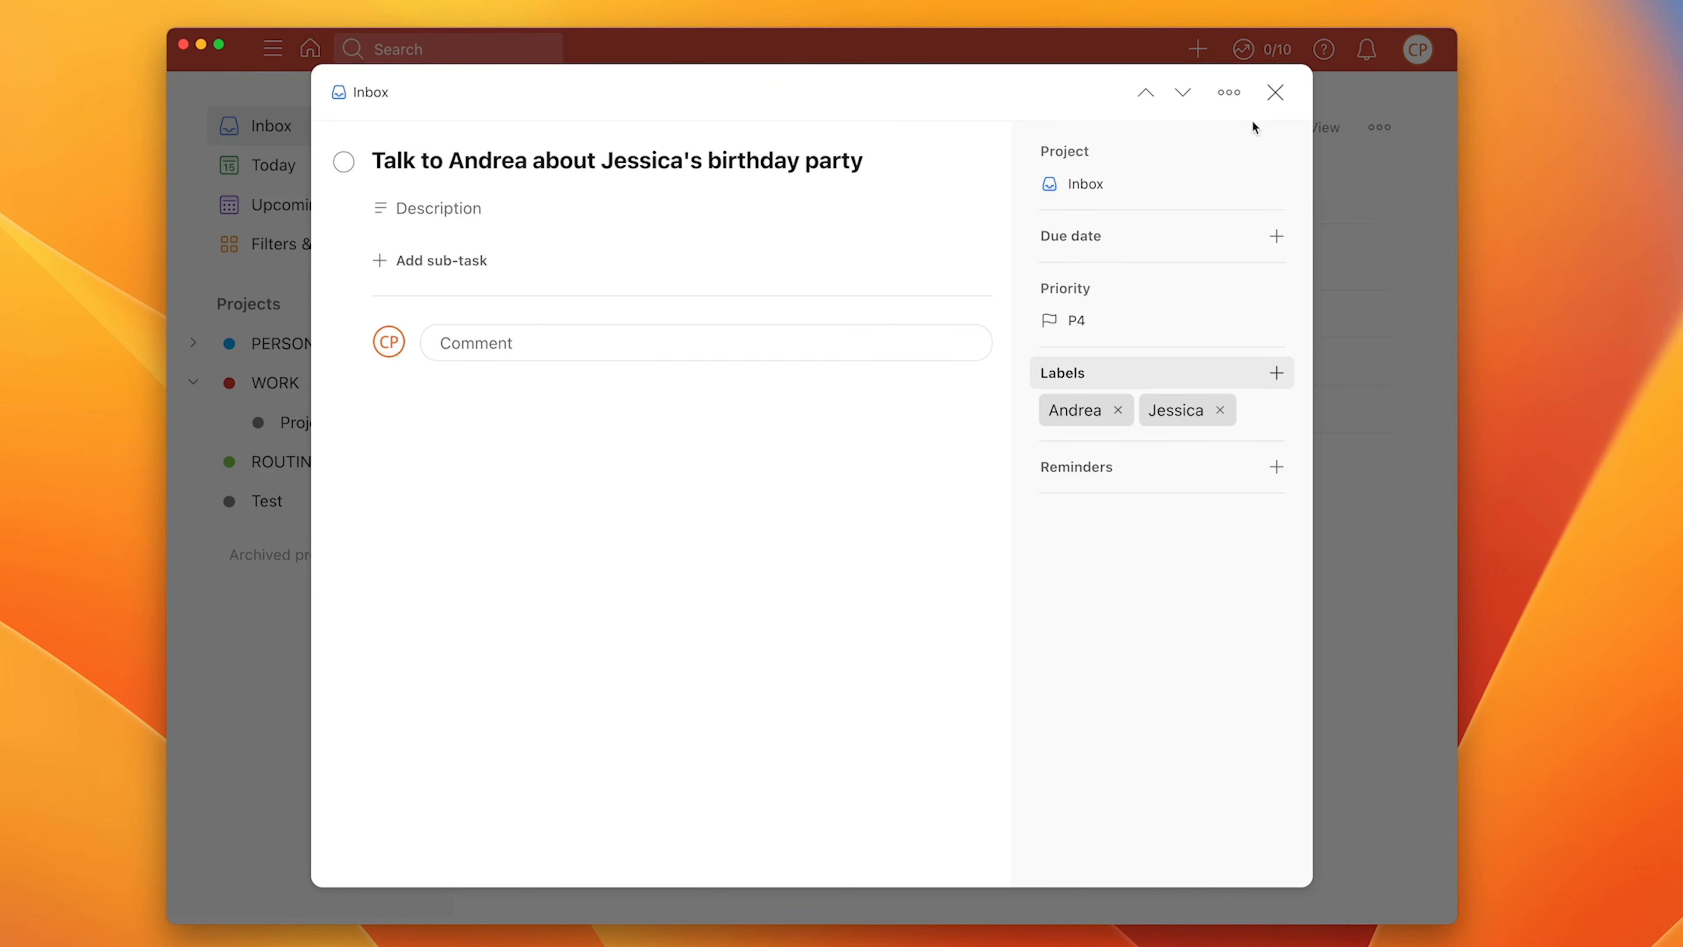
click(1275, 92)
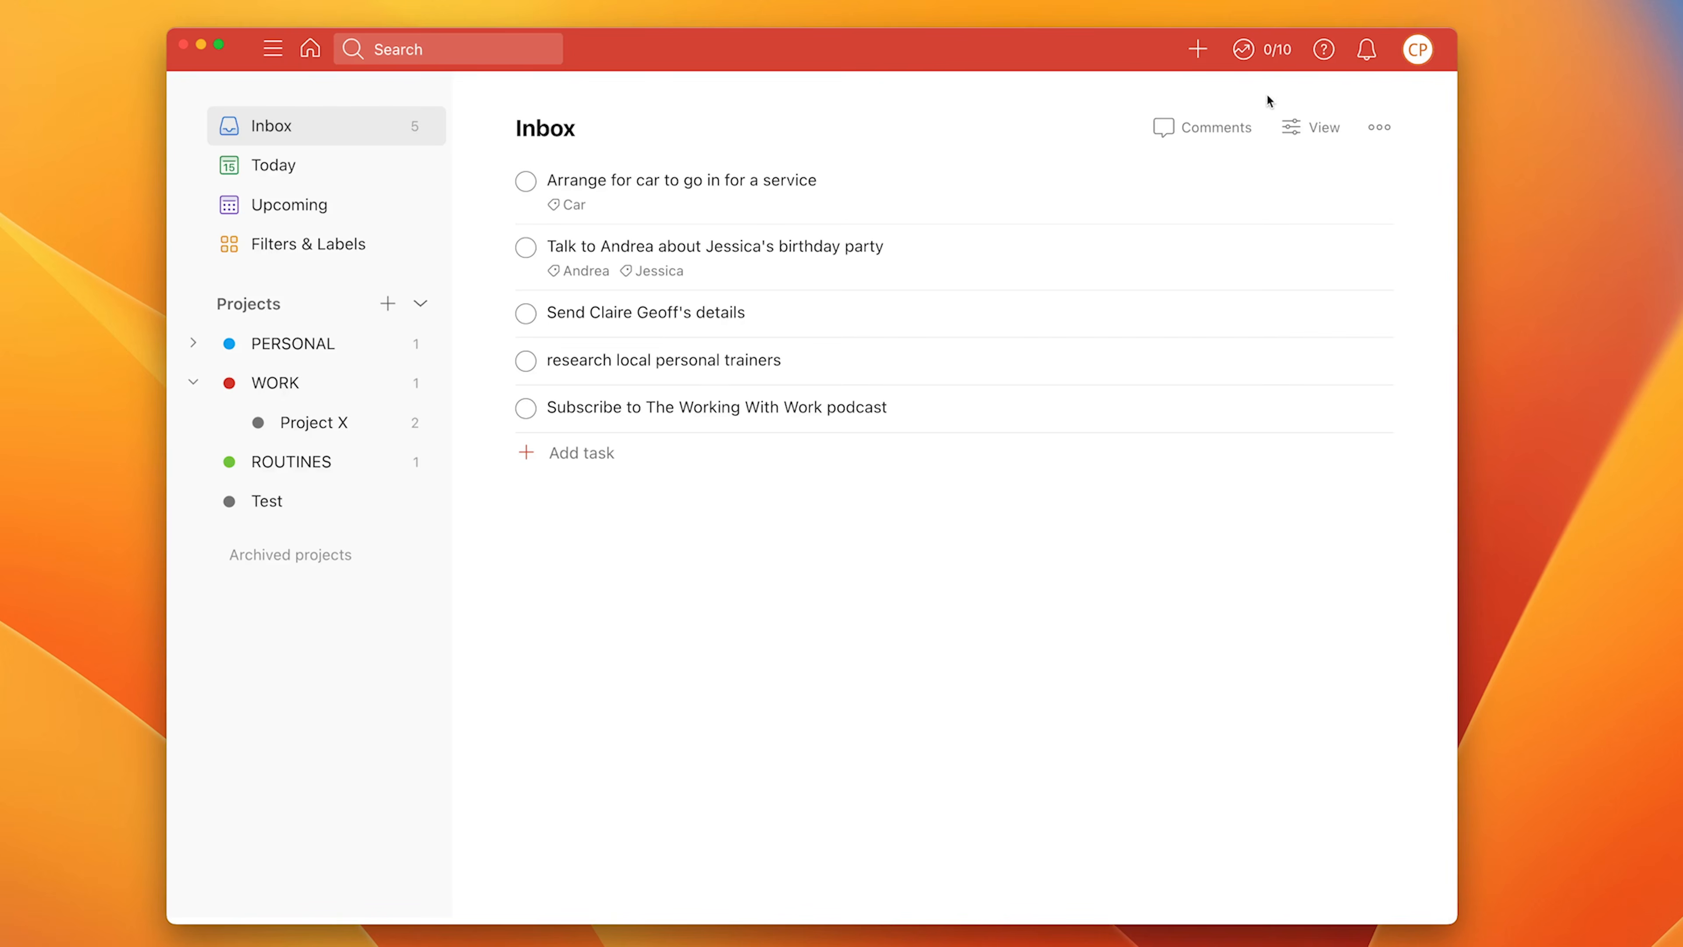
Assign the existing label with the recipient's first name to the task about sending contact details, and close the task
click(662, 318)
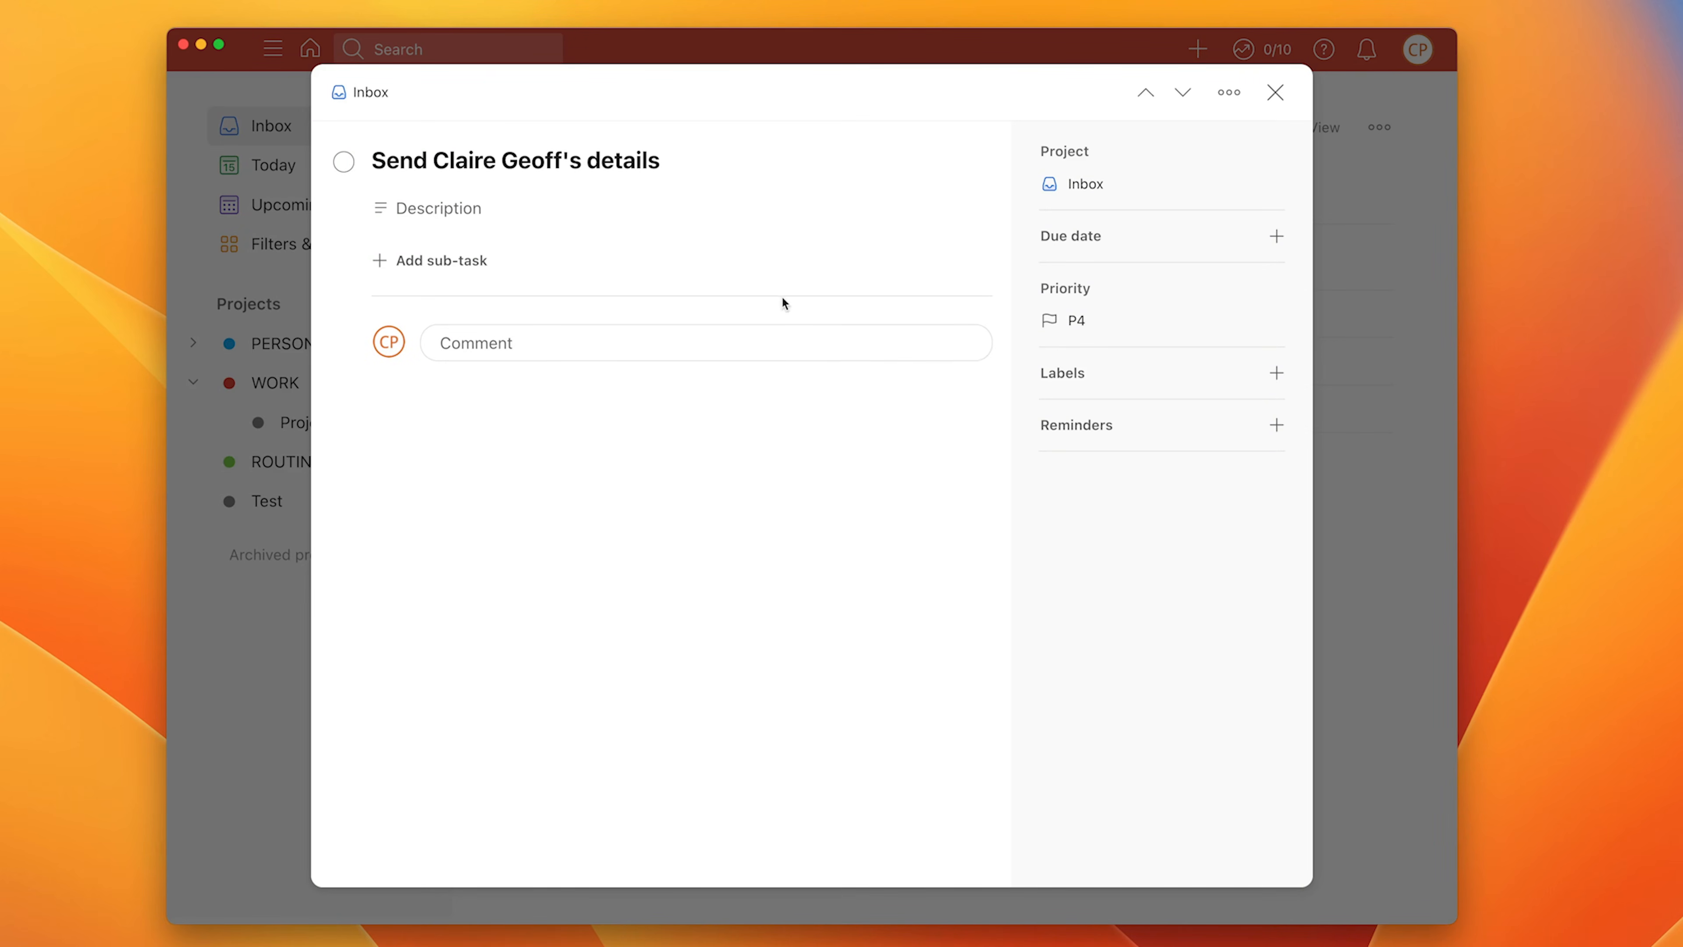
click(1285, 373)
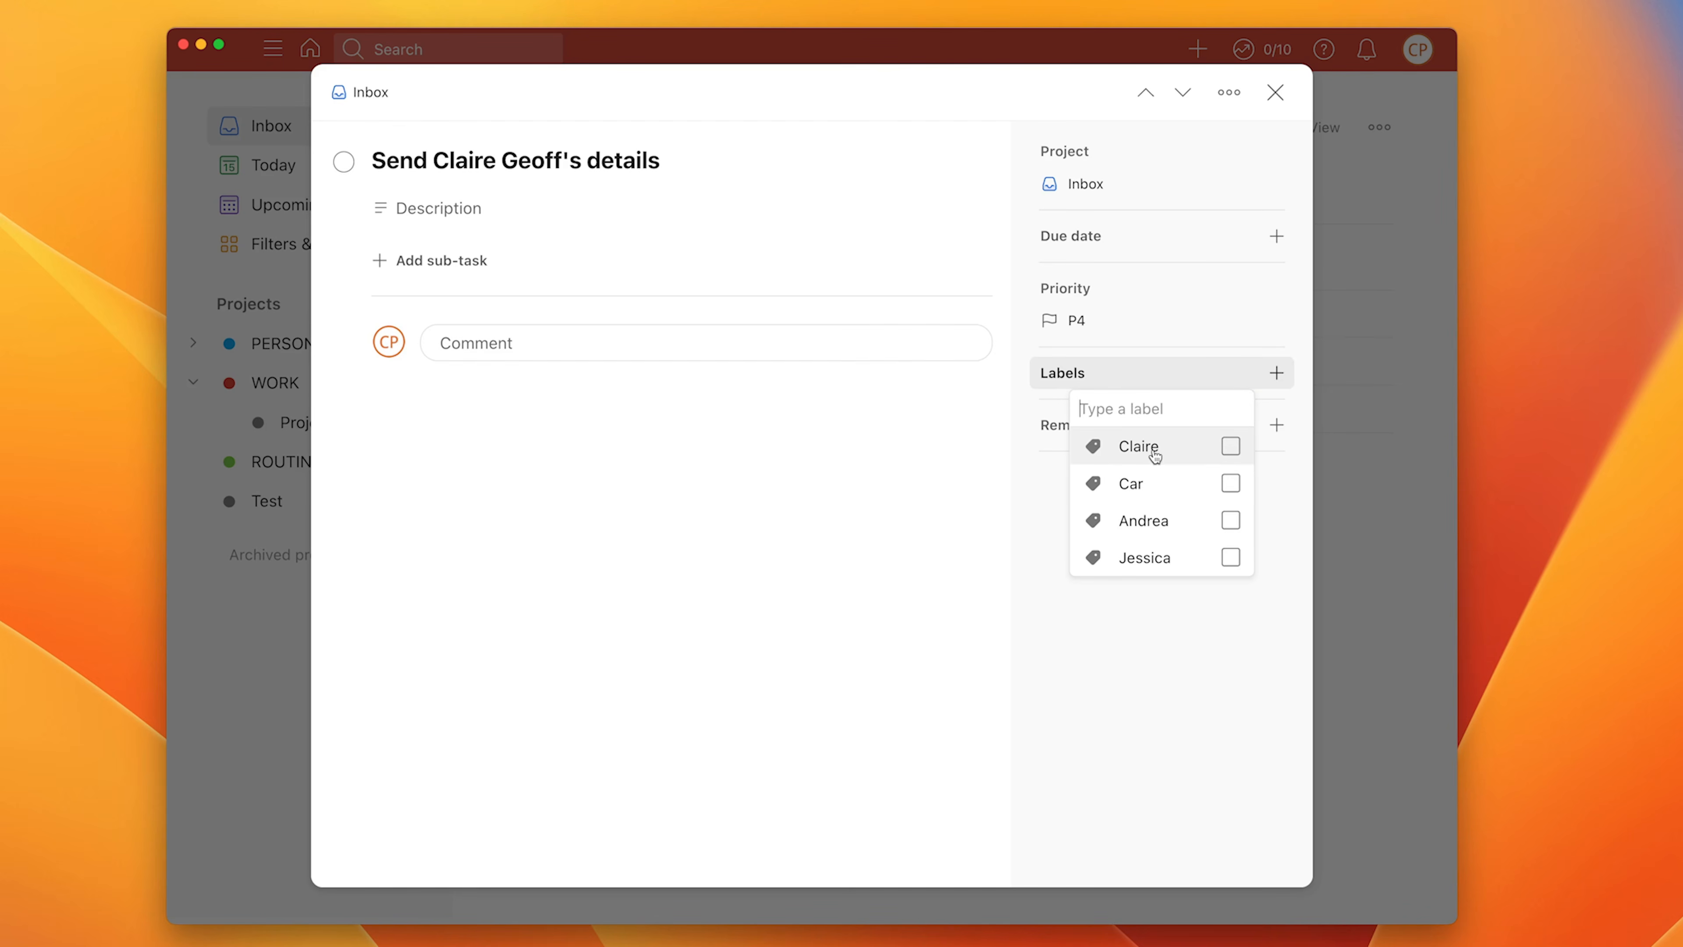
click(1229, 451)
click(1186, 644)
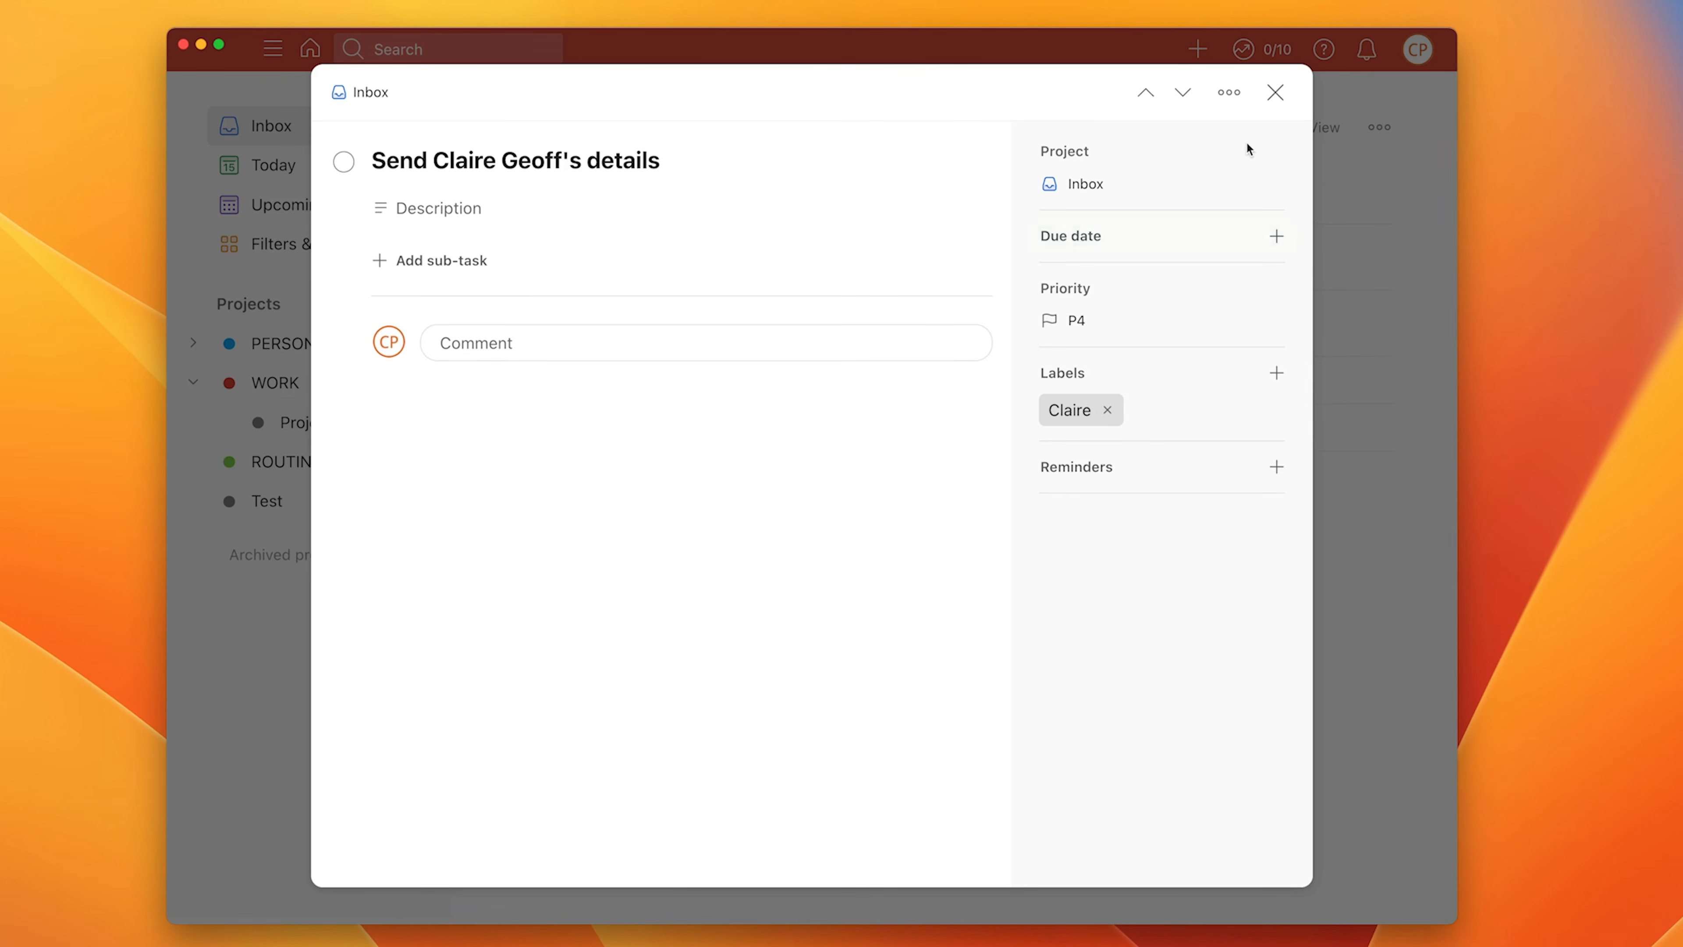
click(1276, 93)
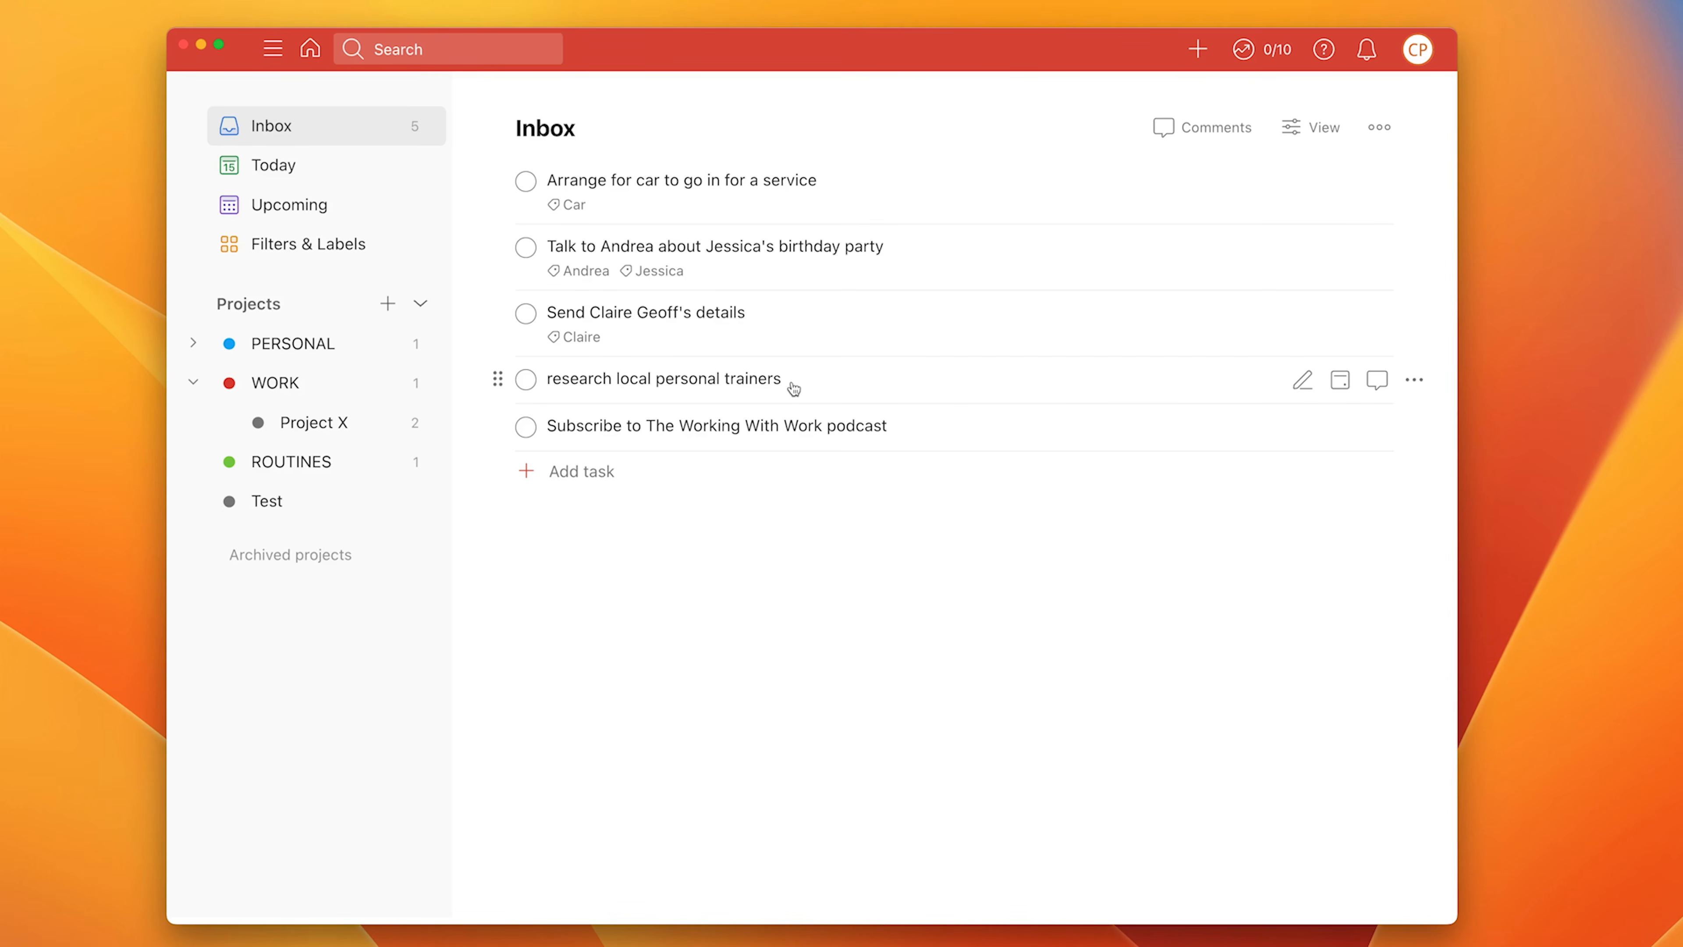
Create the label Health_And_Fitness on the task "research local personal trainers" and close the task
click(969, 384)
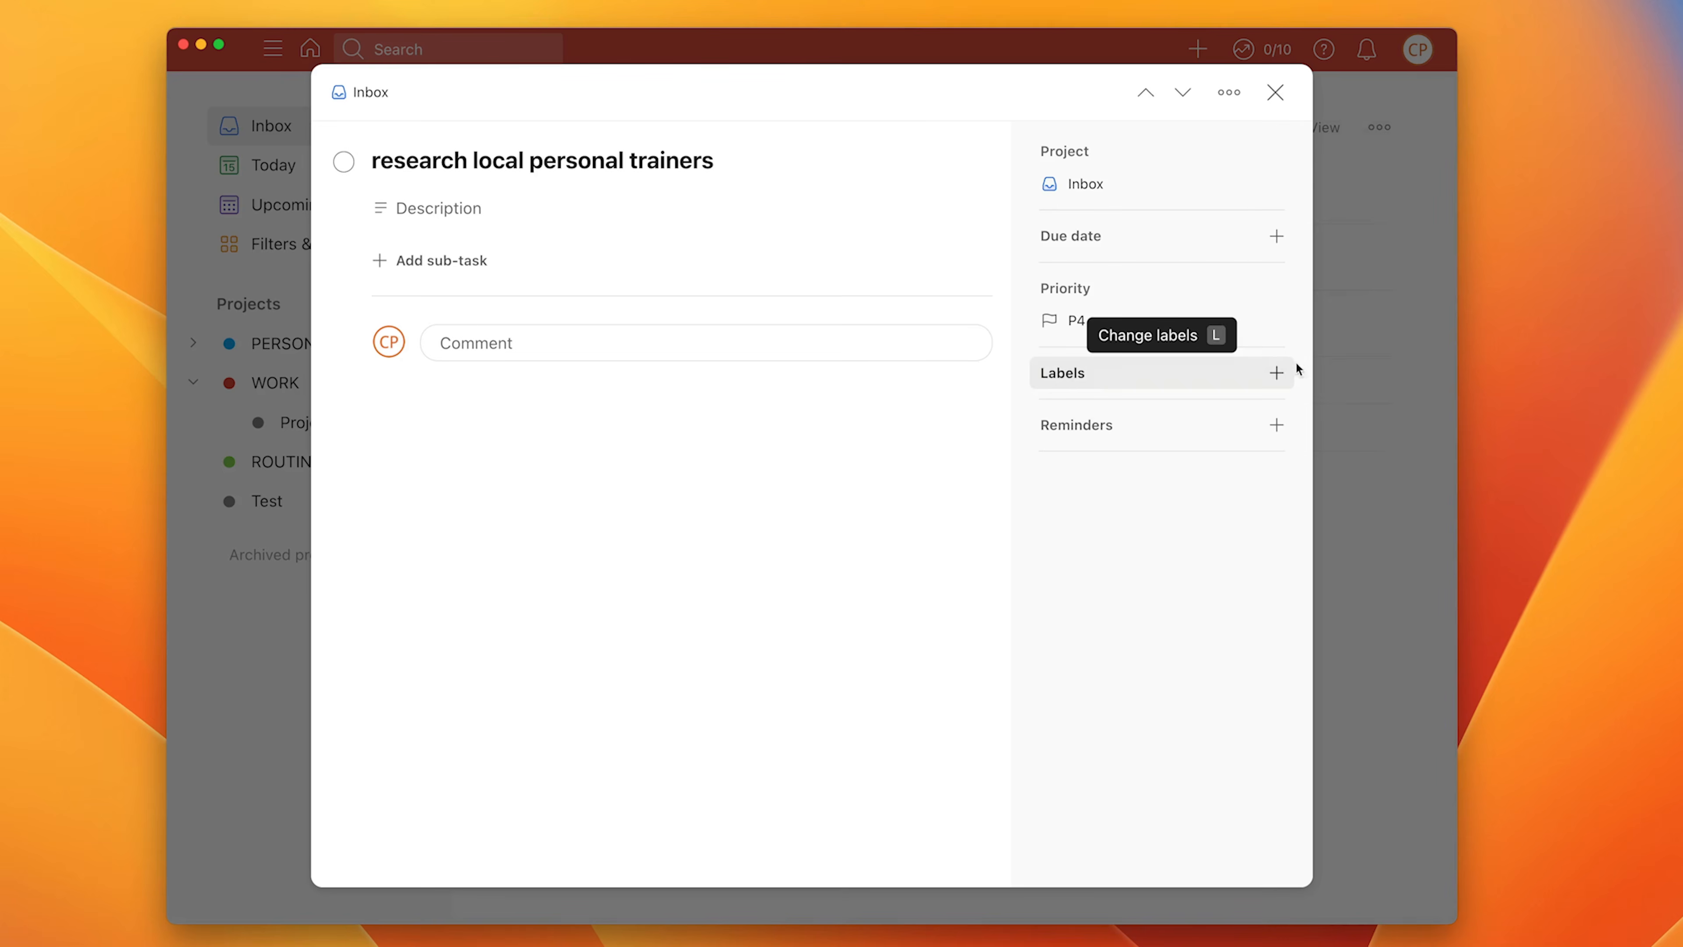
click(1277, 373)
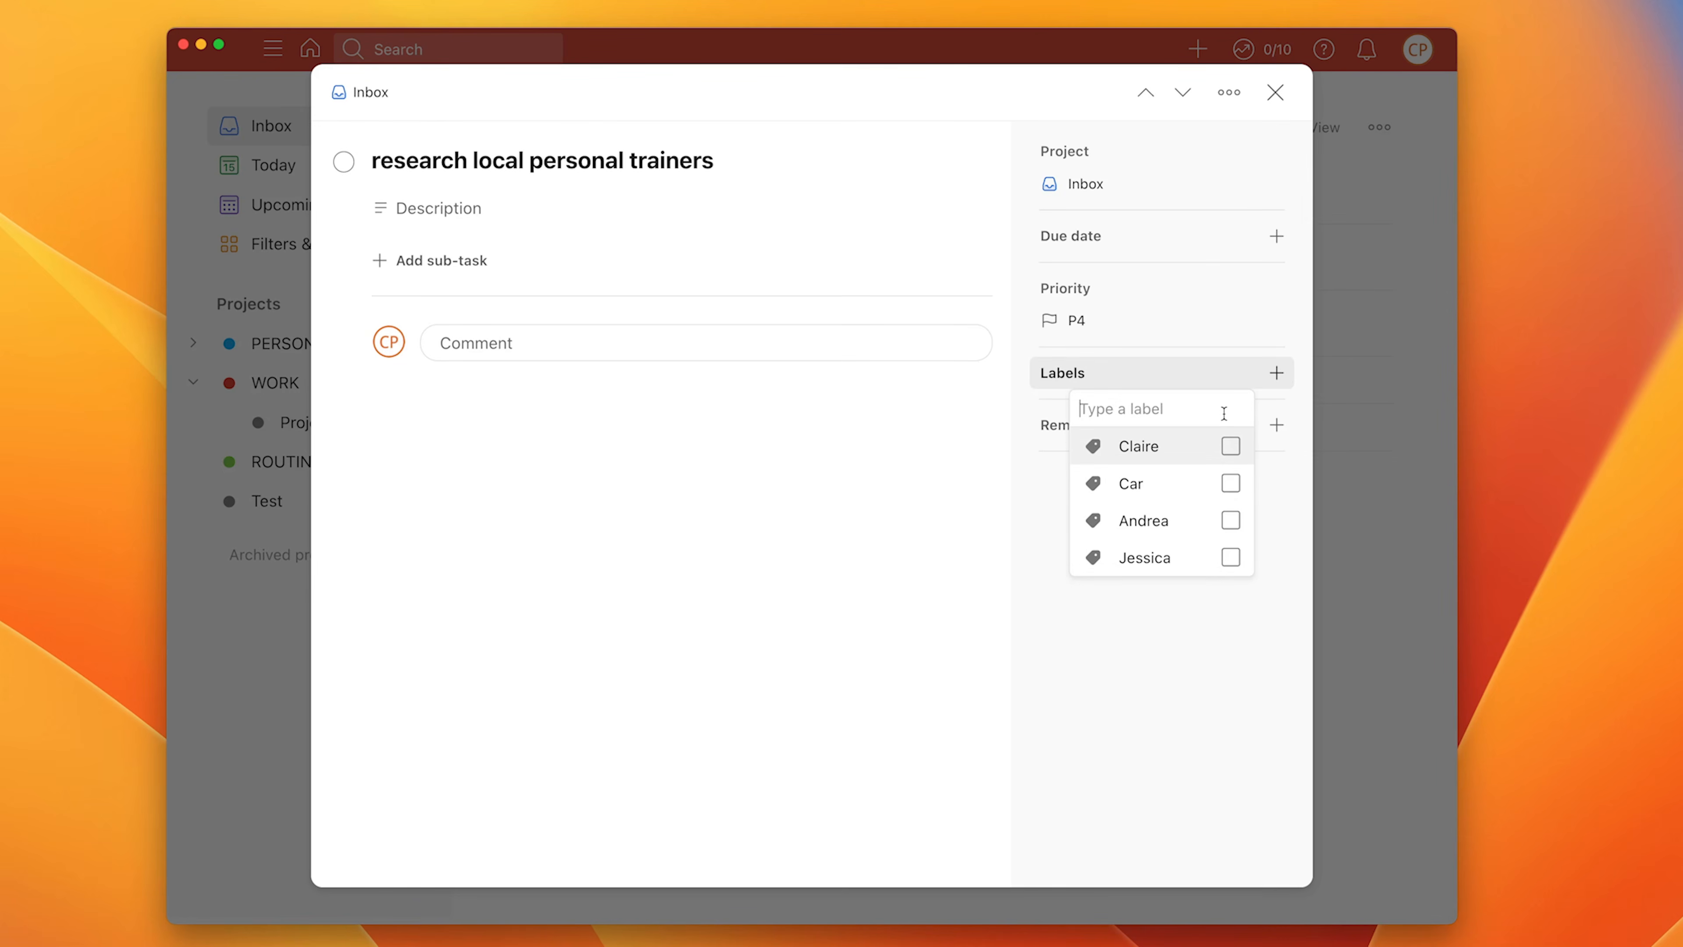
text(Exercise)
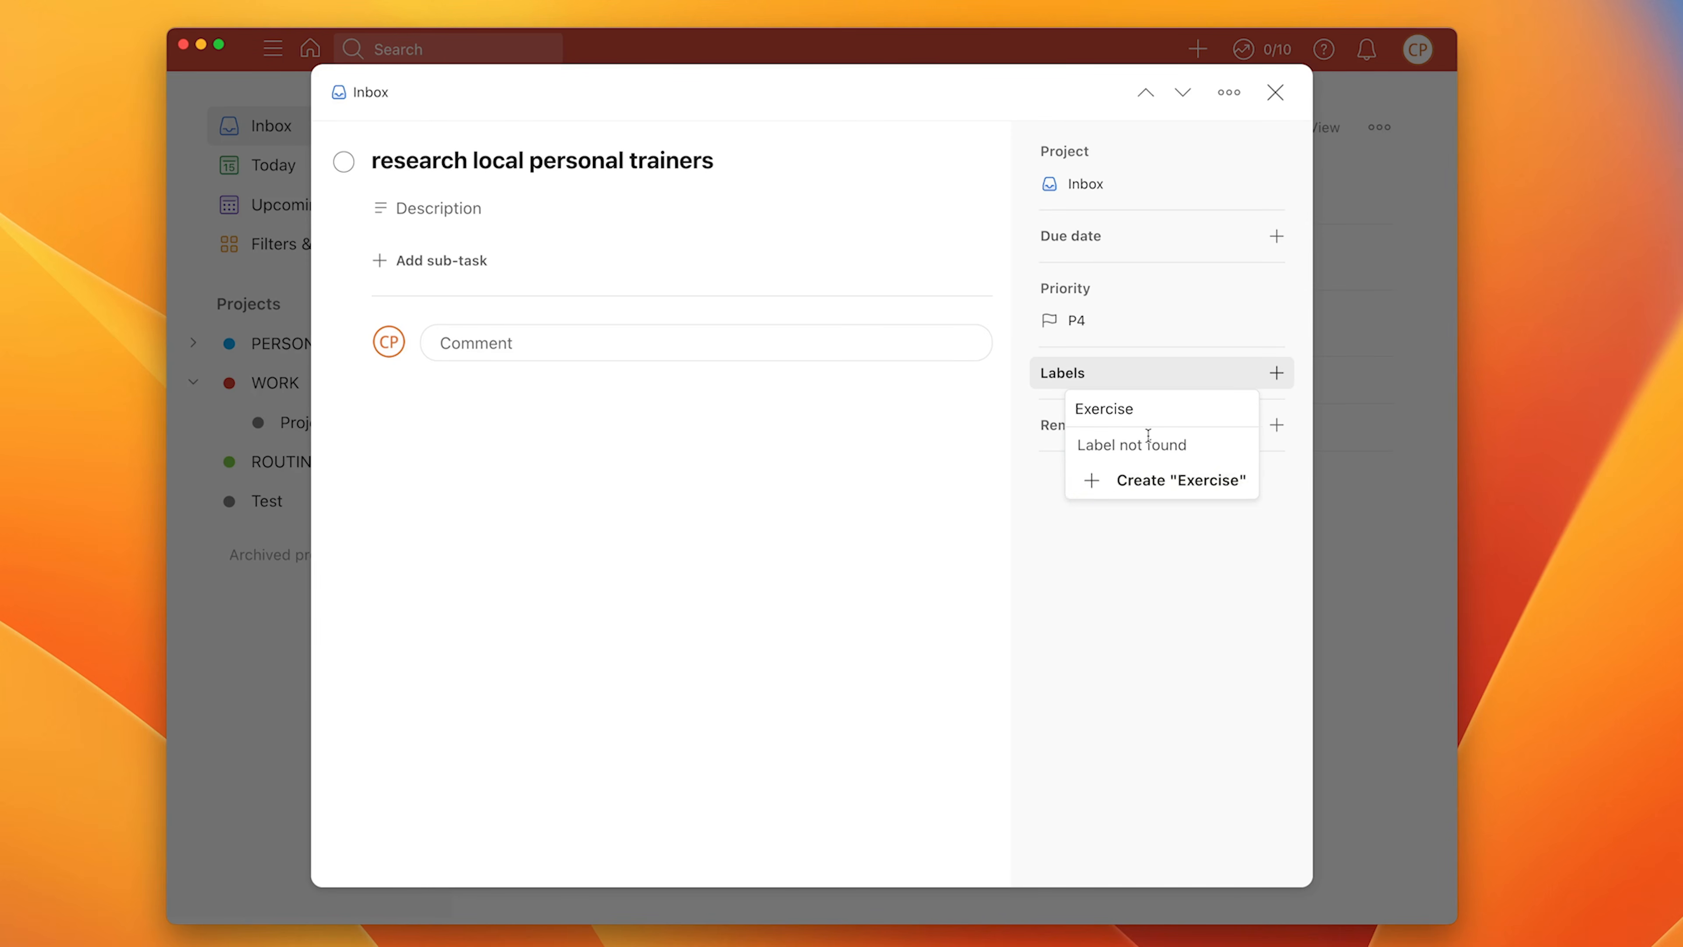
double_click(1145, 411)
text(Health)
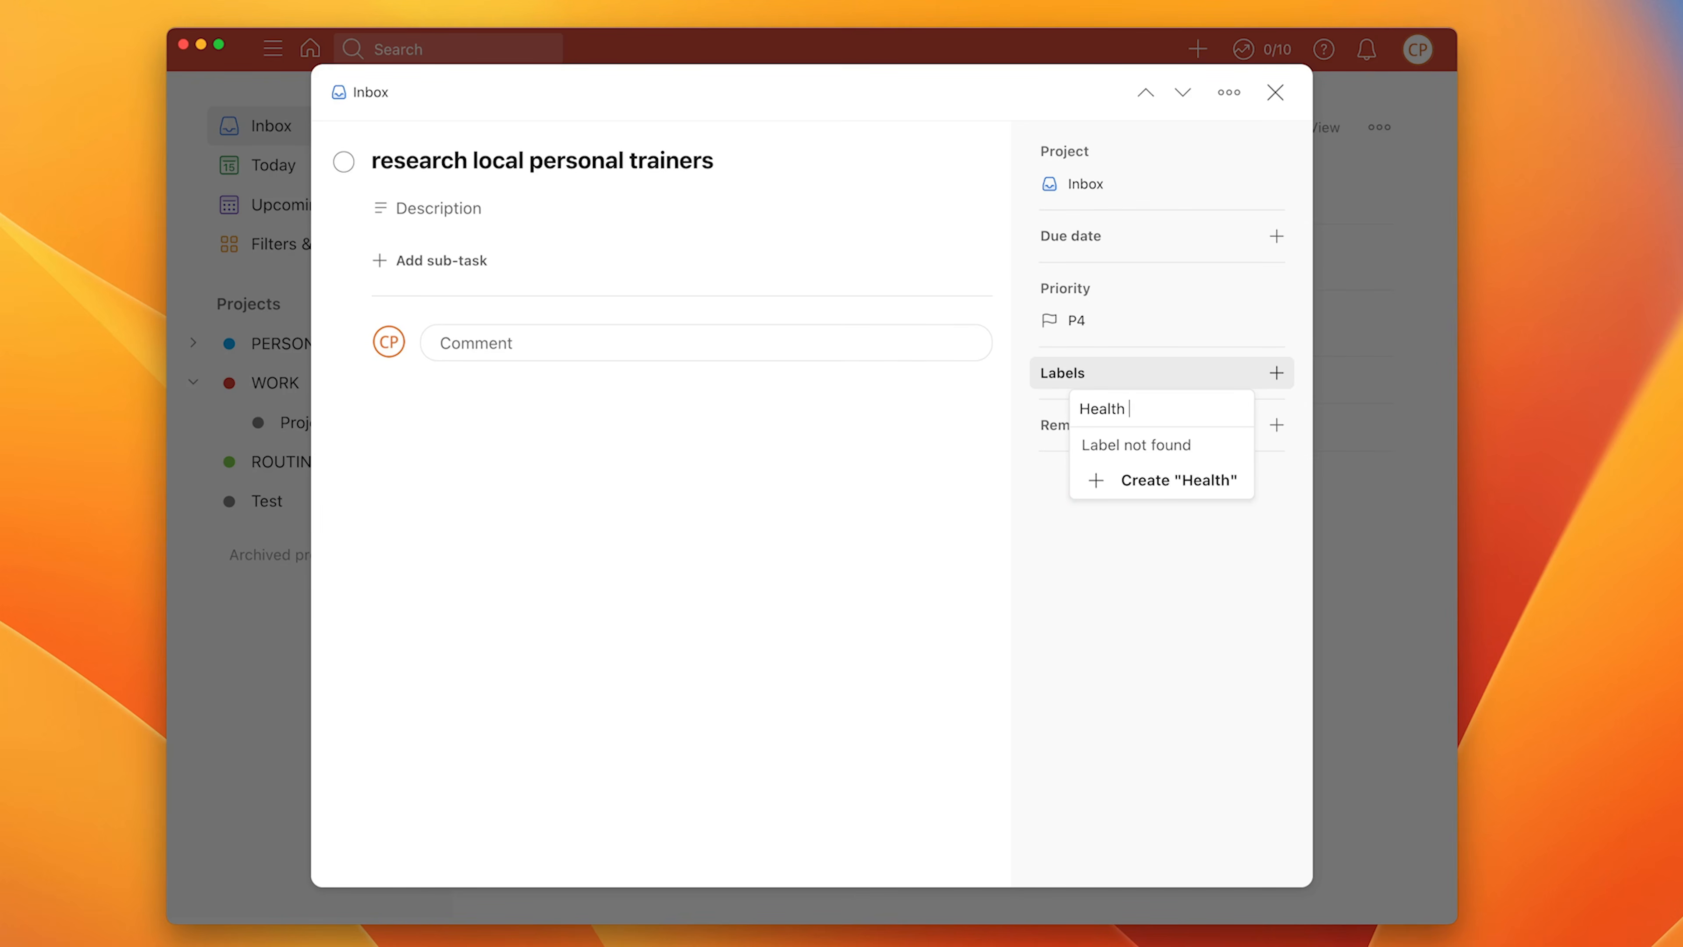
text( And Fitness)
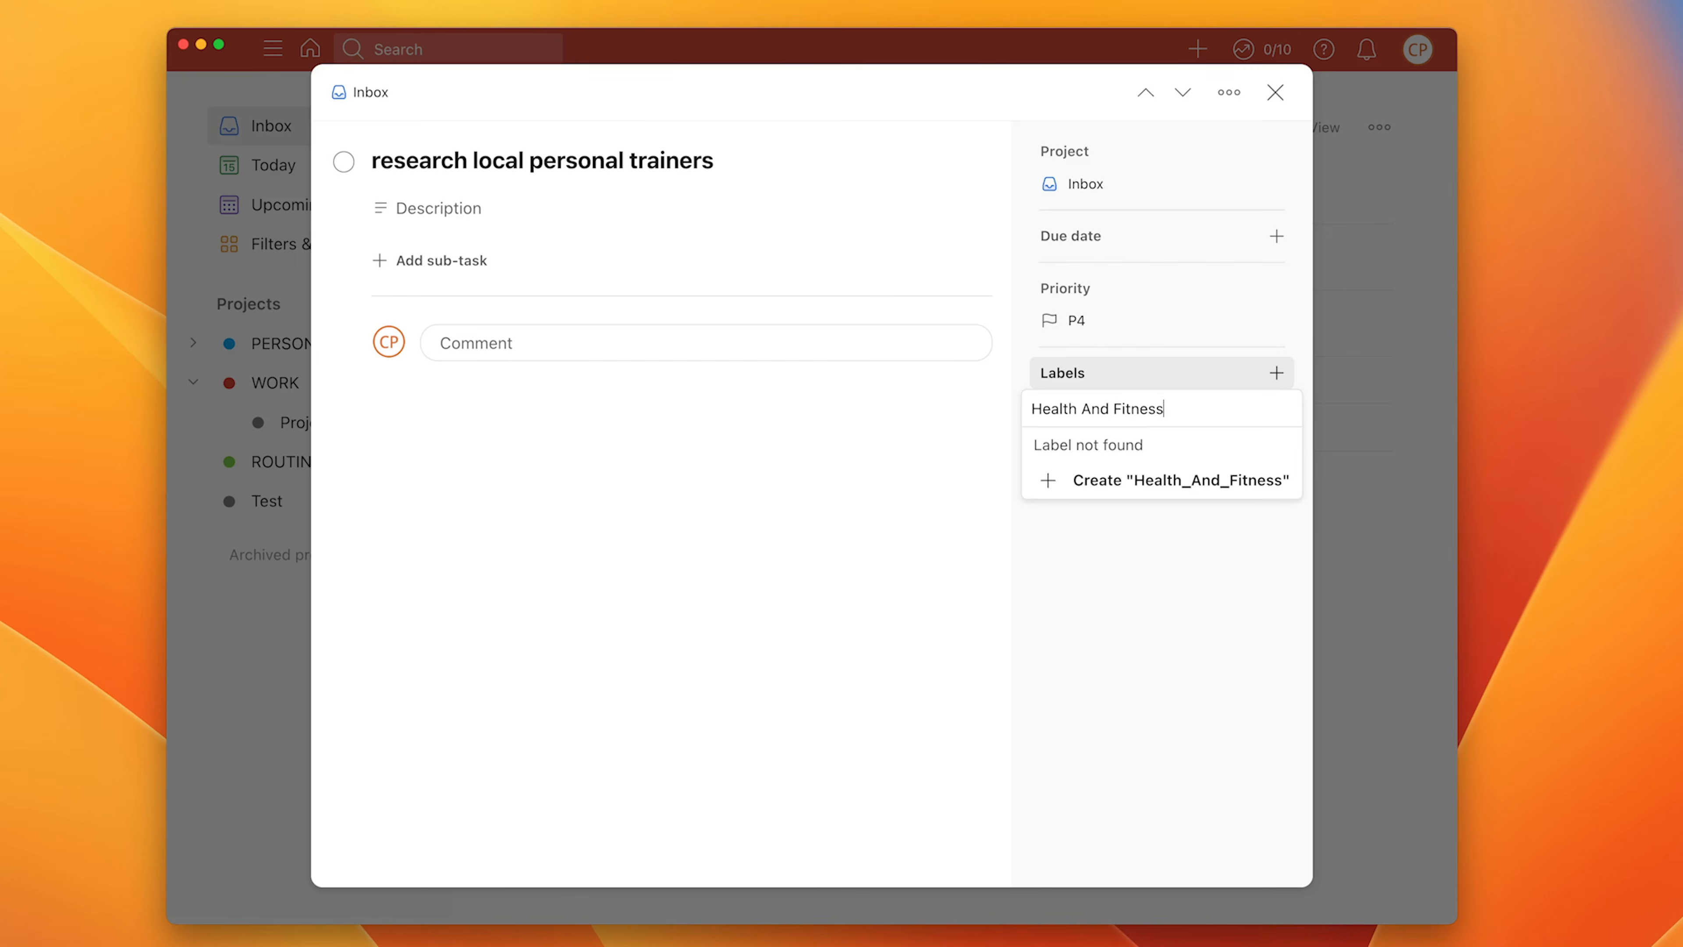
click(1169, 480)
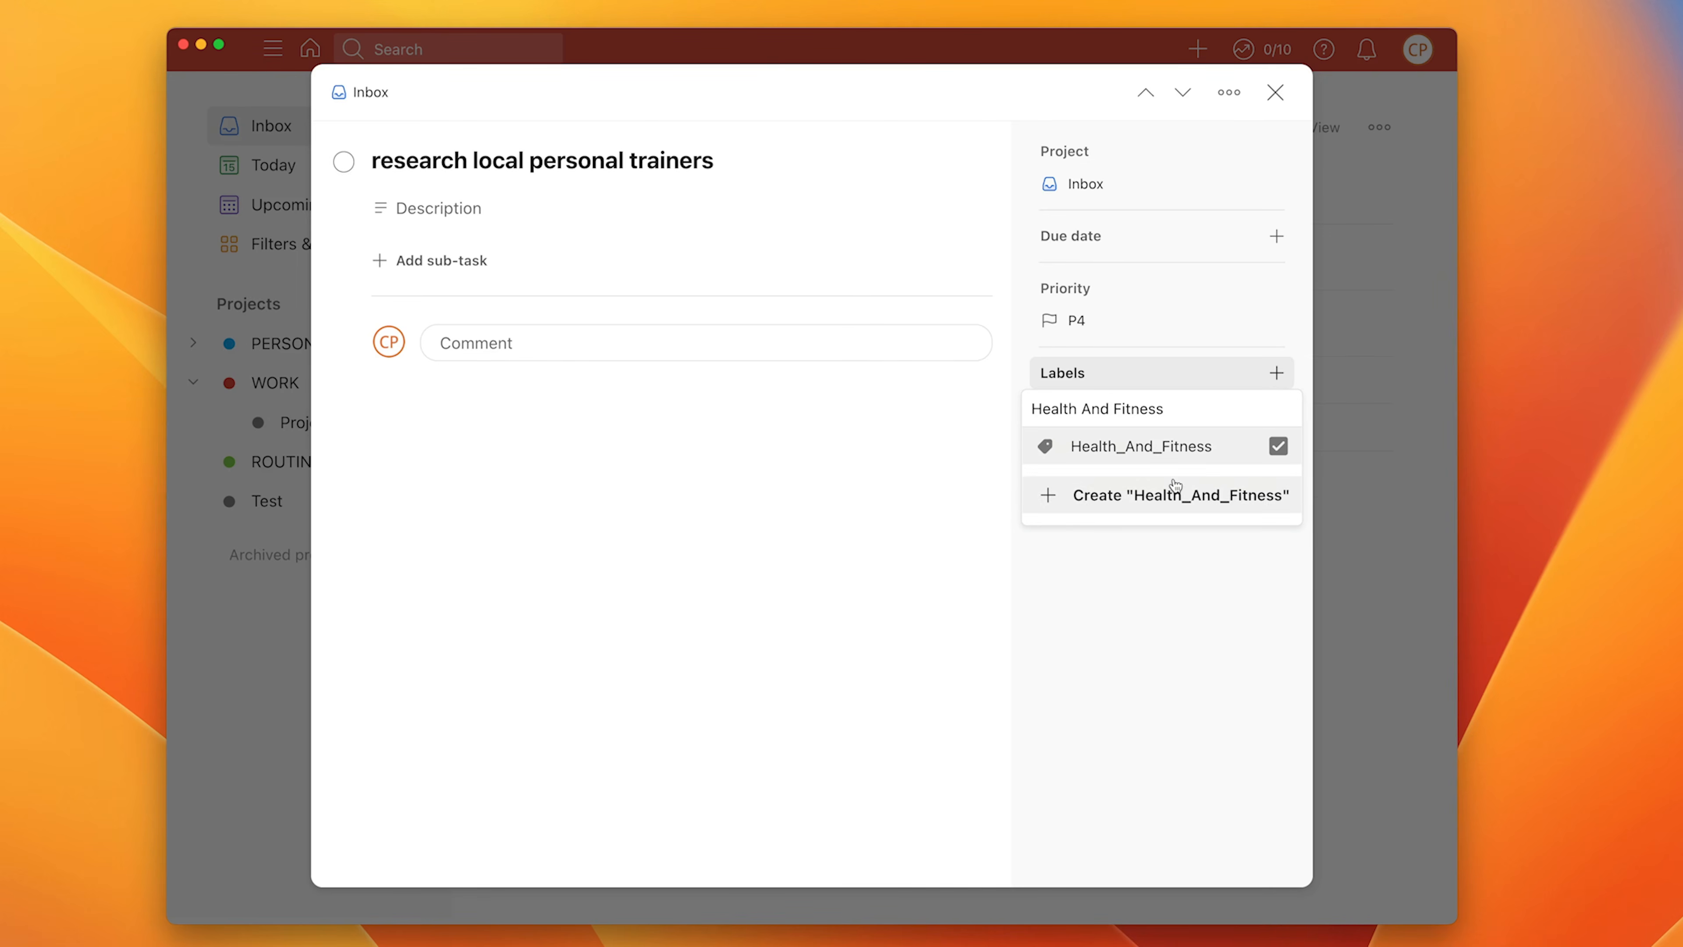
click(1219, 573)
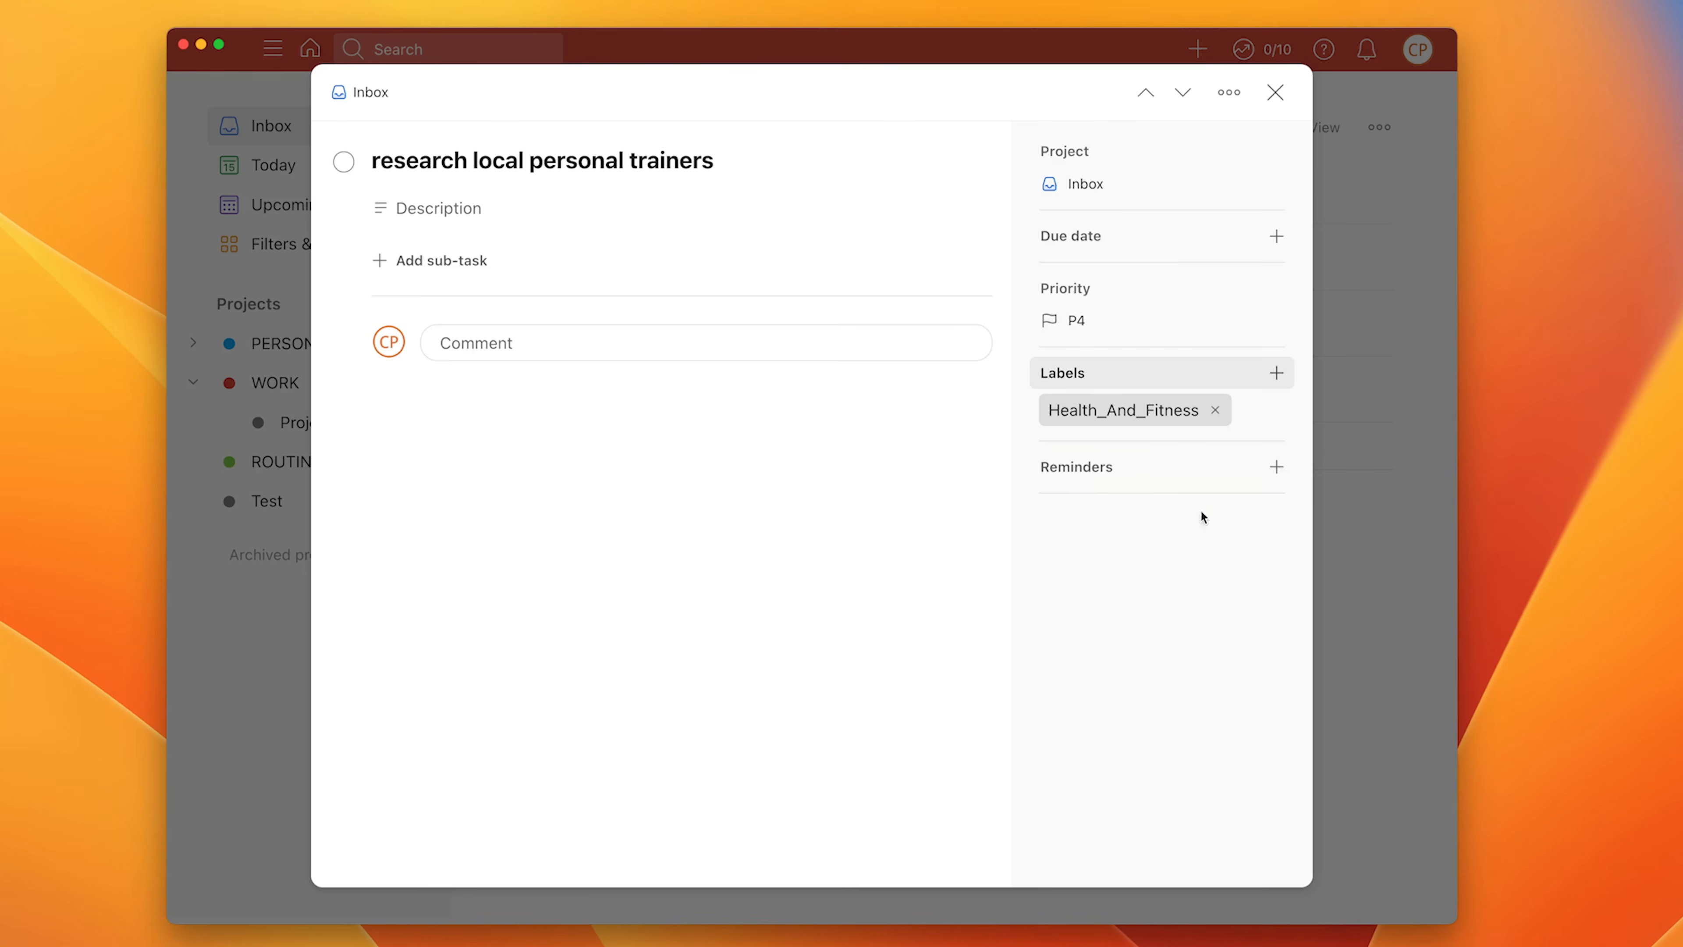
click(1272, 95)
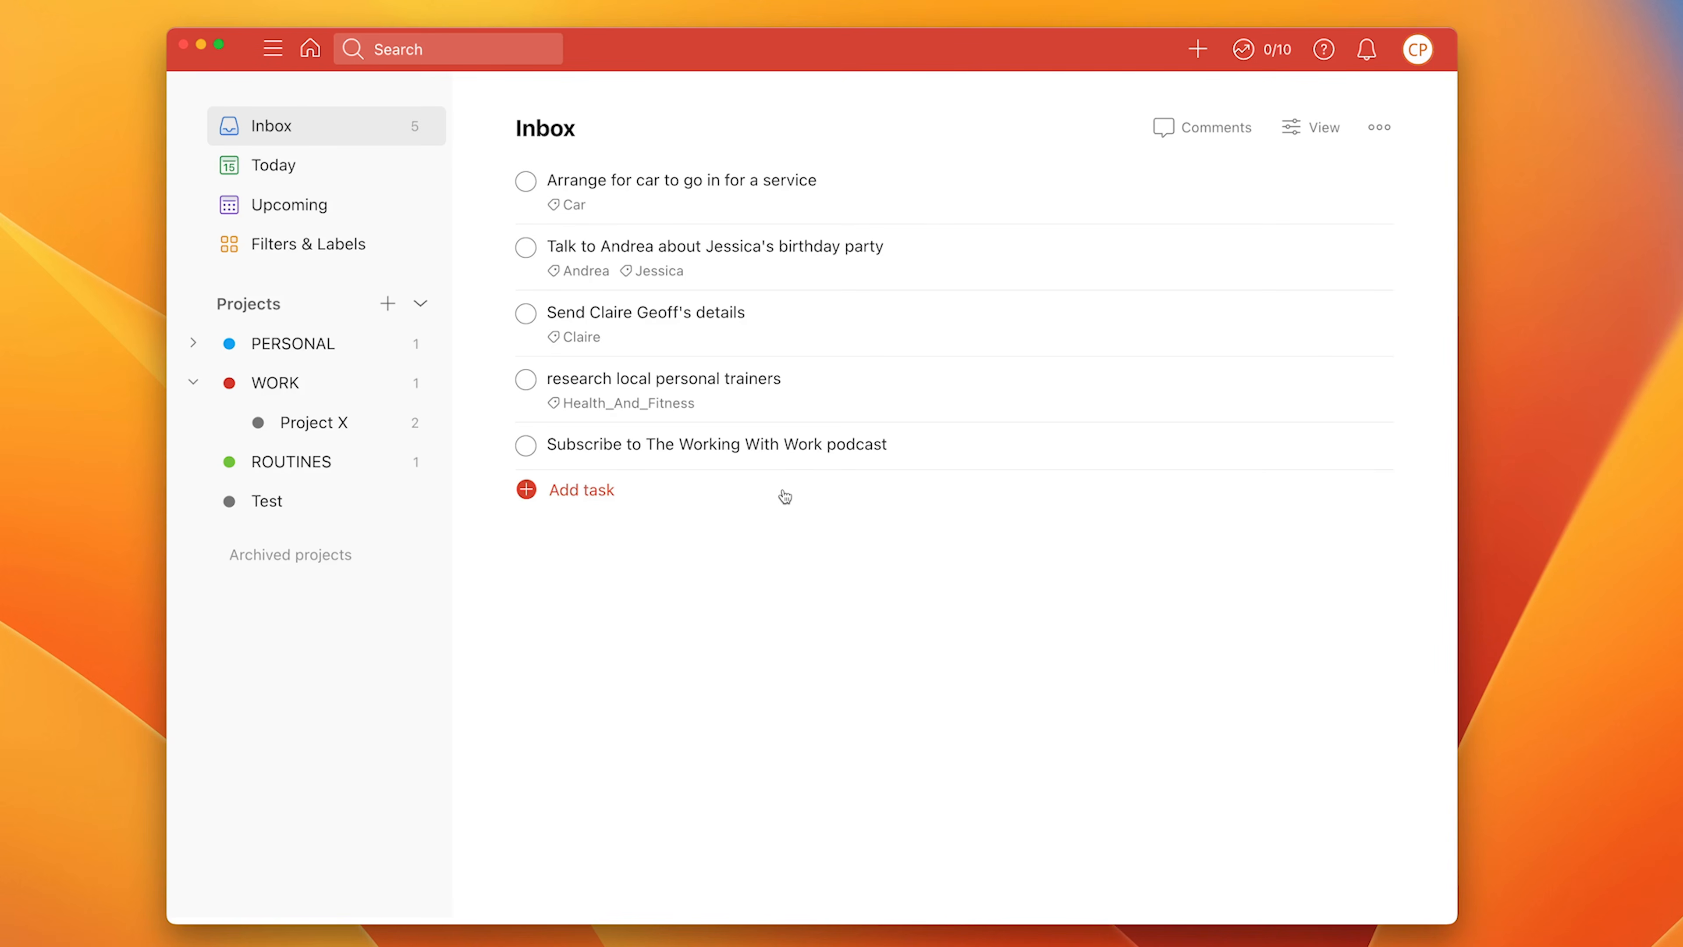
Open the task "Subscribe to The Working With Work podcast" and bring up its label choices
click(770, 444)
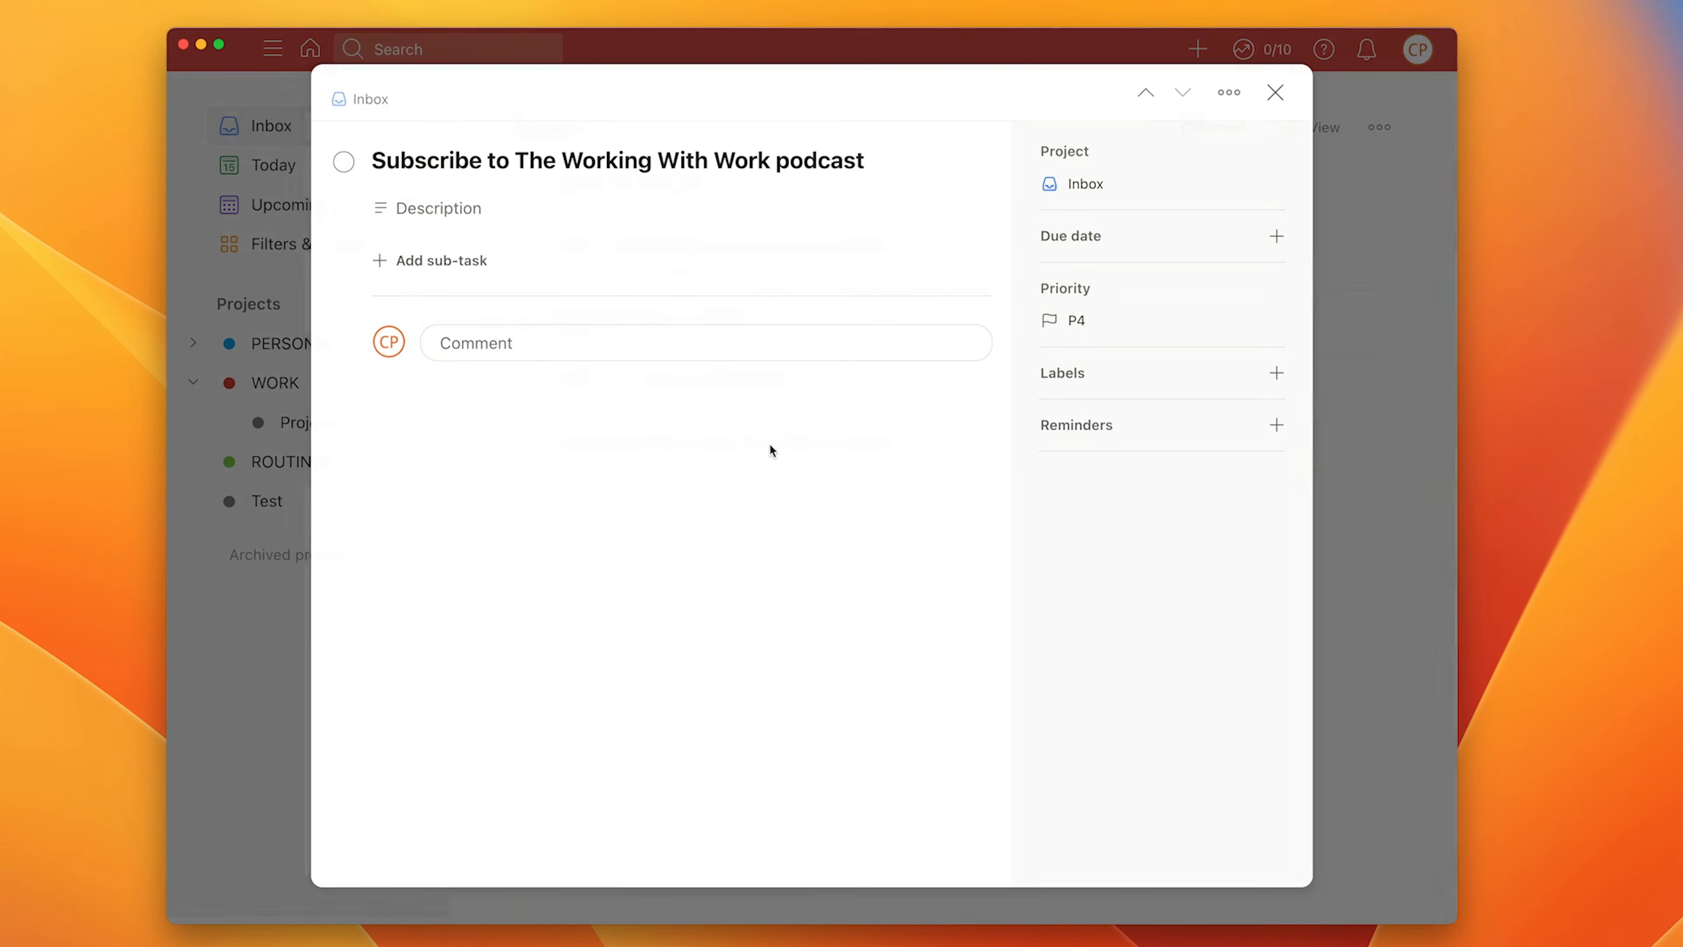
click(1124, 373)
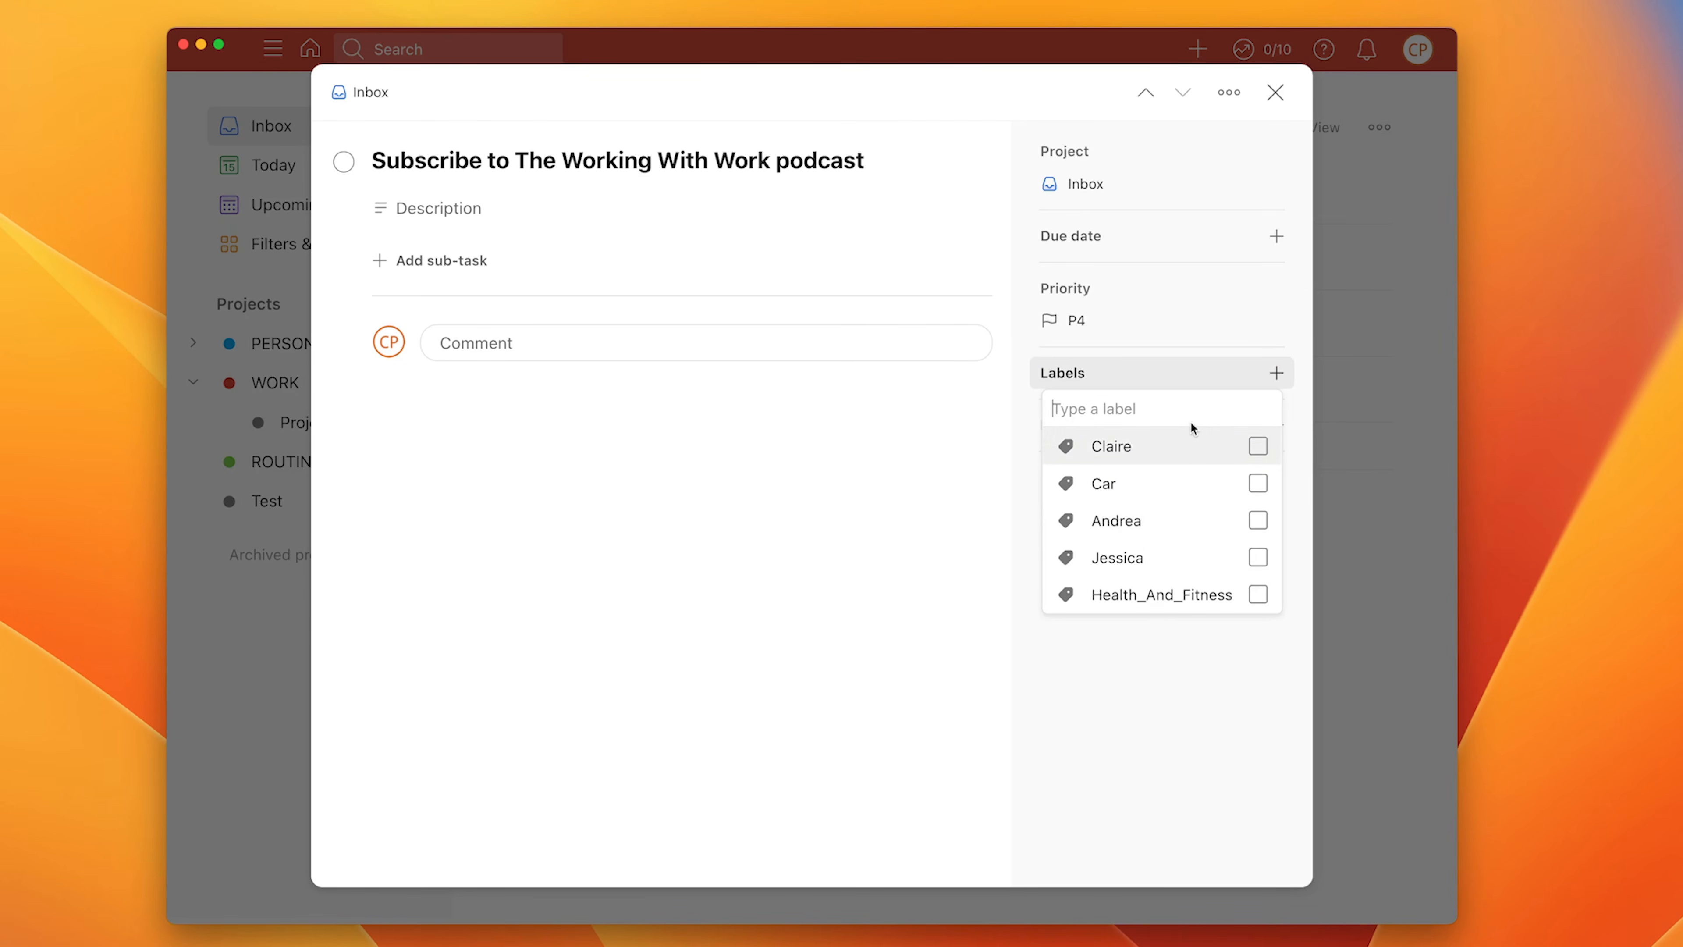
text(% m)
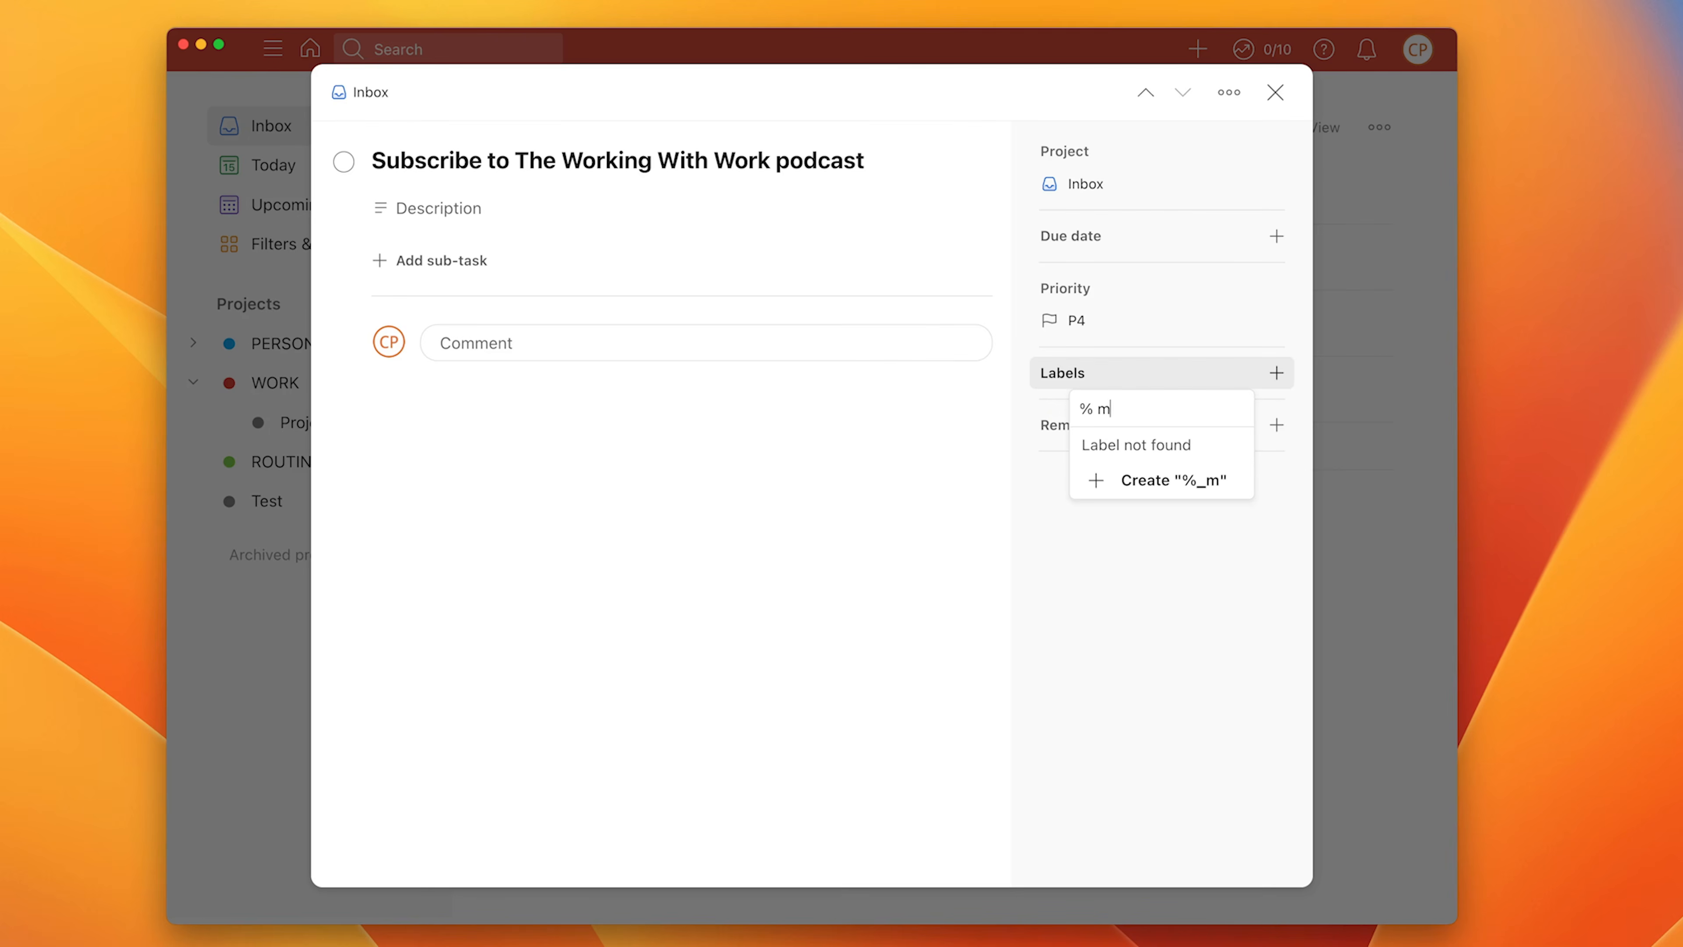
text(inutes)
key(BackSpace)
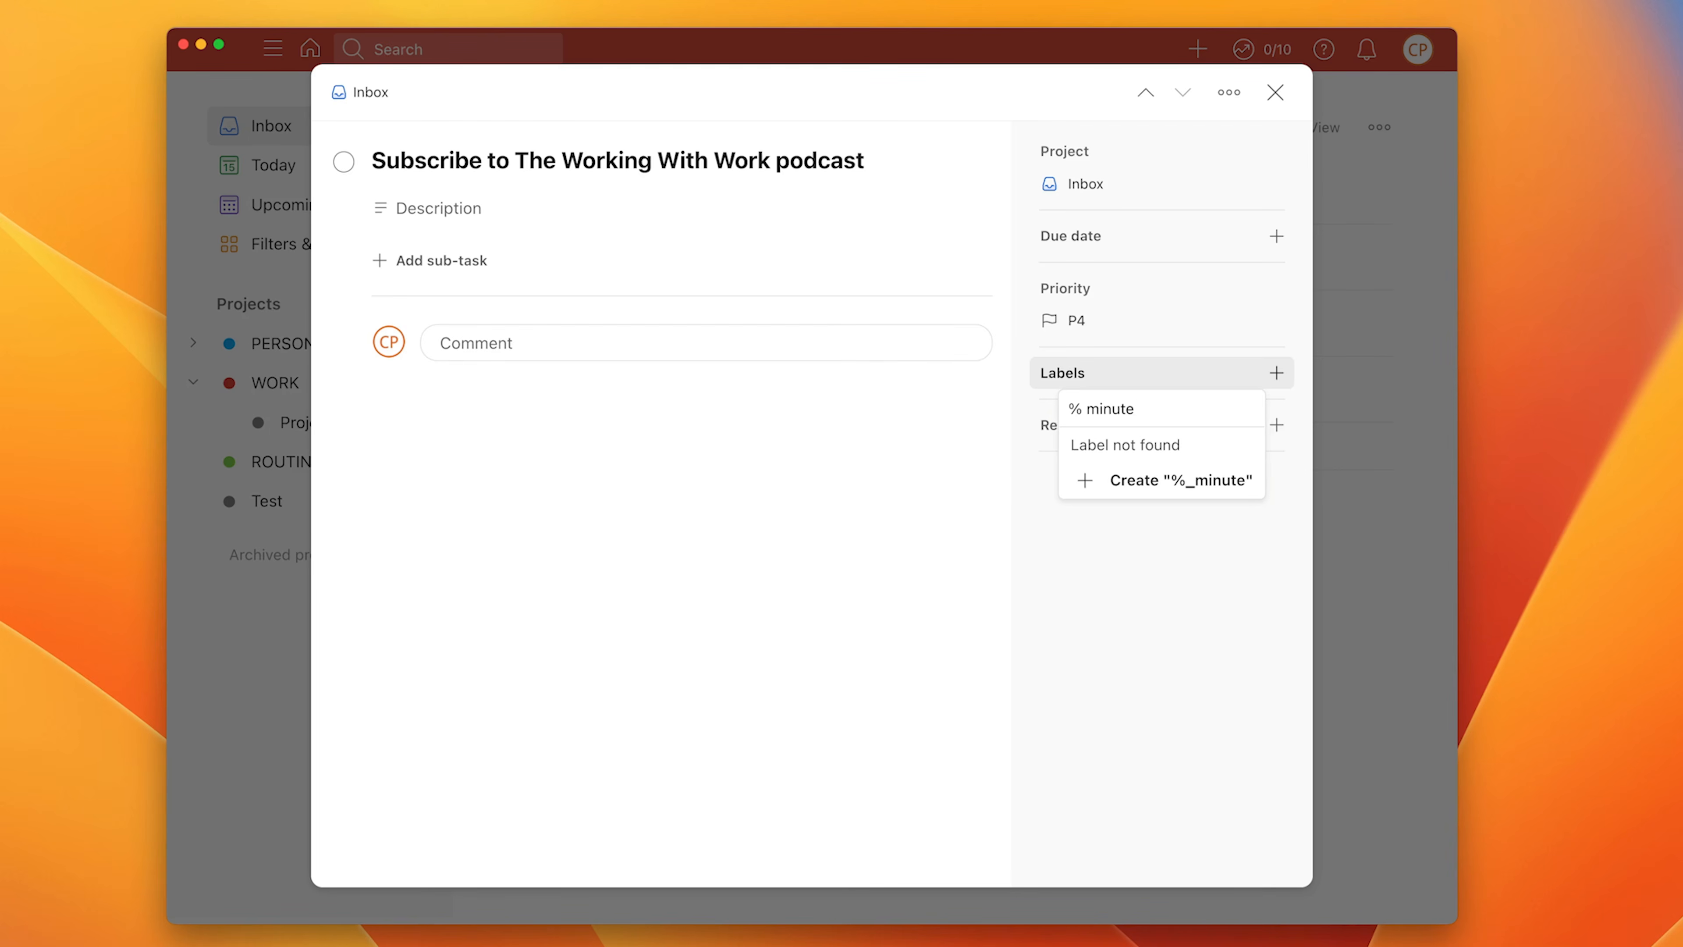
key(BackSpace)
key(BackSpace)
key(BackSpace)
key(BackSpace)
key(BackSpace)
key(BackSpace)
key(BackSpace)
key(BackSpace)
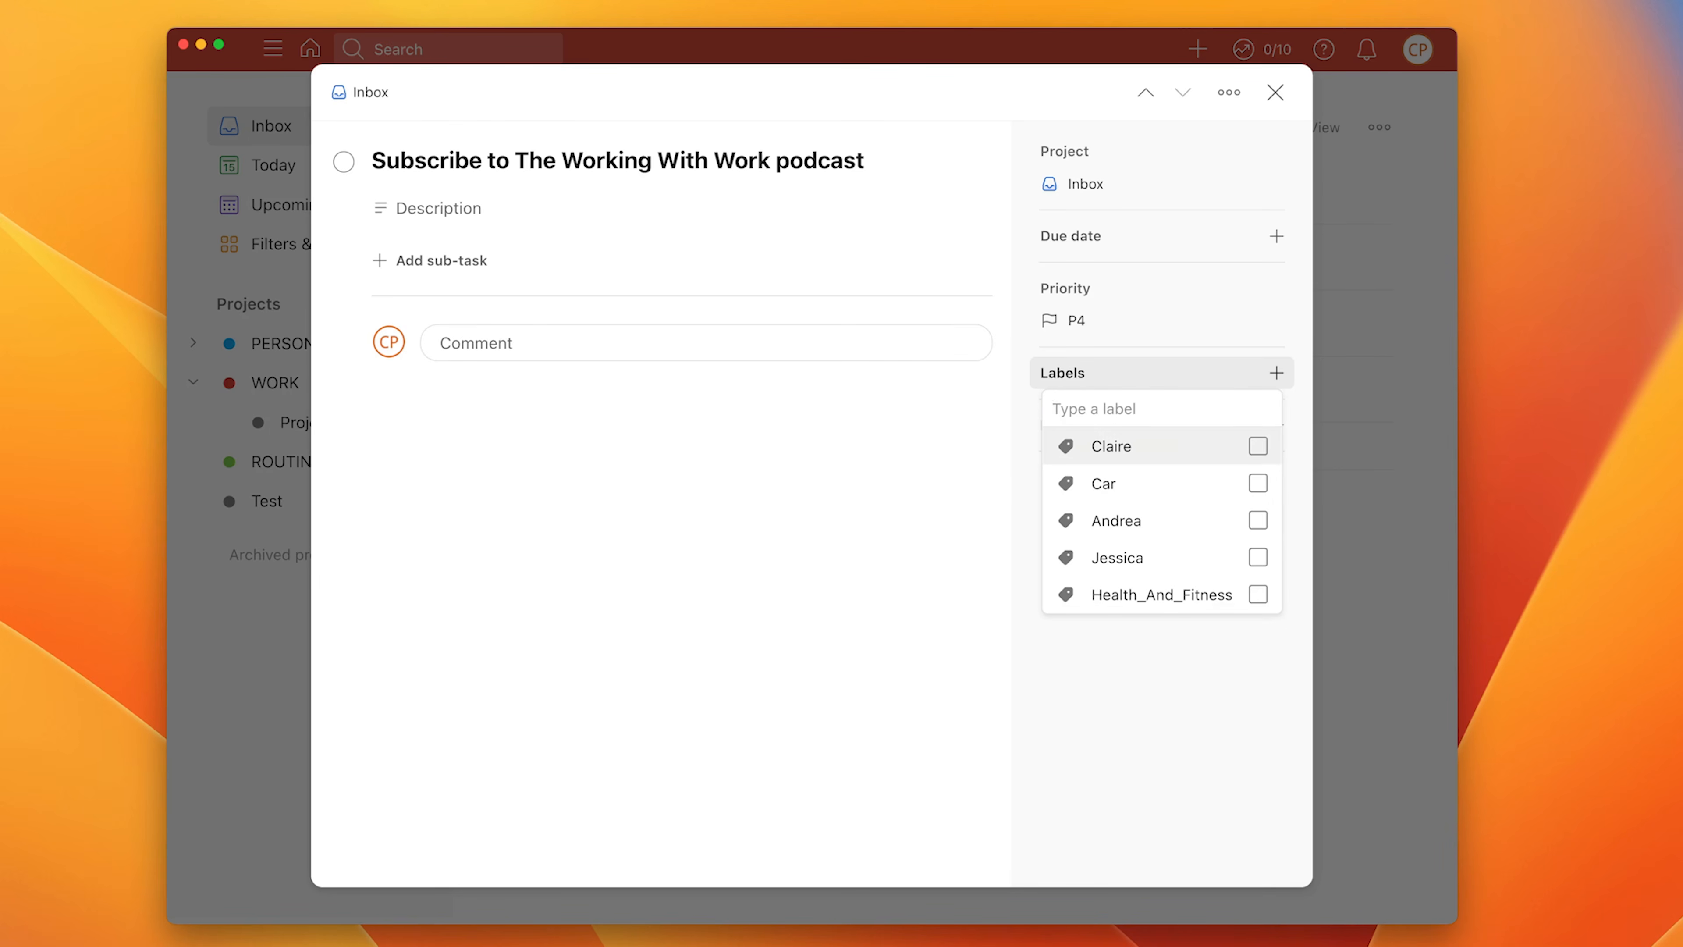
Create the label 5_Mins on the task "Subscribe to The Working With Work podcast" and close the task
text(5 M)
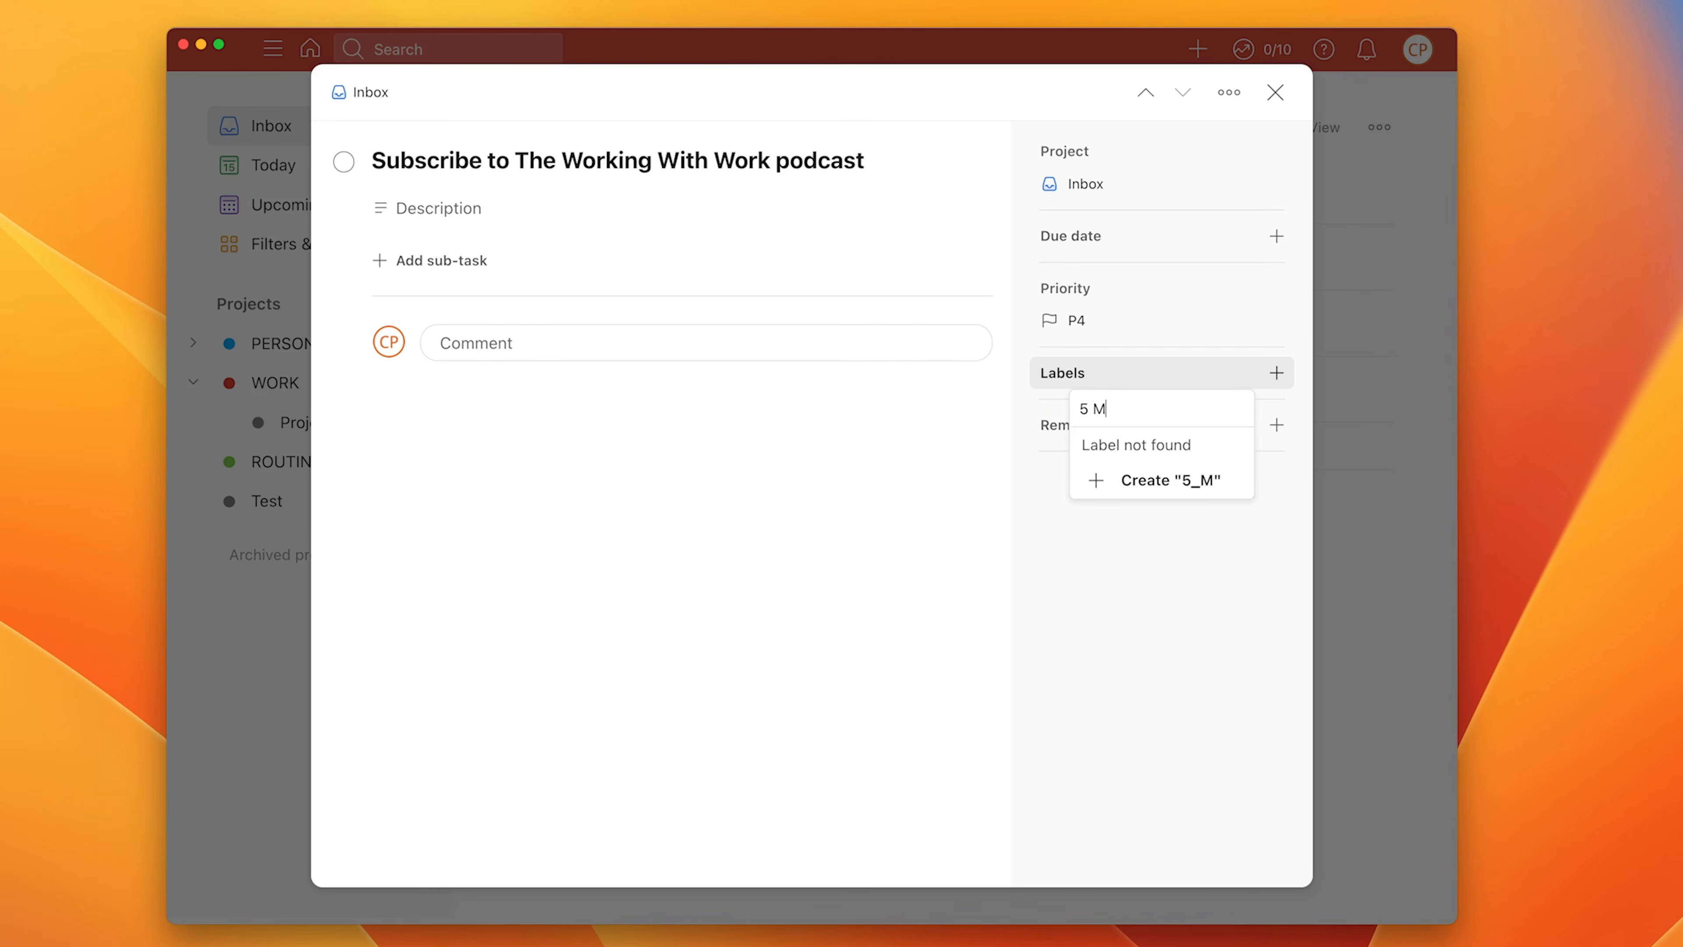
text(ins)
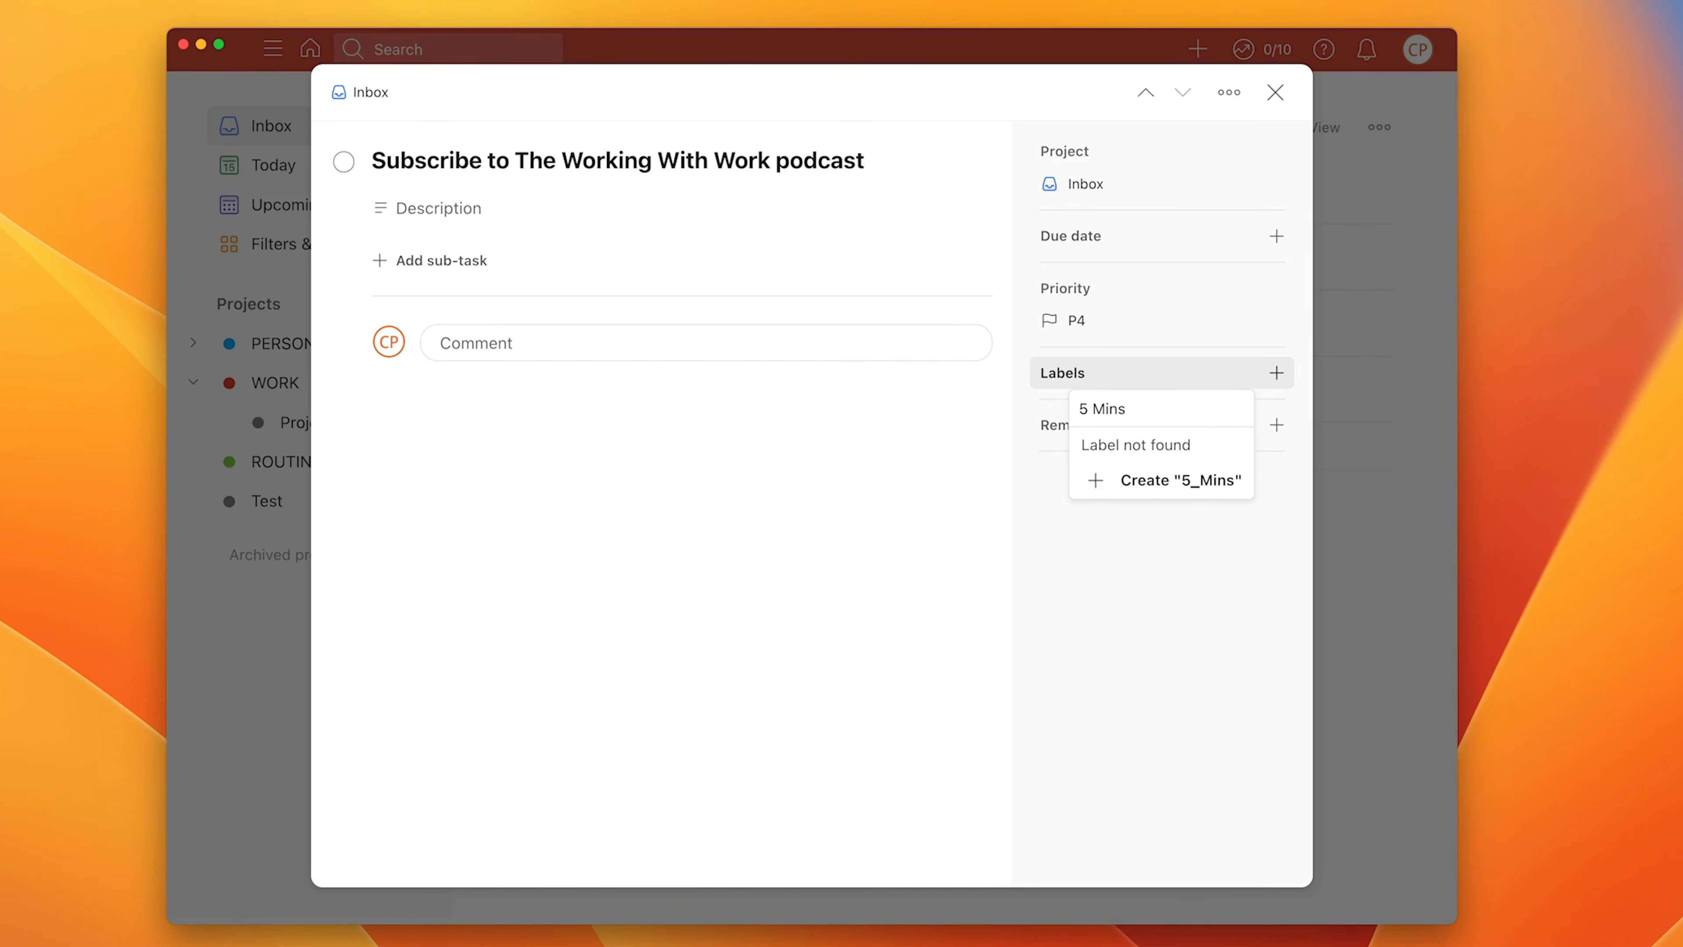
click(1176, 482)
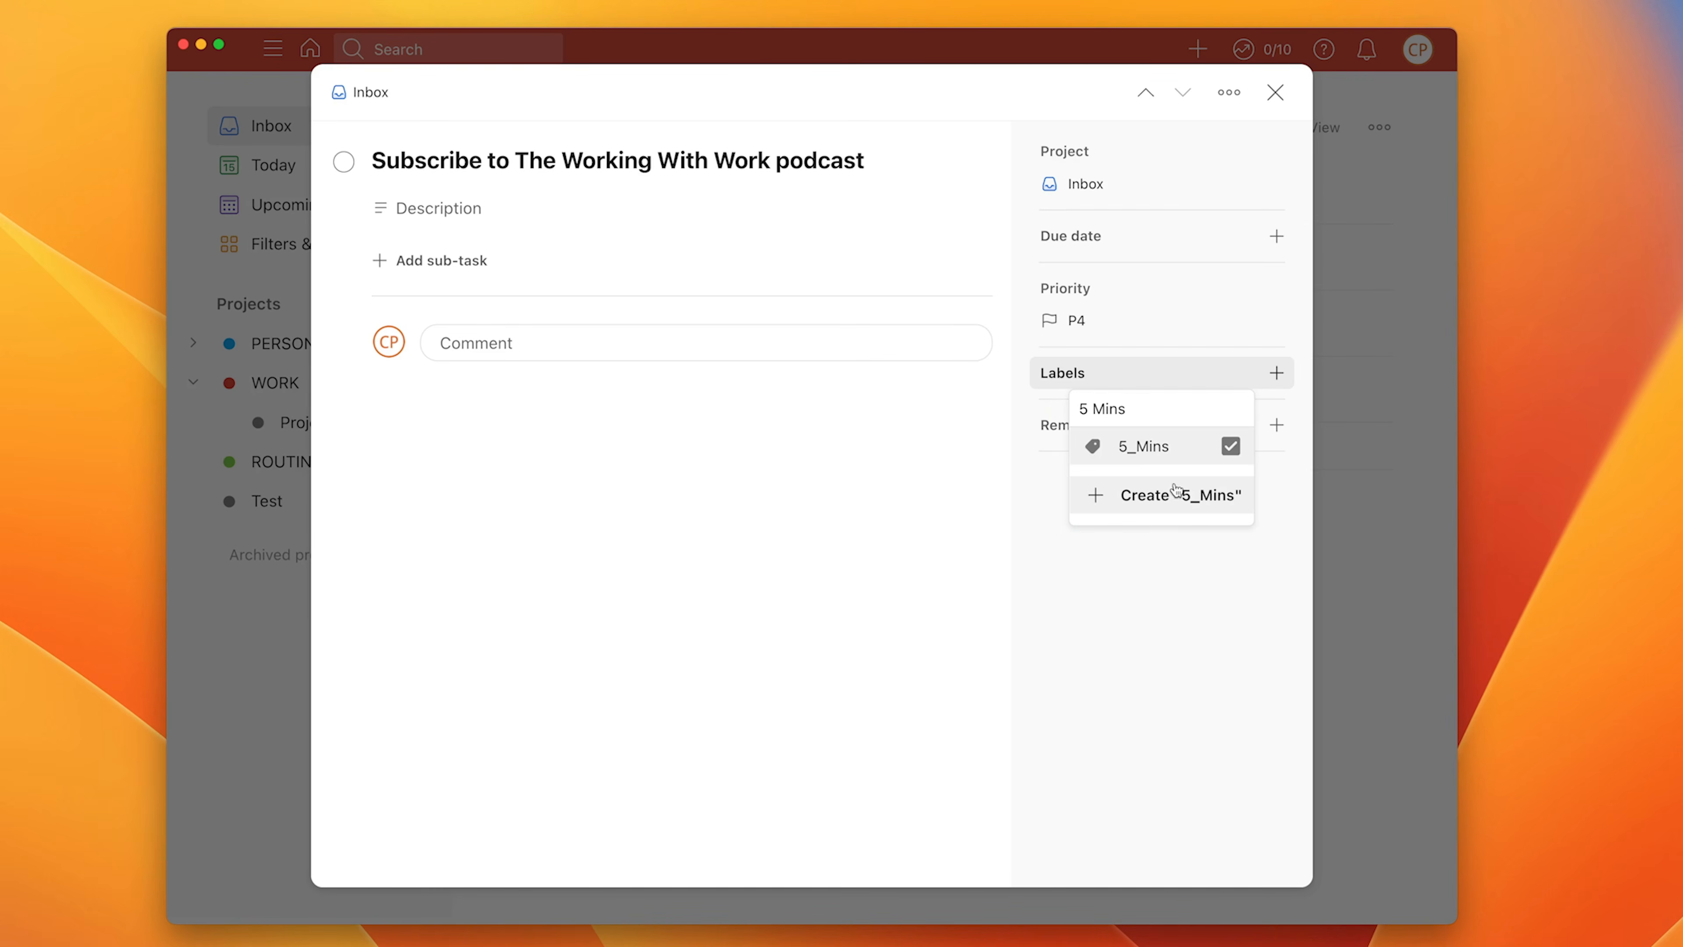
click(1180, 575)
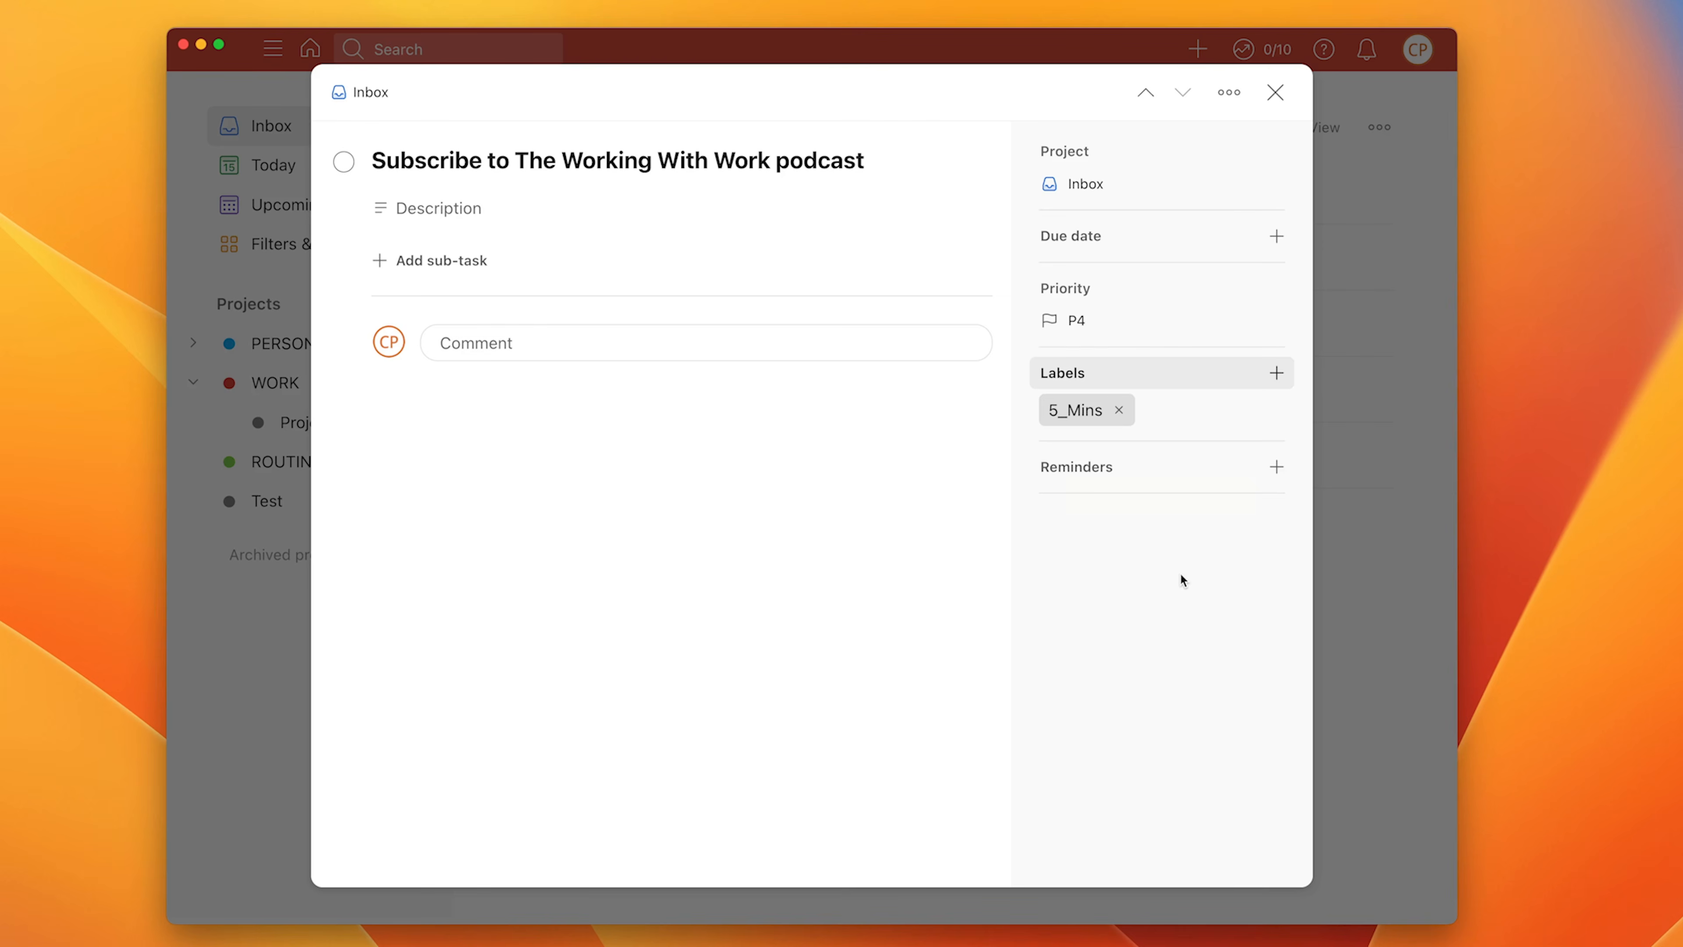
click(1275, 92)
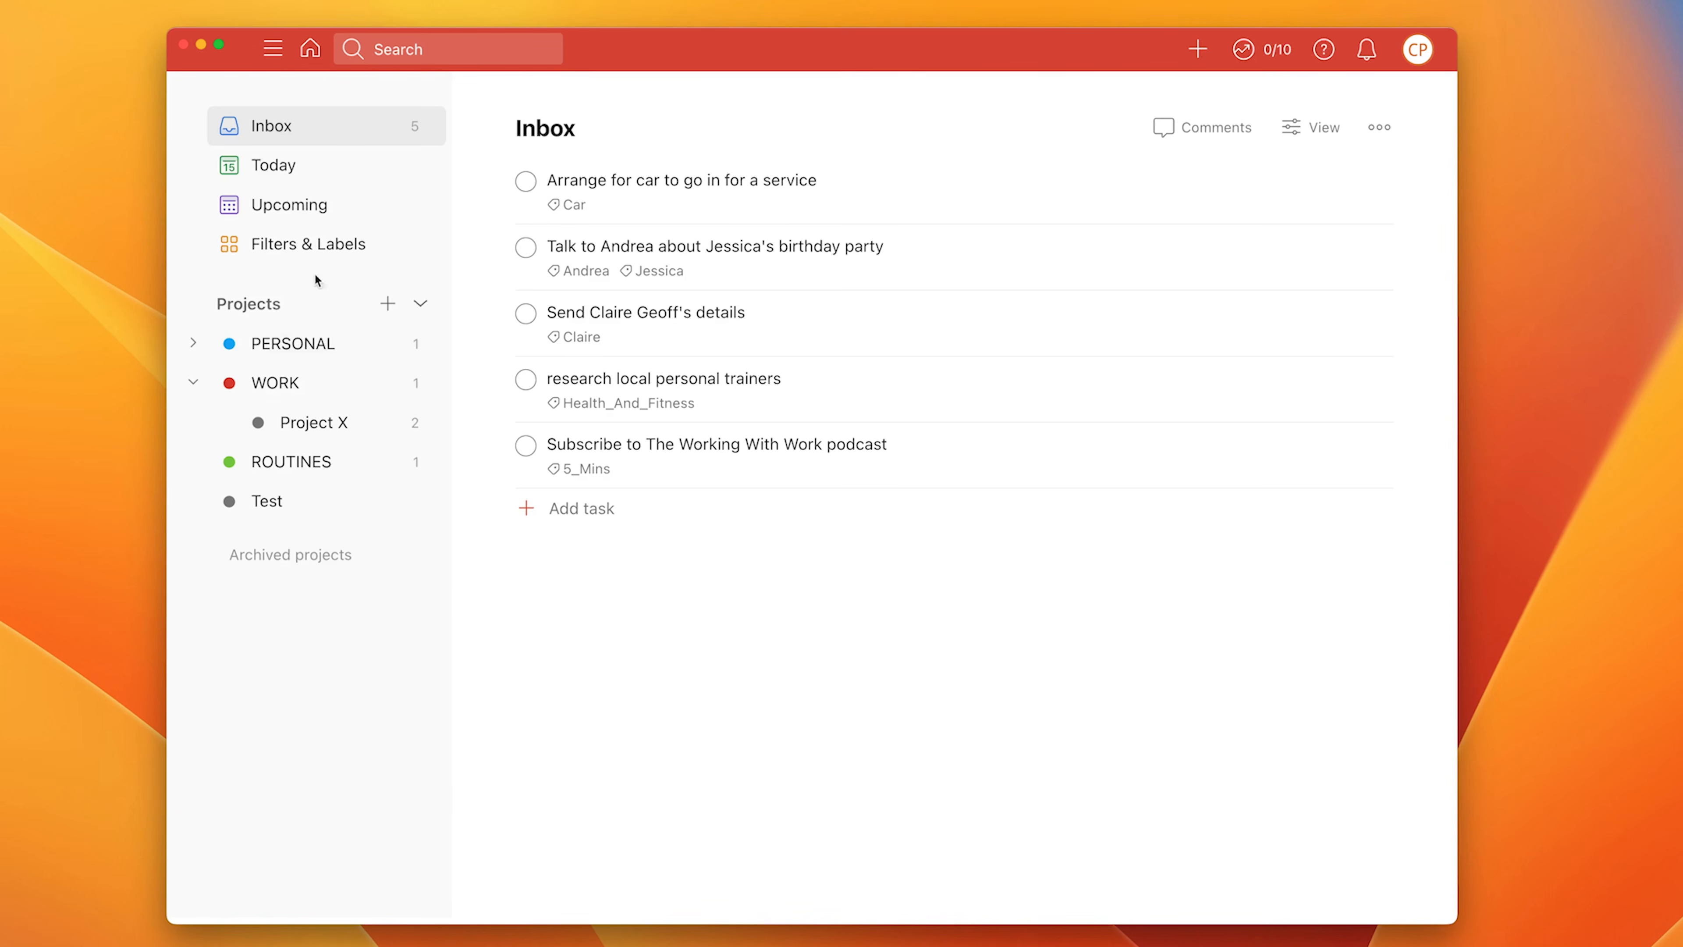
View the list of labels and search for the first label's name to open its tasks
click(300, 247)
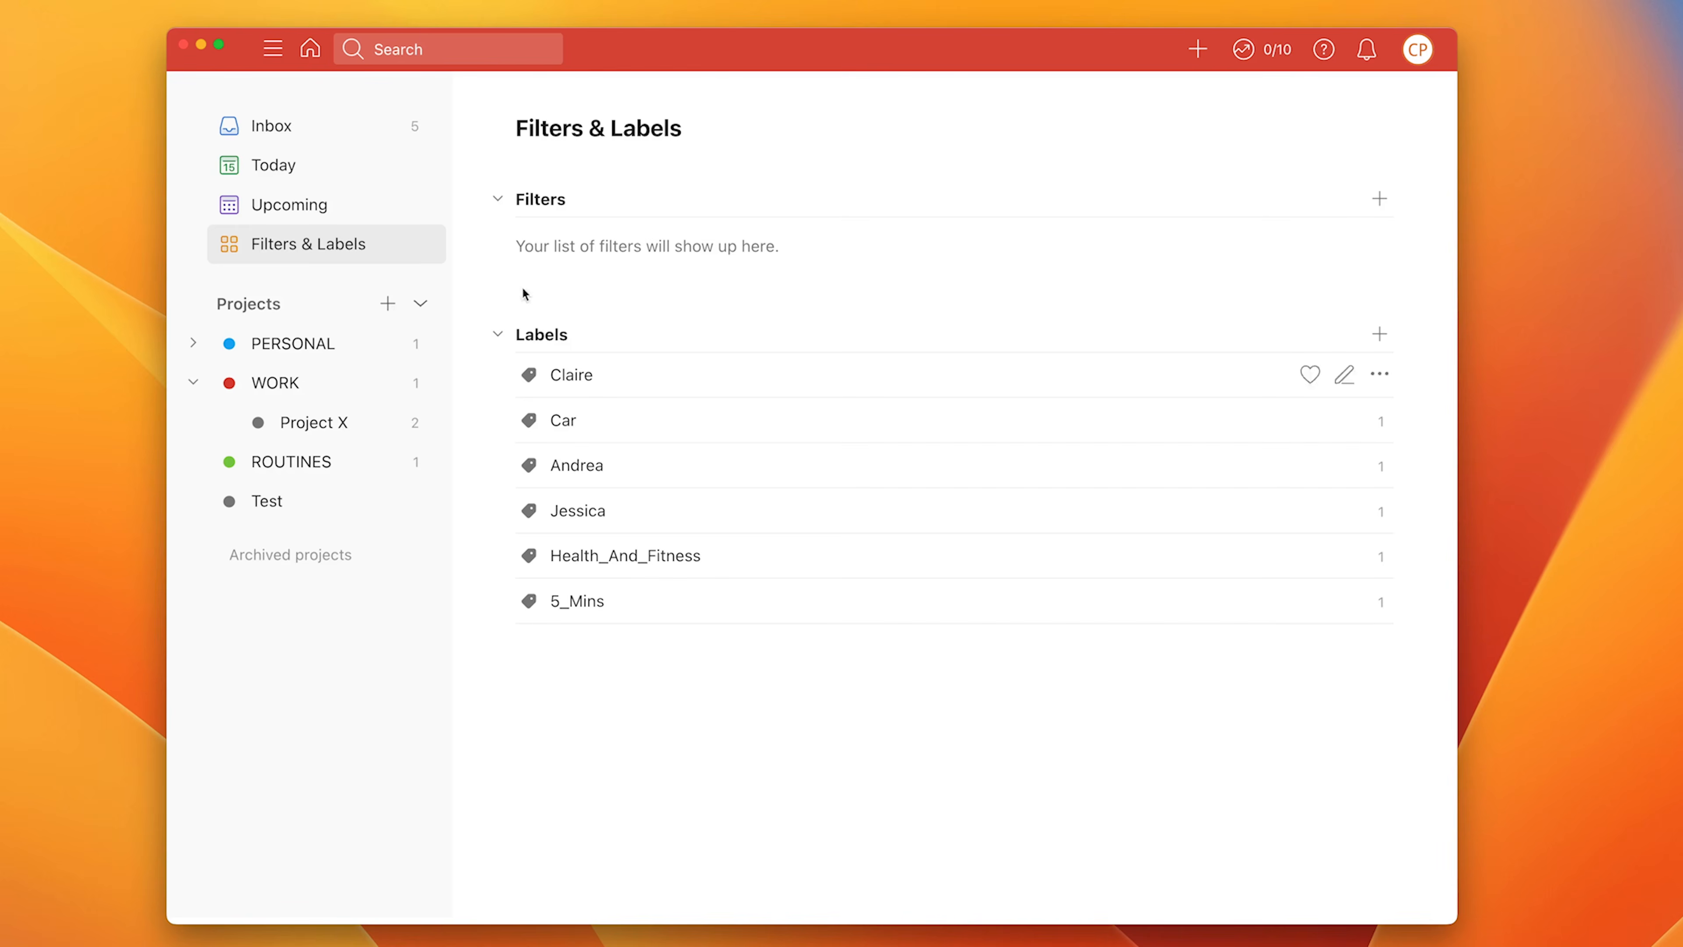
click(458, 50)
click(458, 51)
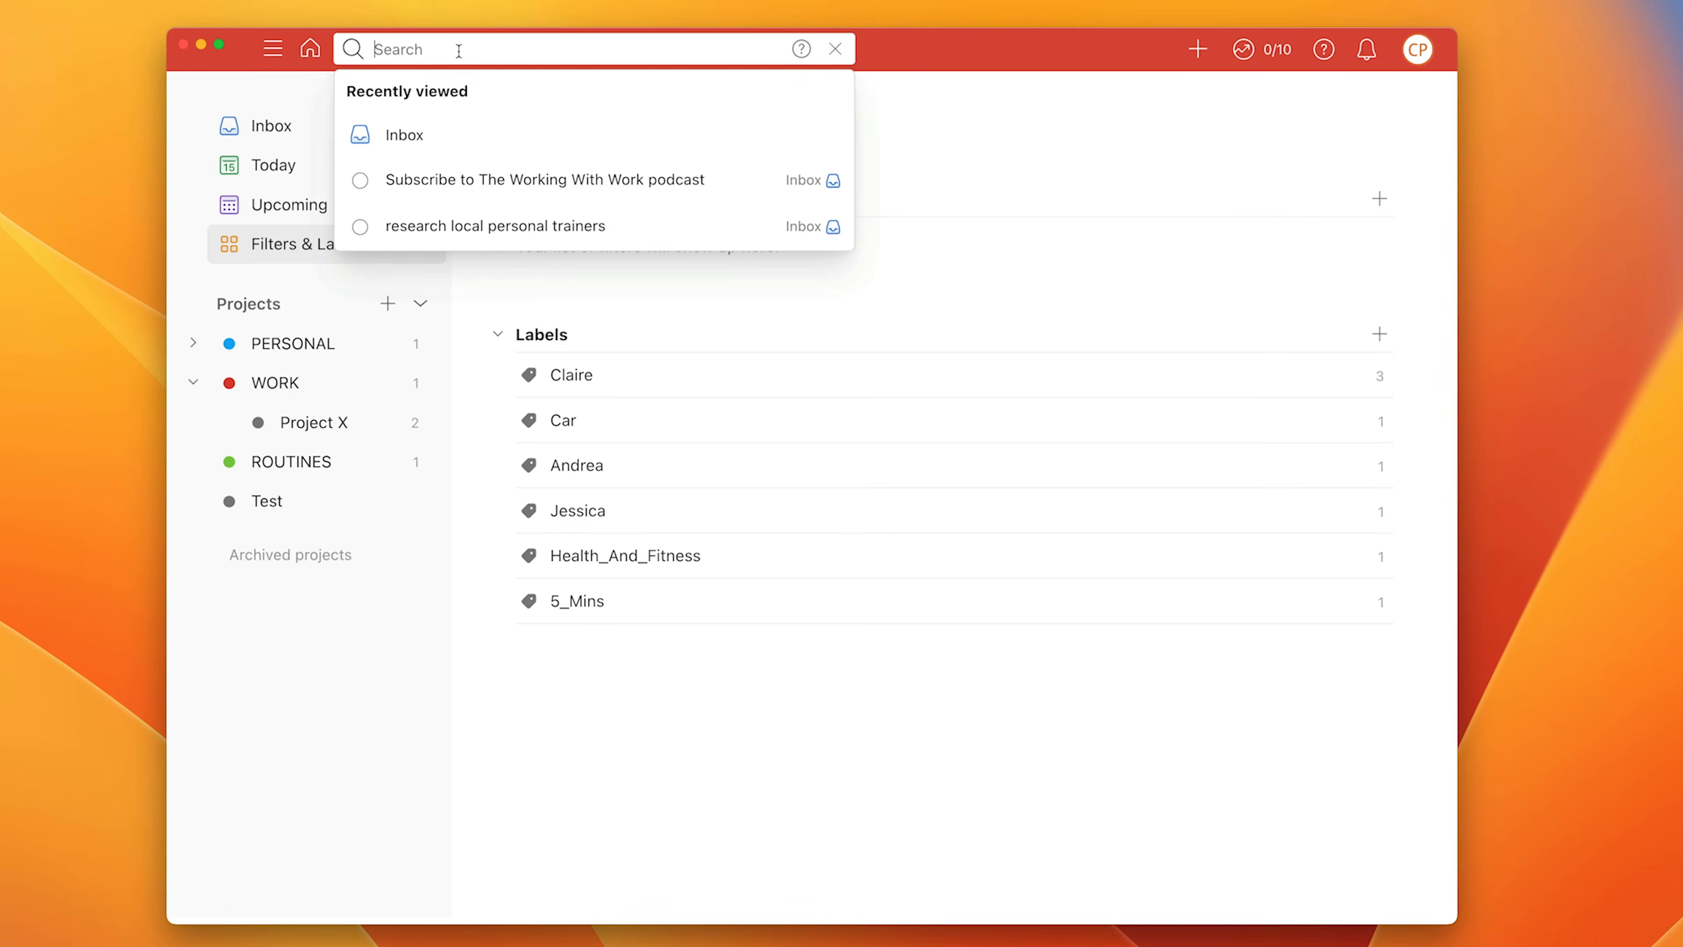
text(claire)
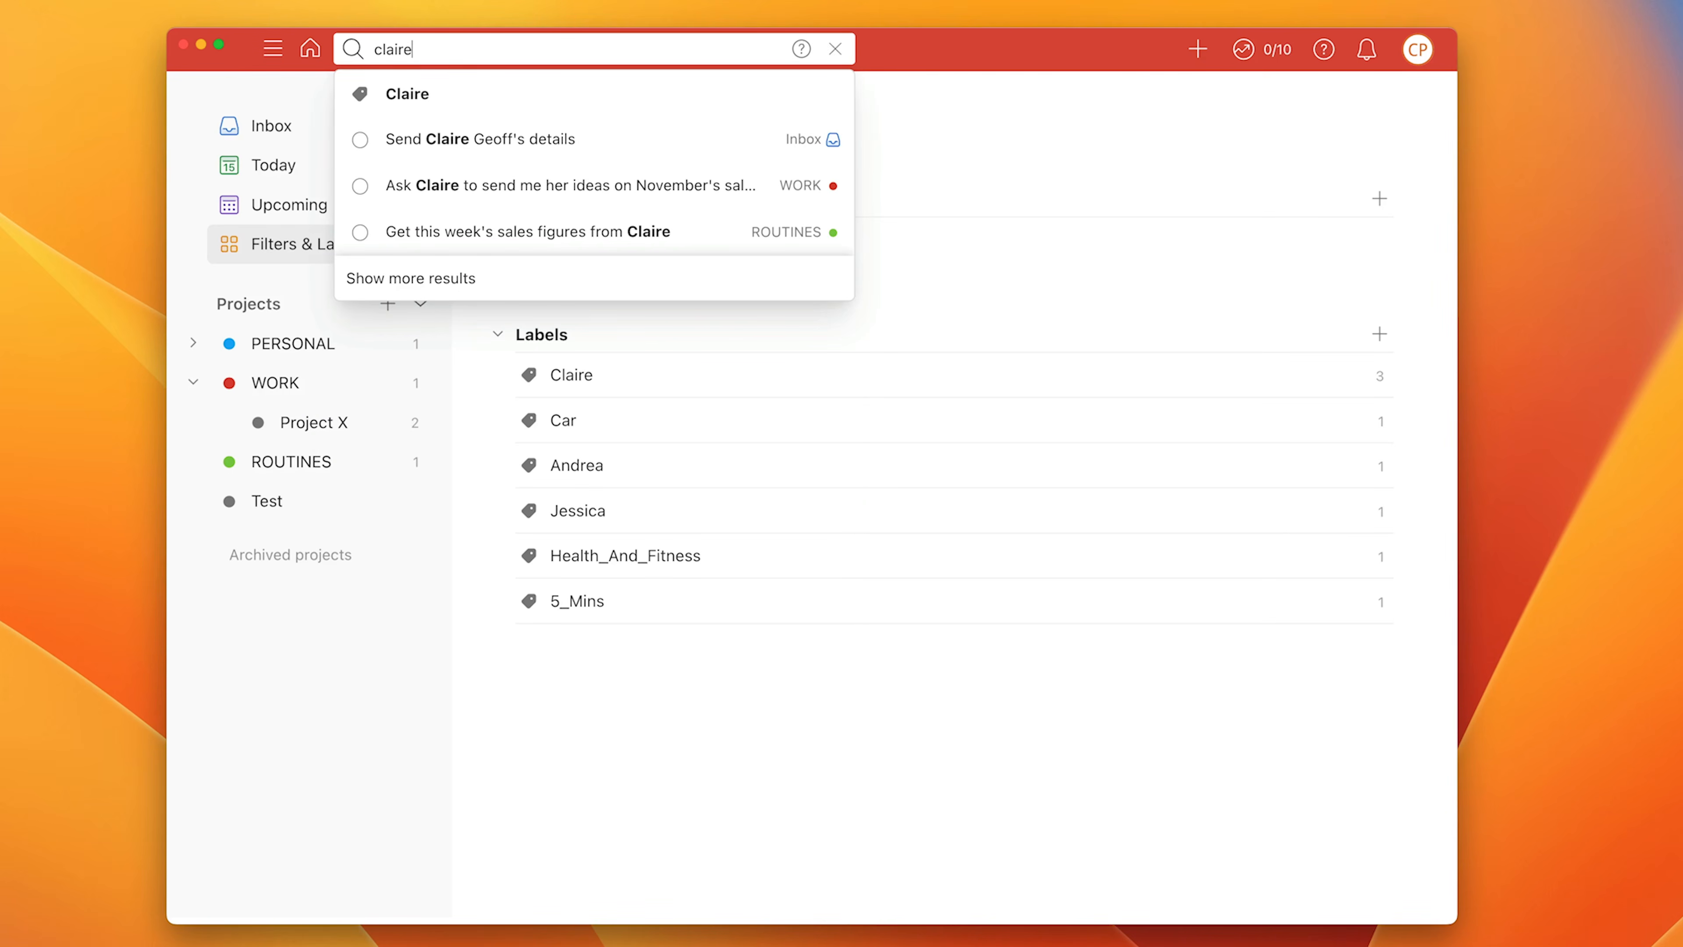
click(402, 96)
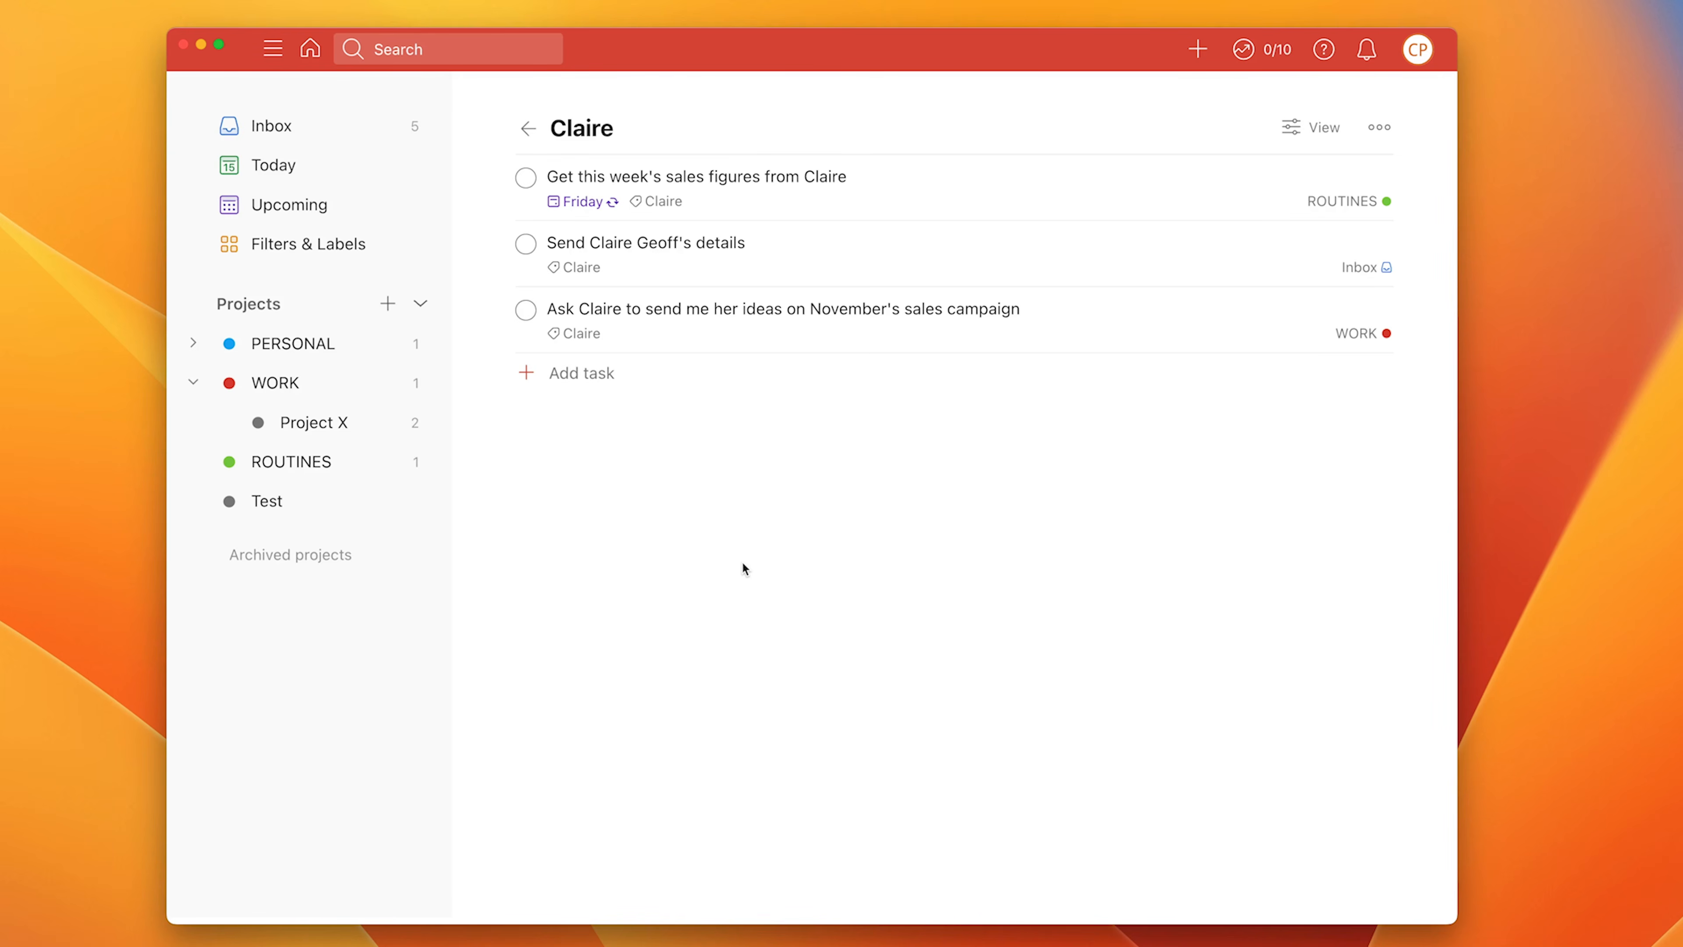
Add the first label in the labels list to the favorites and open its tasks from the favorites
click(339, 257)
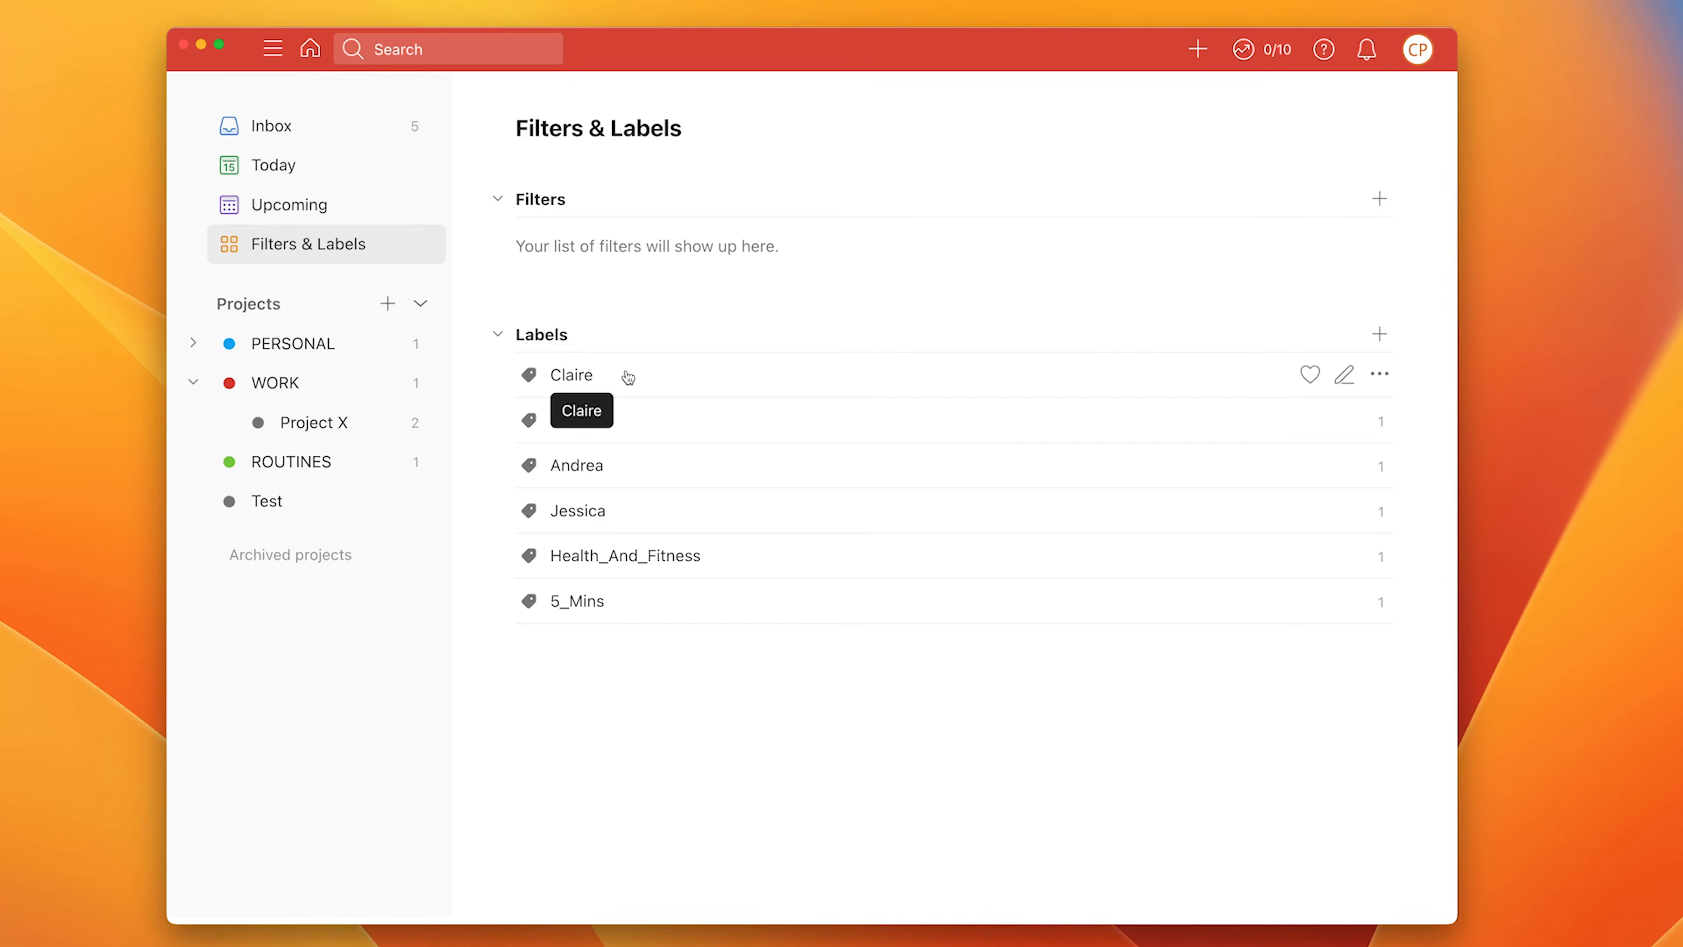
click(1310, 375)
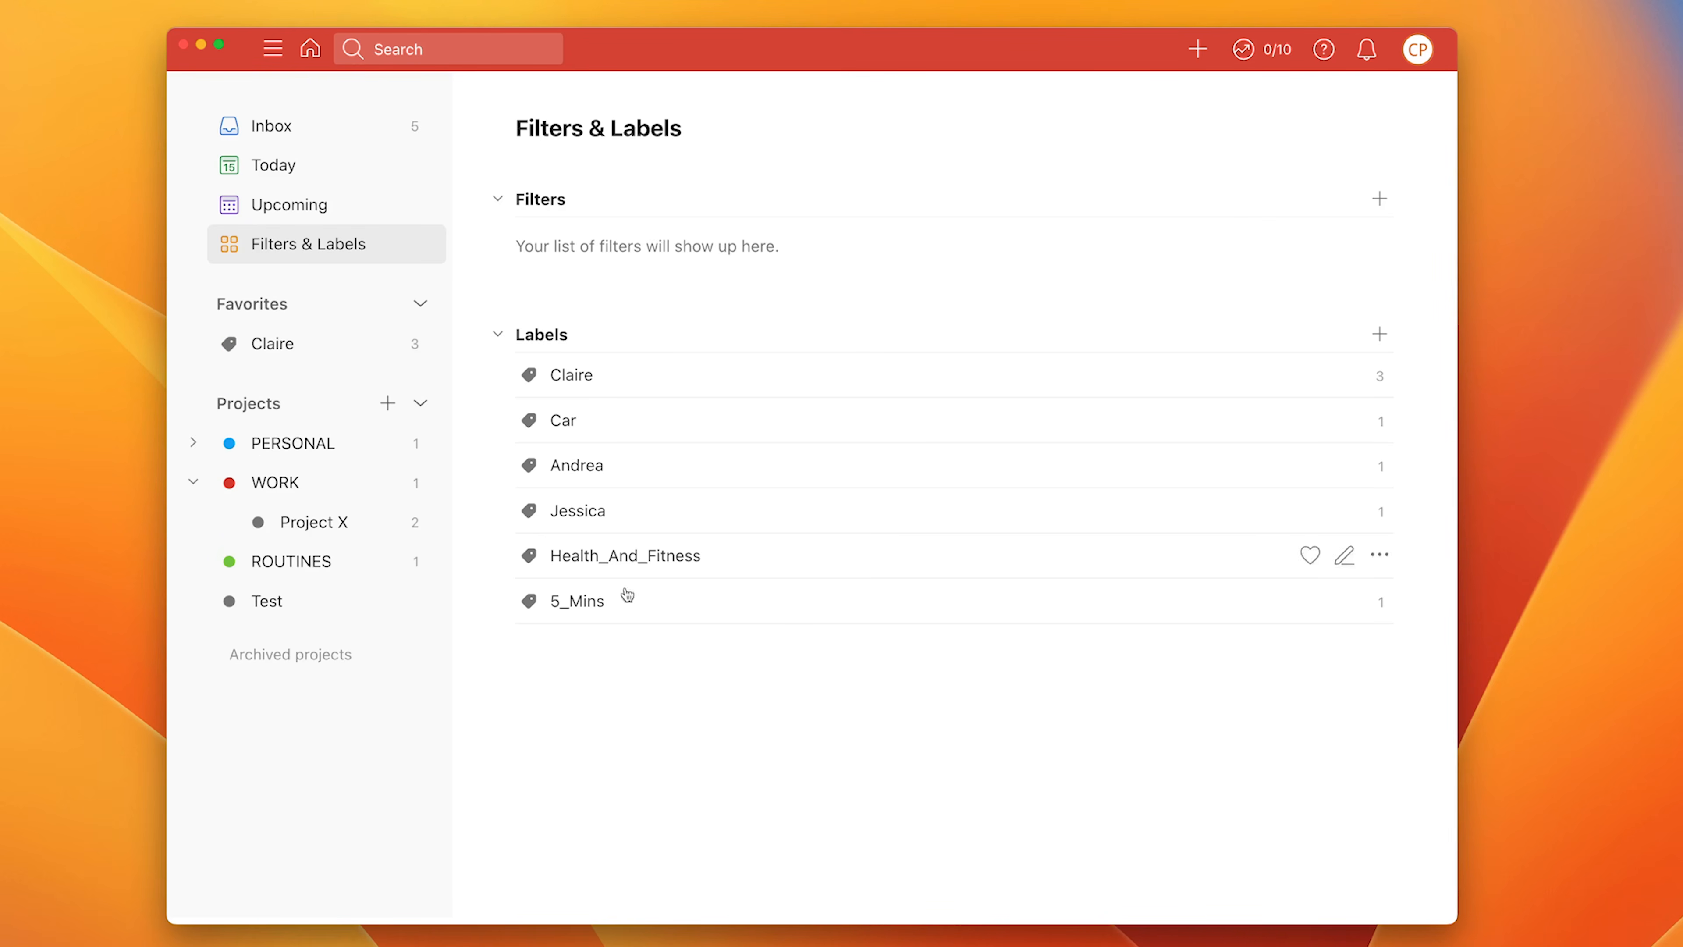
click(279, 183)
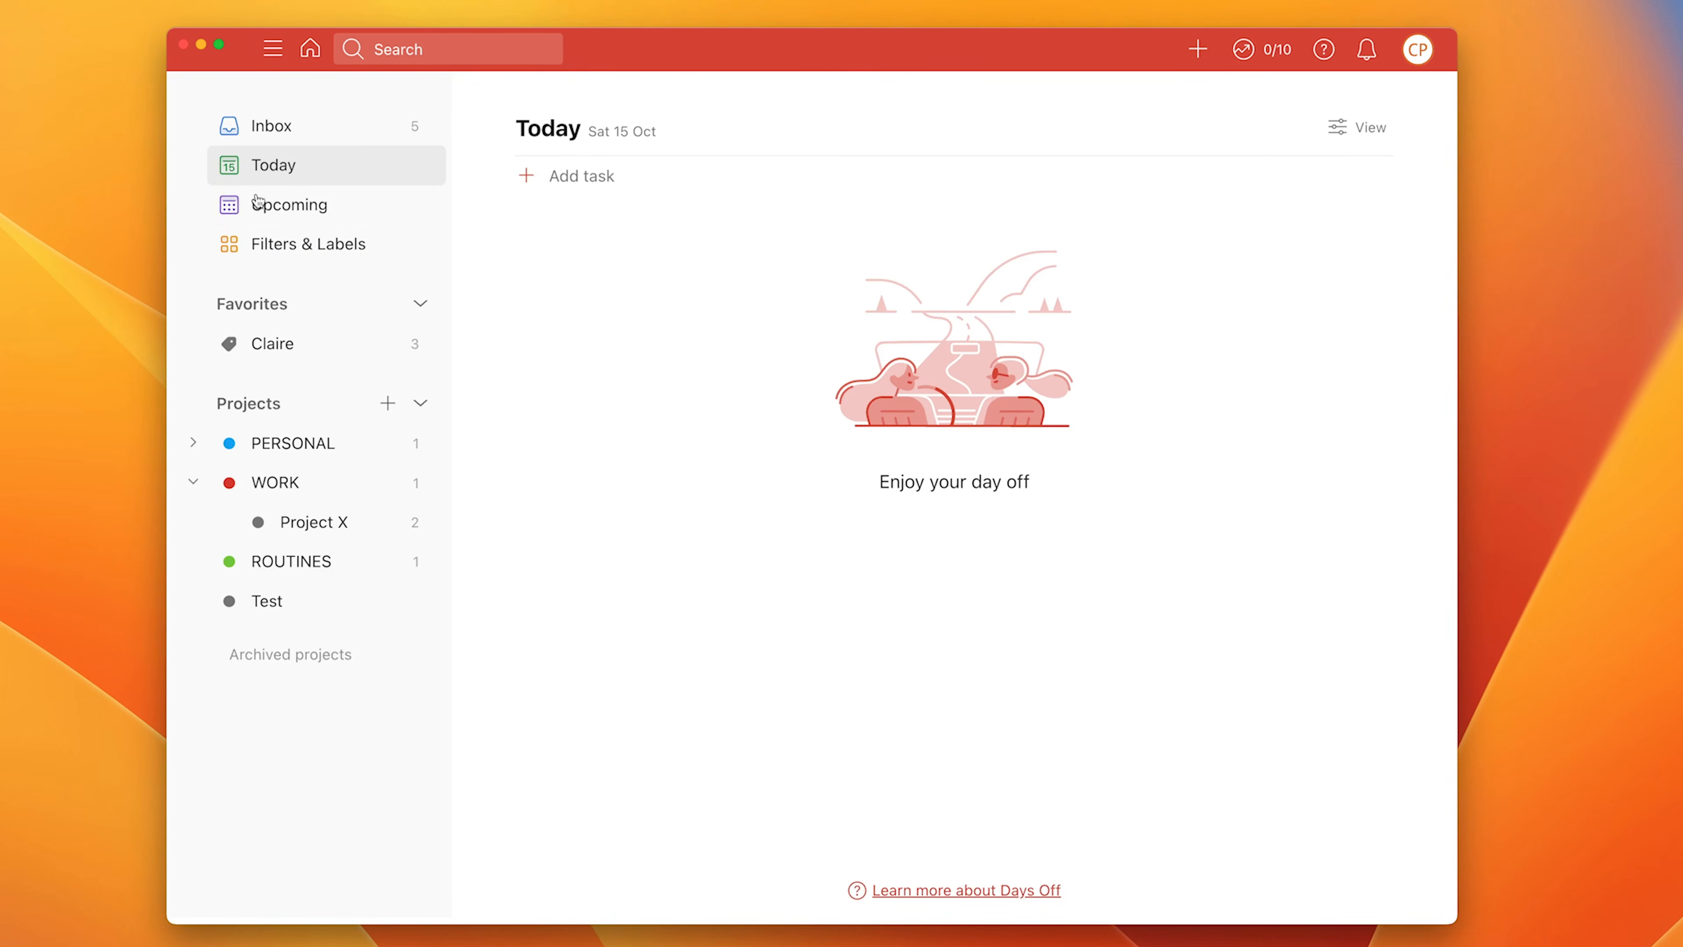
click(295, 353)
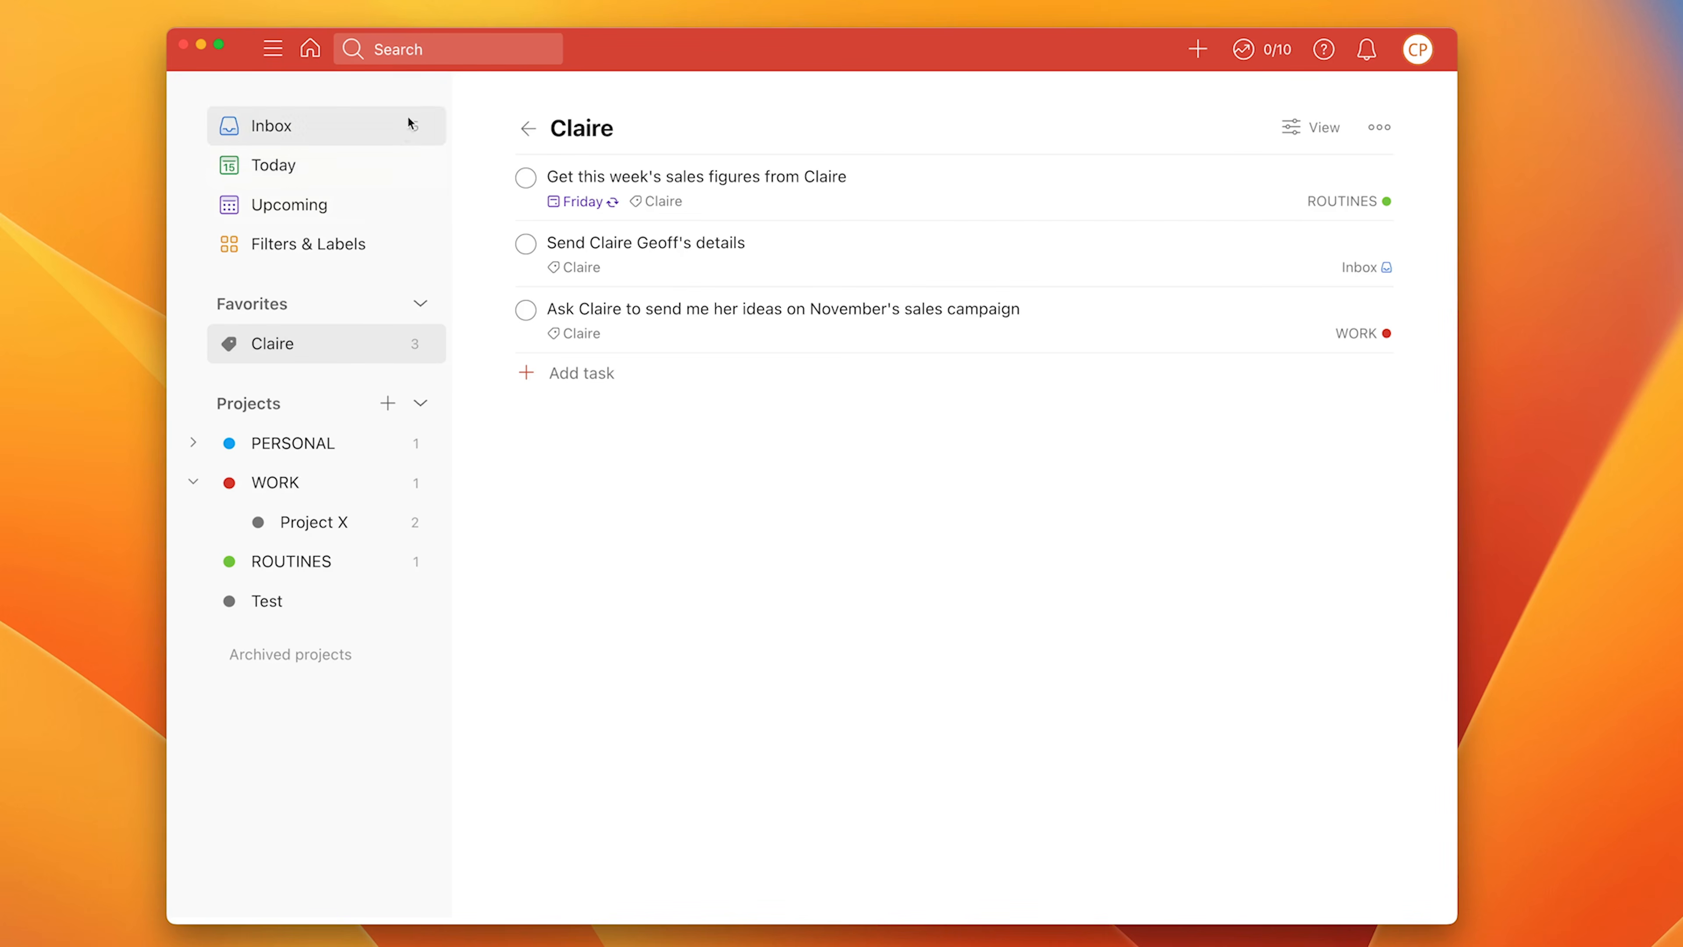
Search for "car" to view the tasks labelled Car, and return to the filters and labels overview
click(446, 52)
click(444, 58)
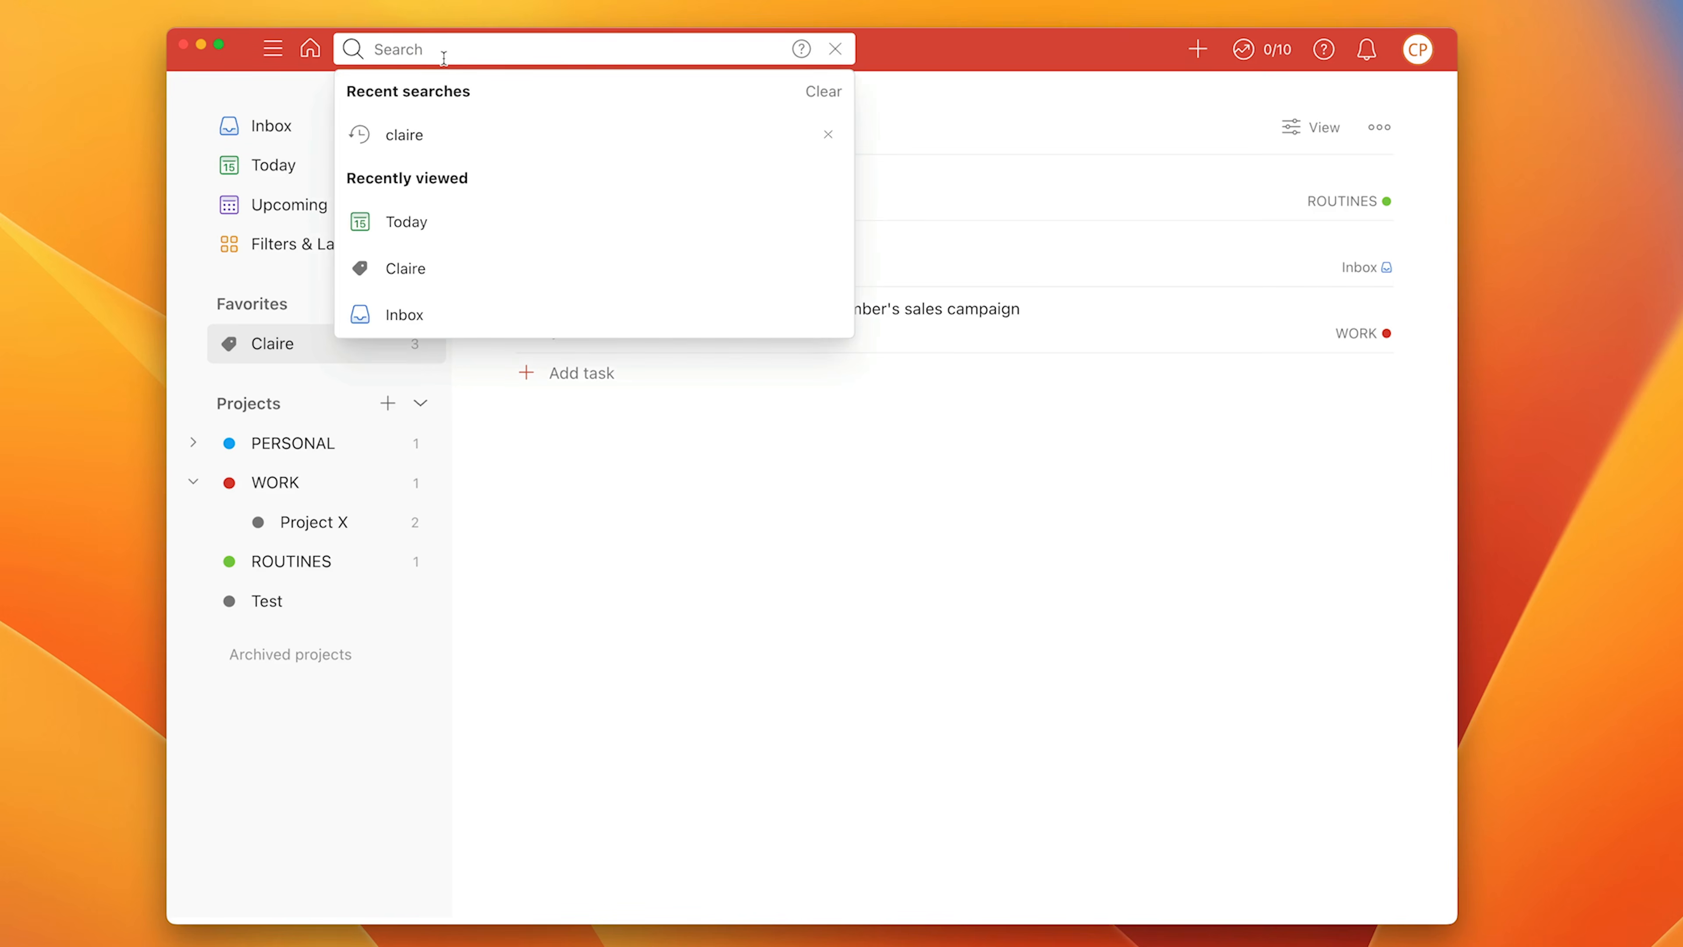
text(car)
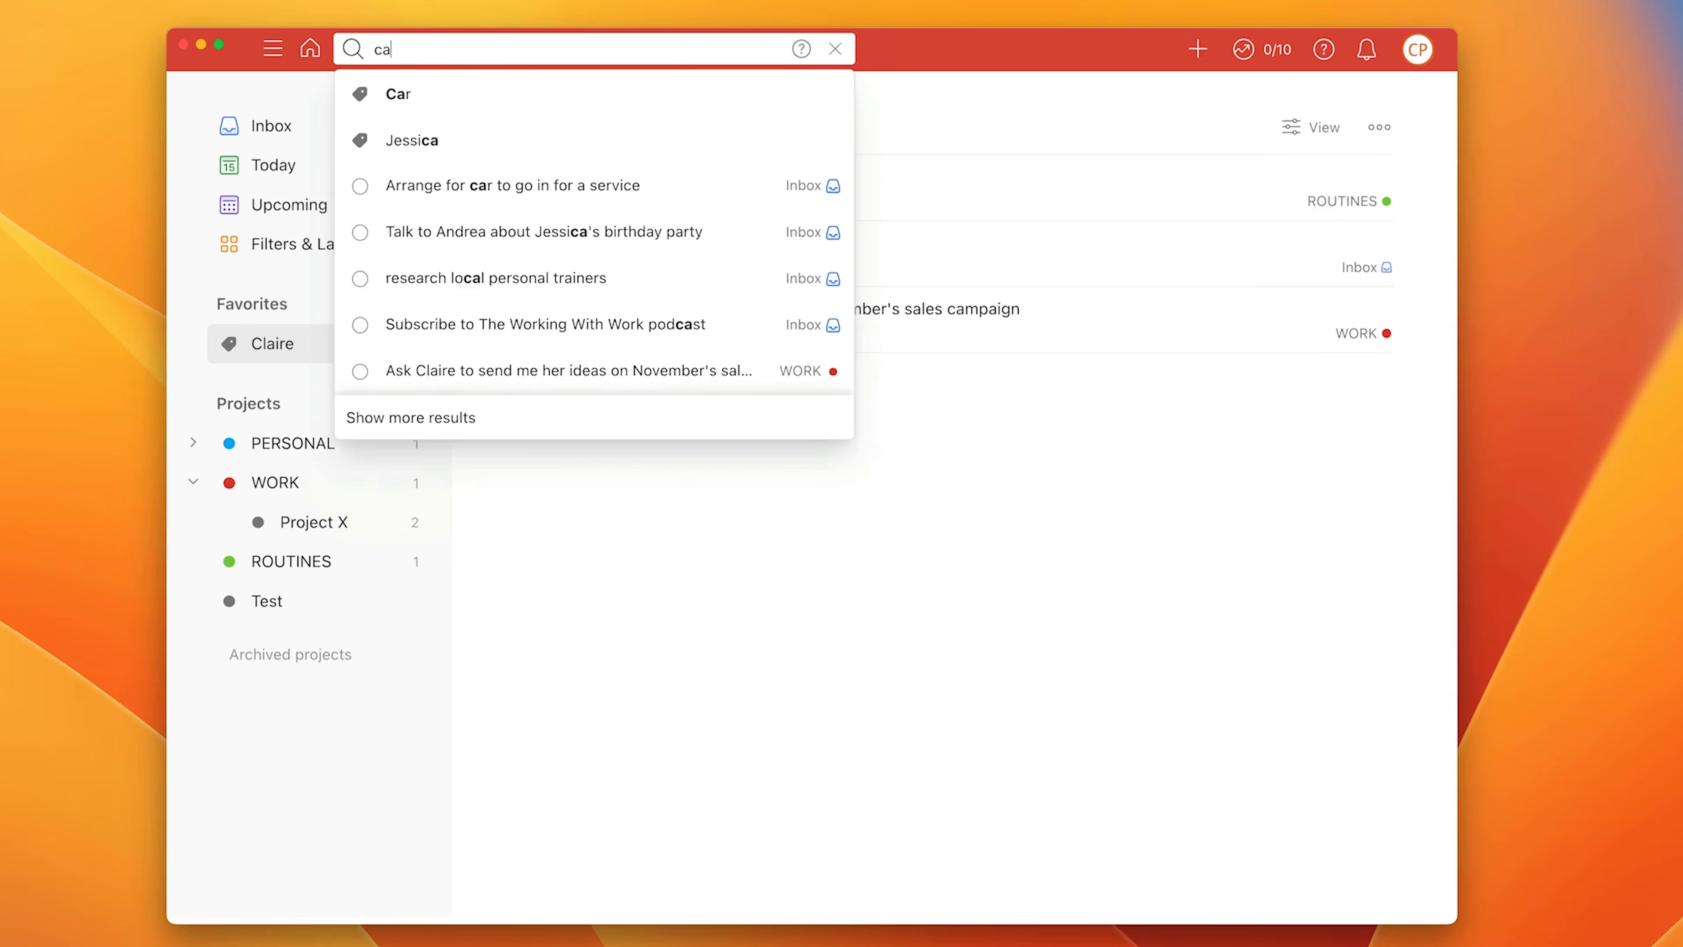
click(388, 98)
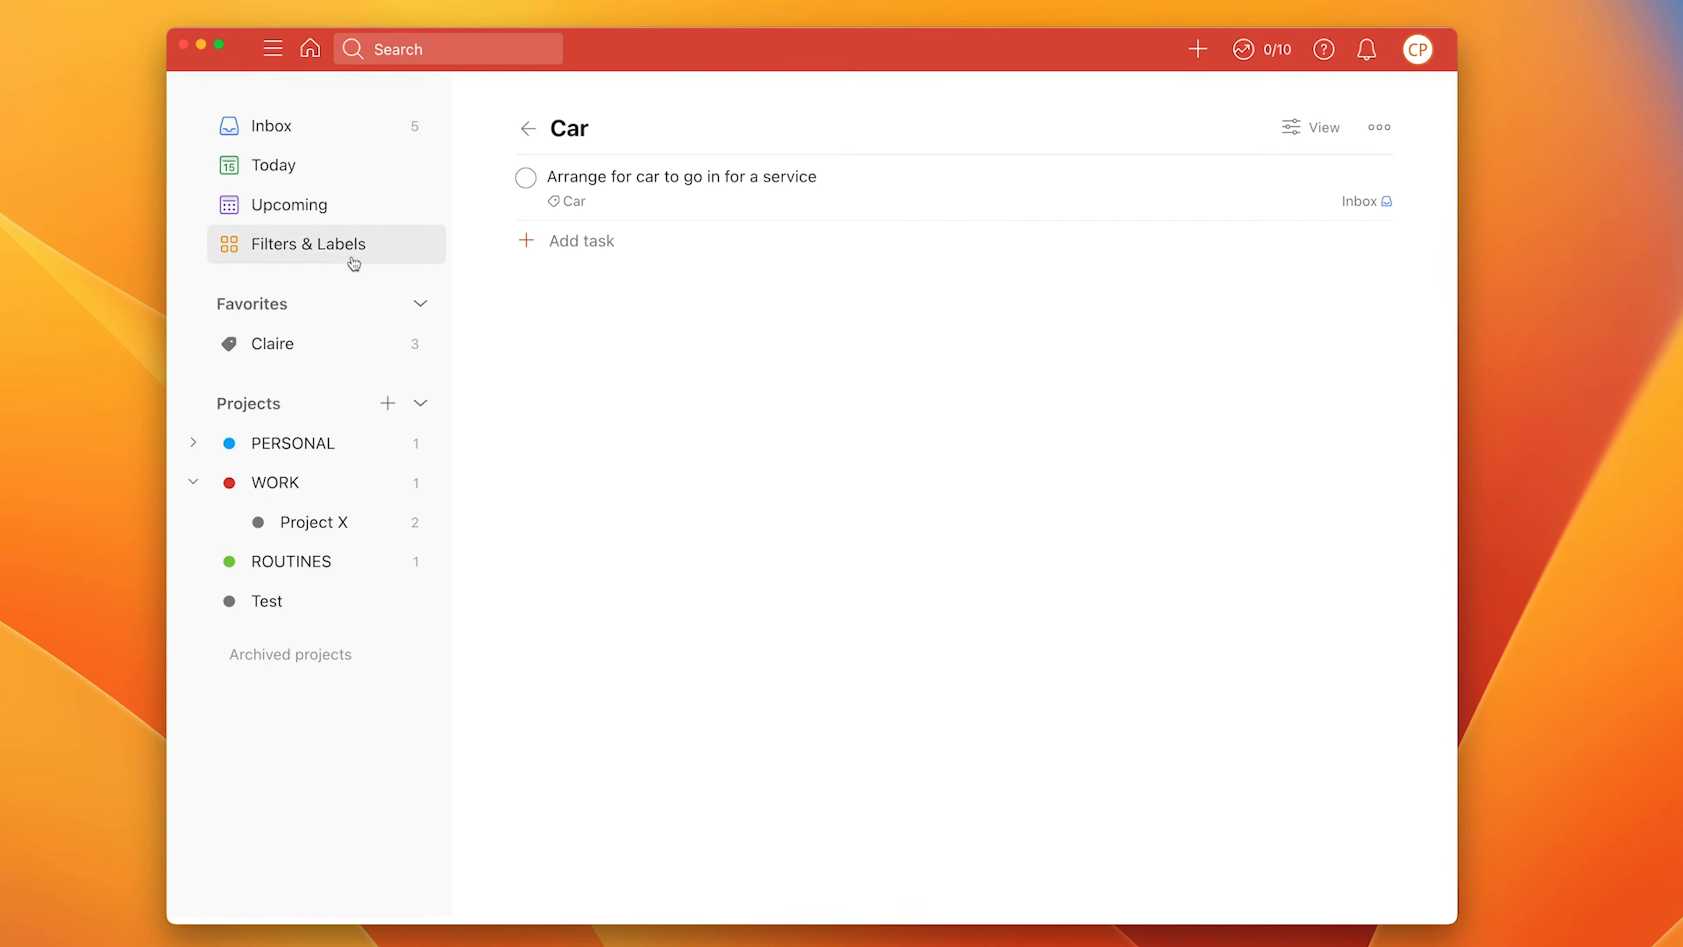
click(317, 253)
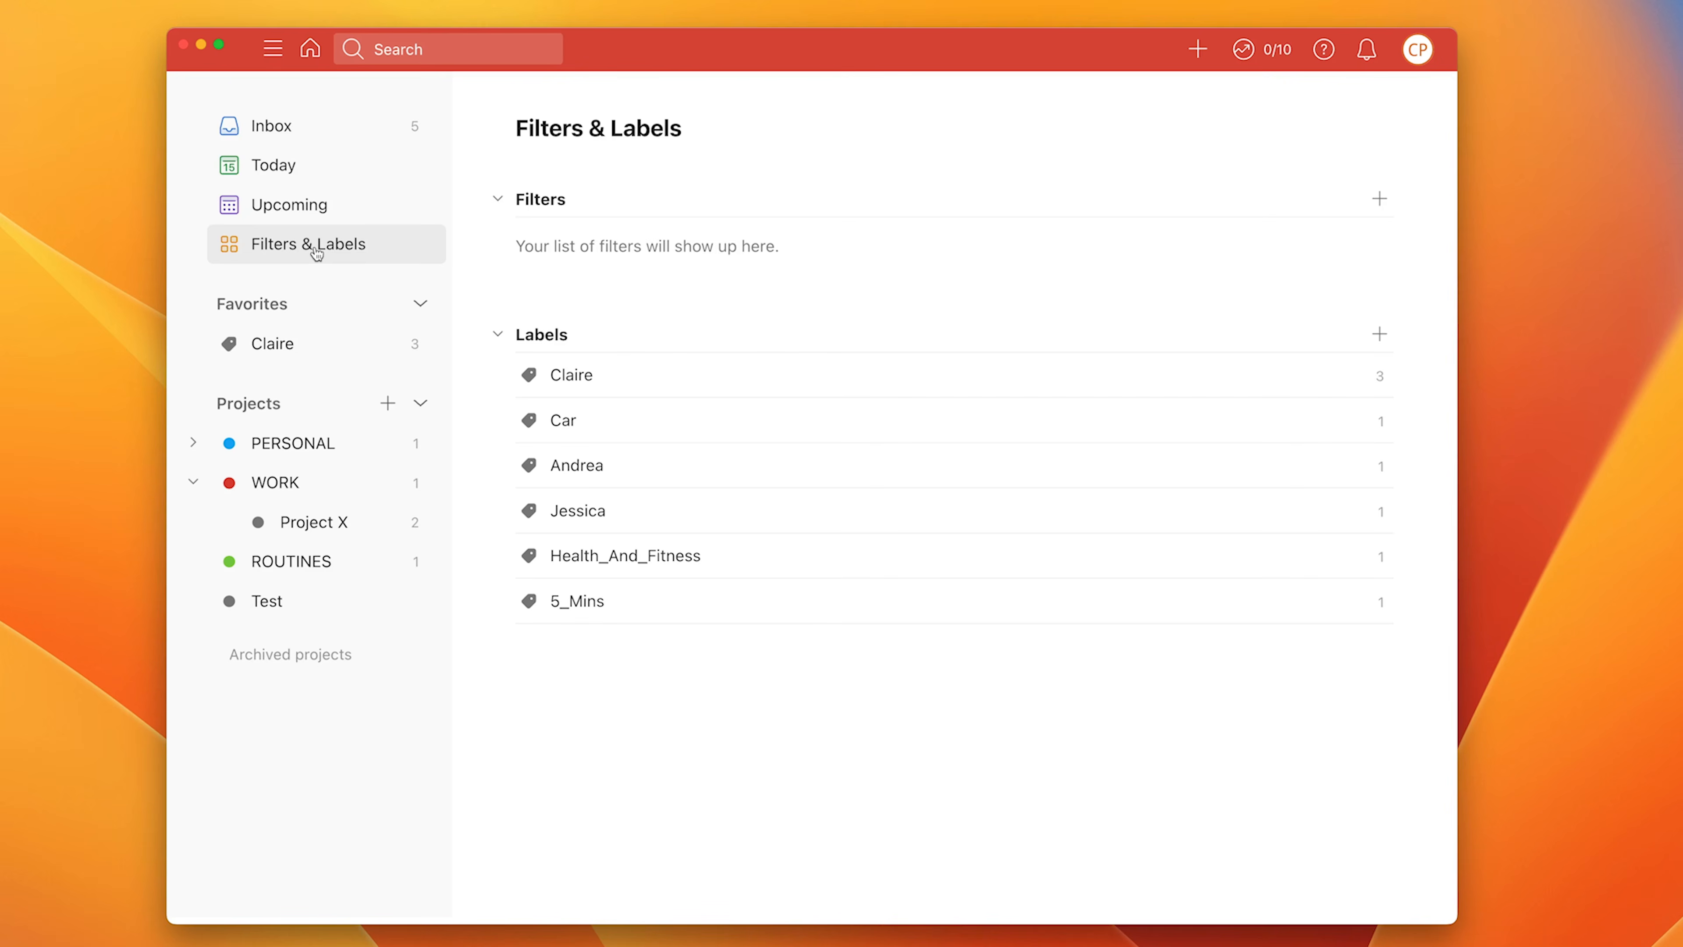
Add the existing label 5_Mins to the Inbox task "Arrange for car to go in for a service" and save it
click(291, 144)
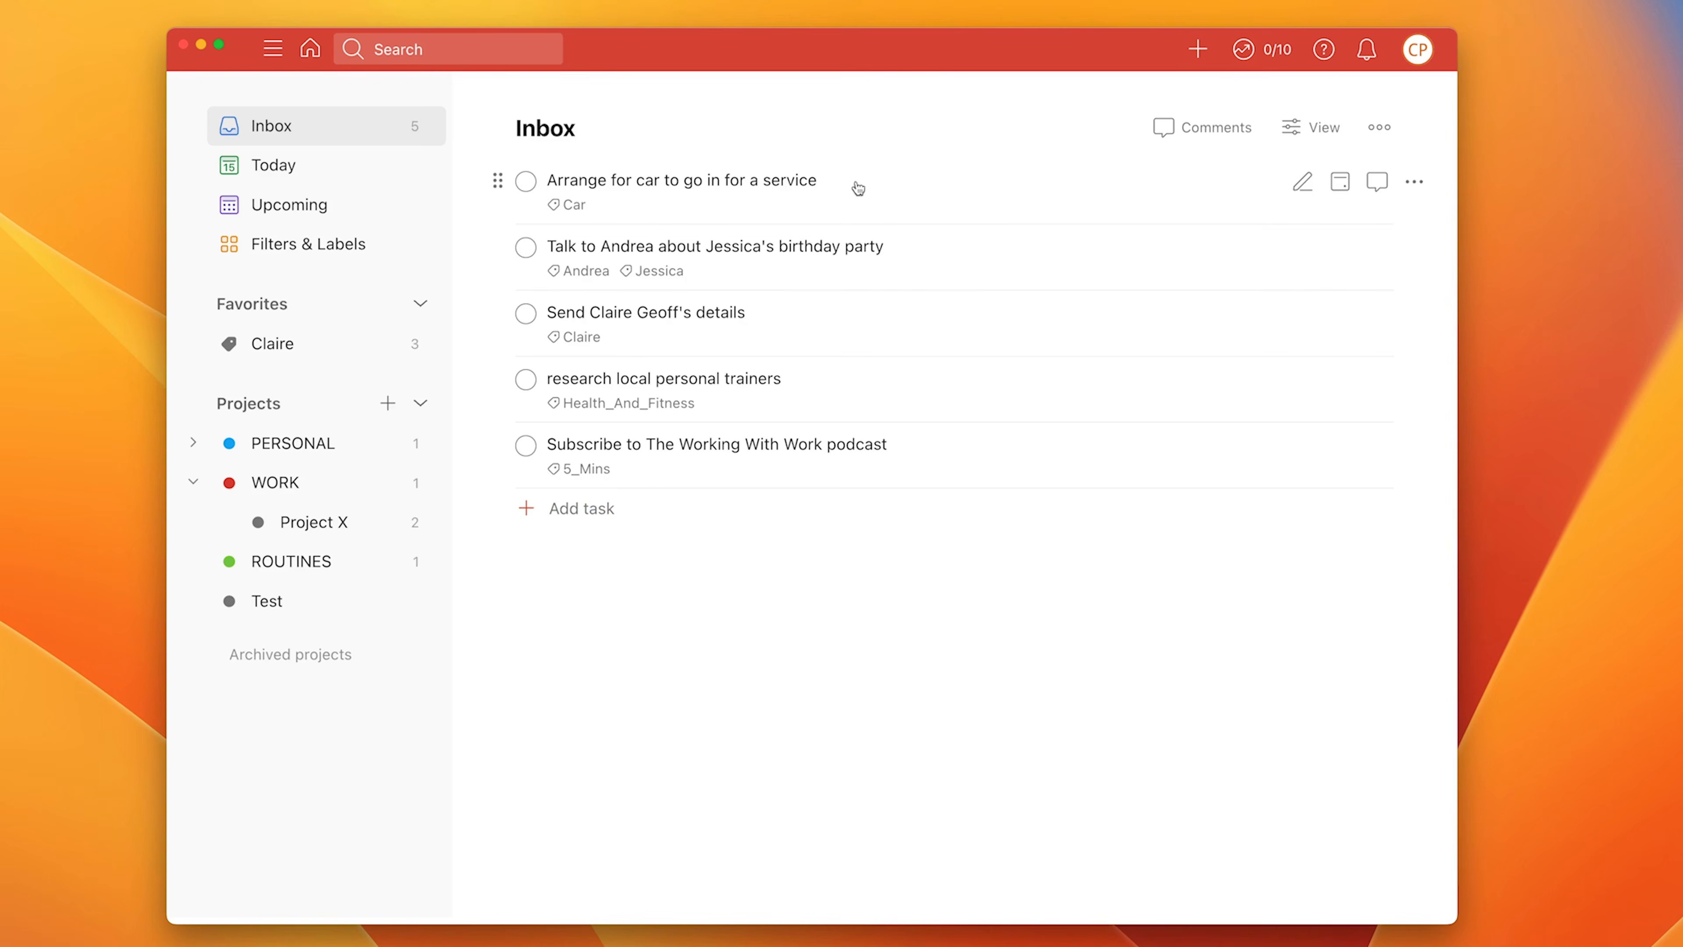
click(1302, 181)
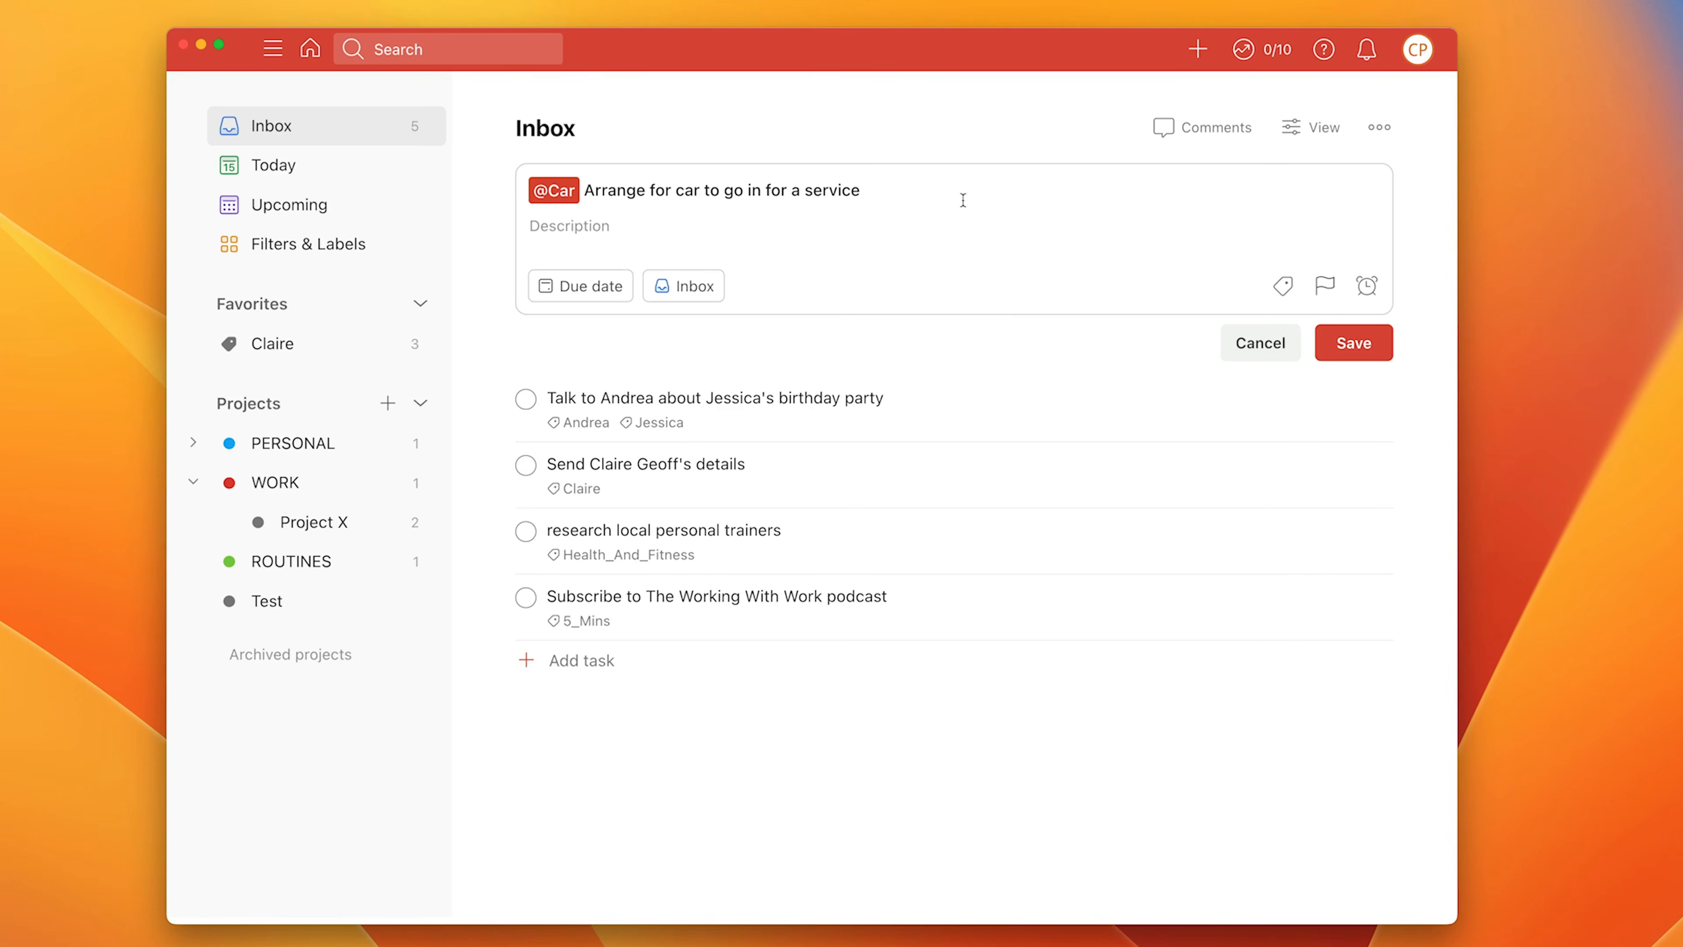
text(@)
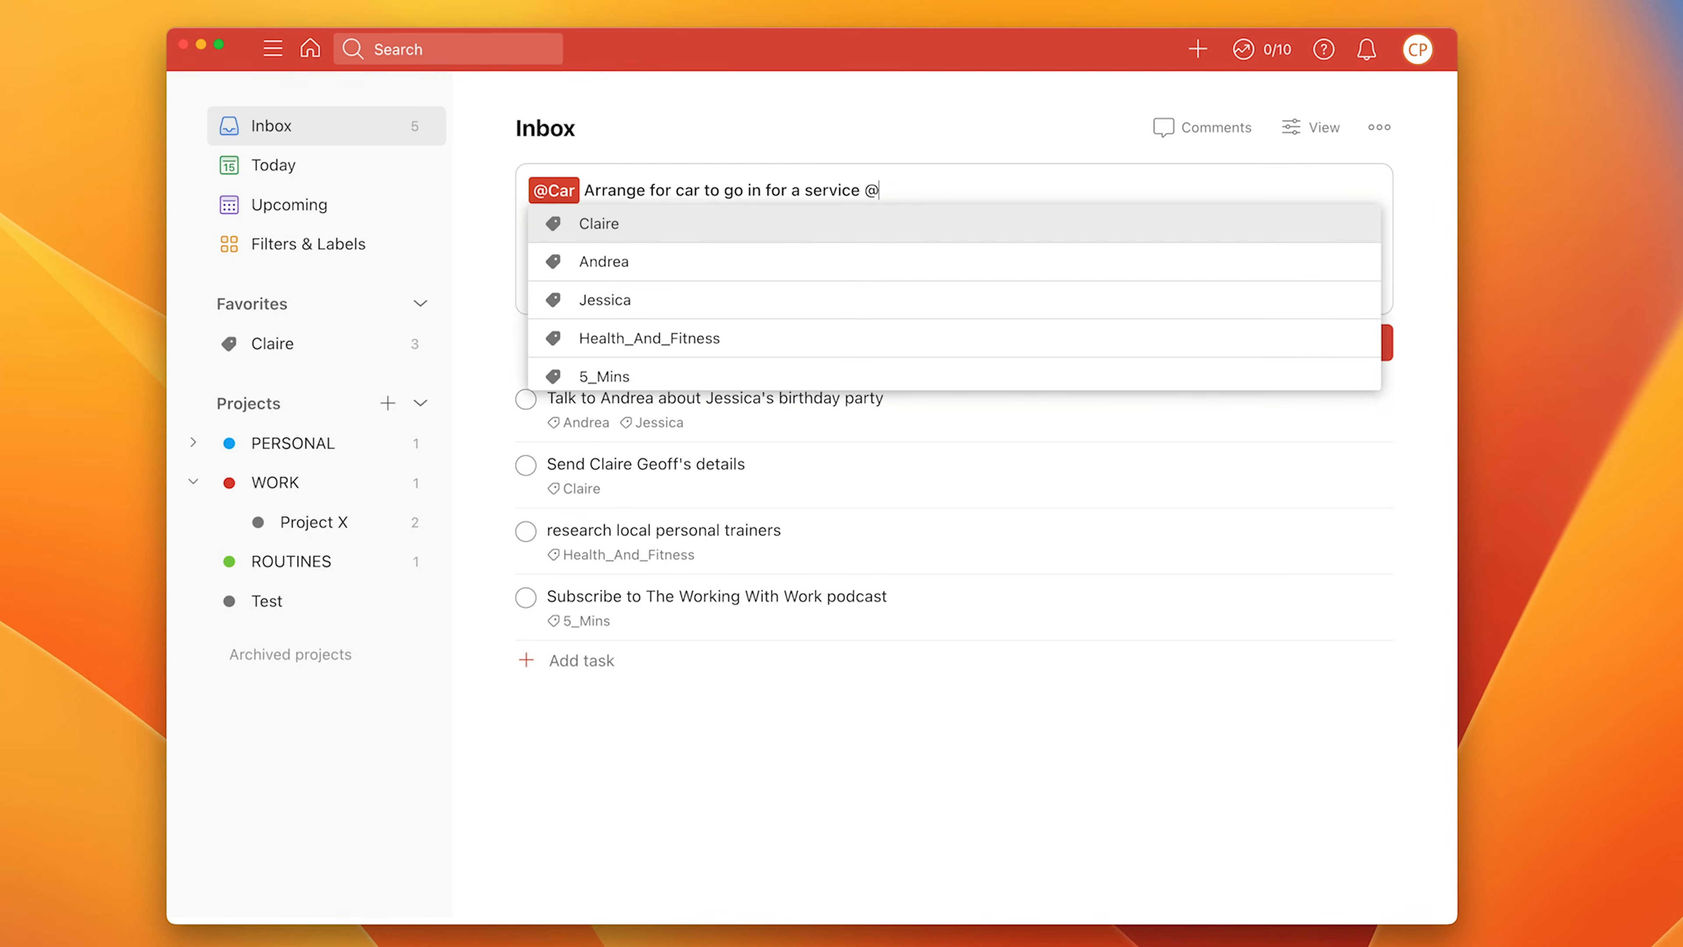
text(5)
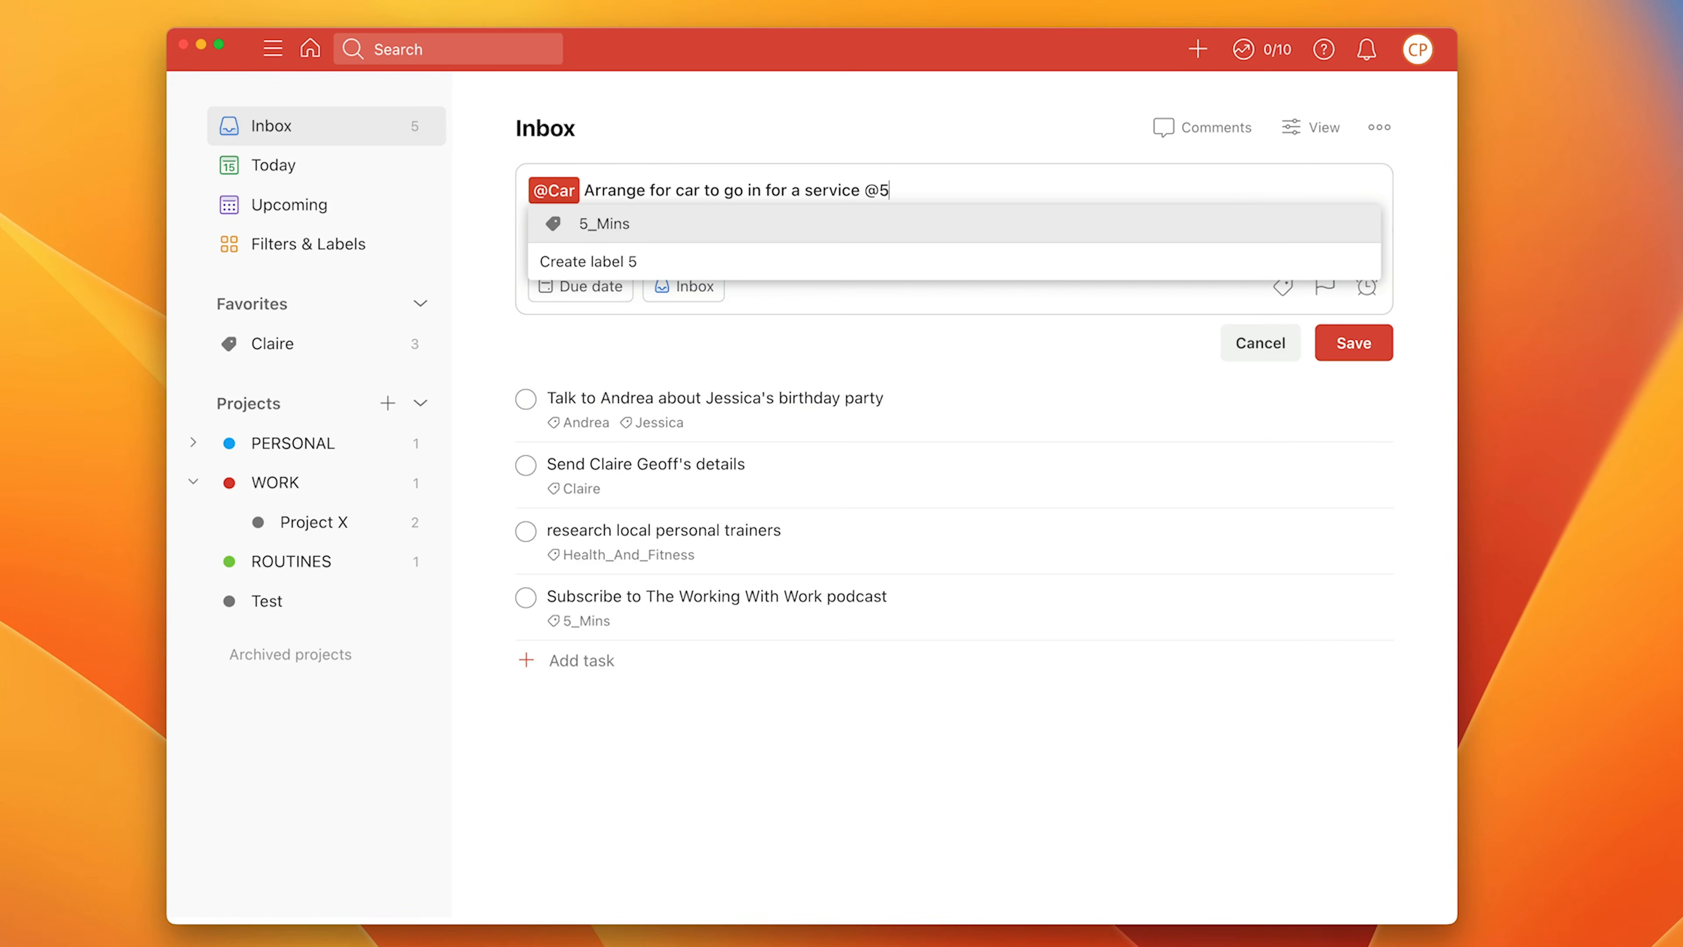
key(Return)
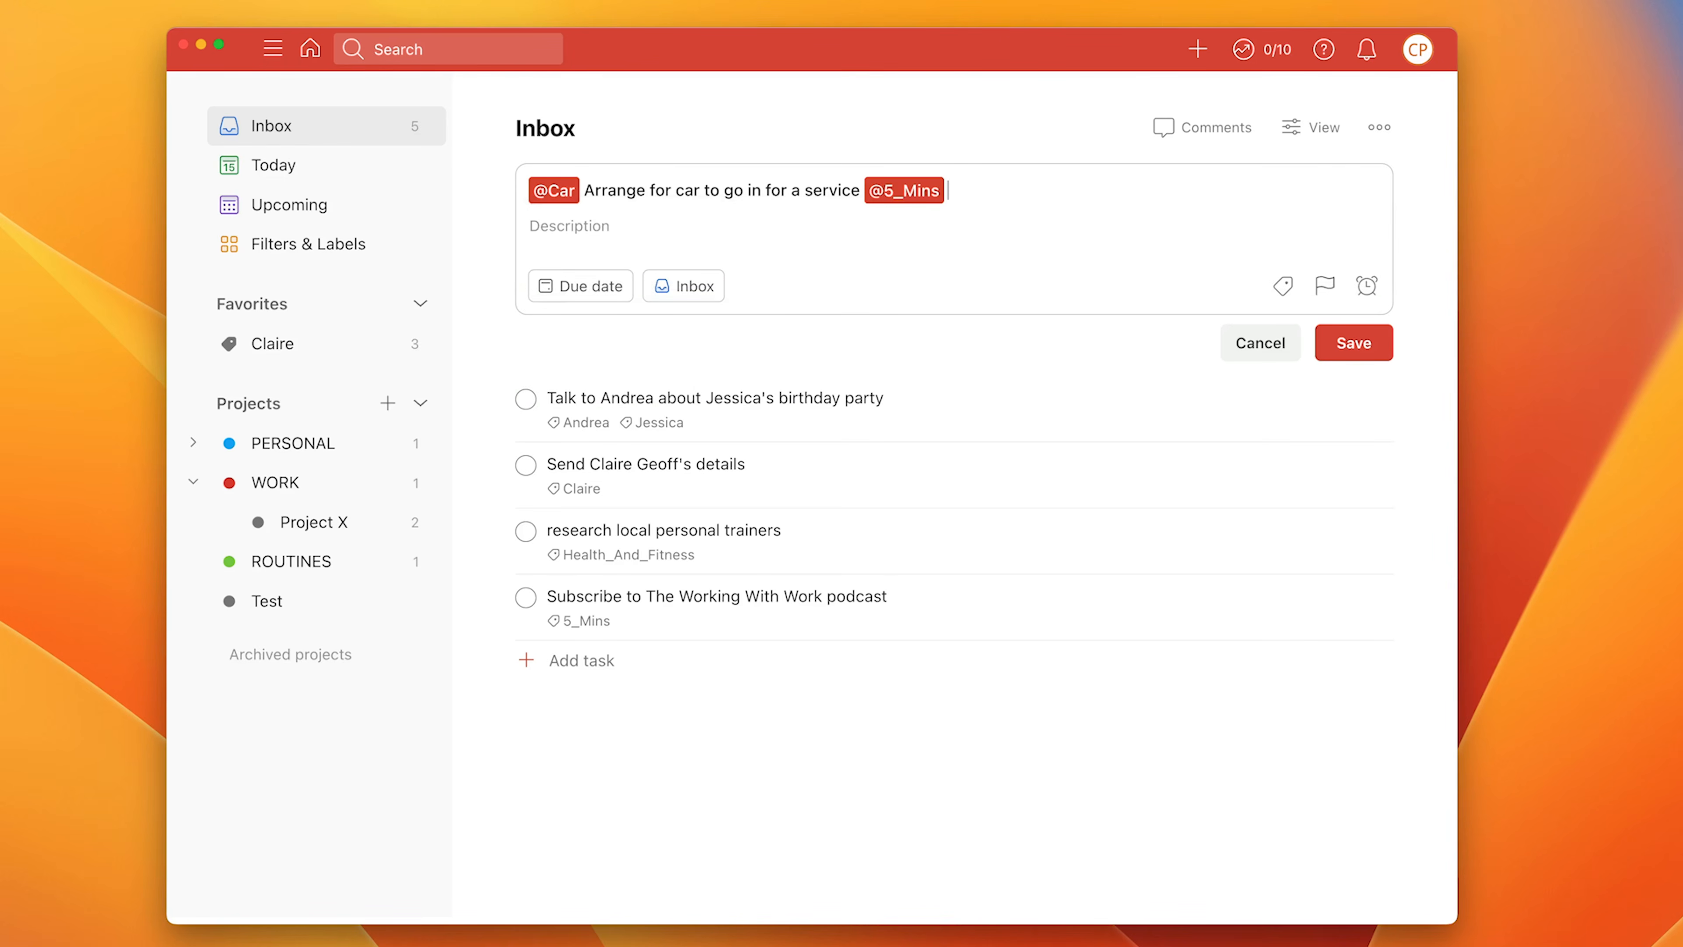
click(1357, 345)
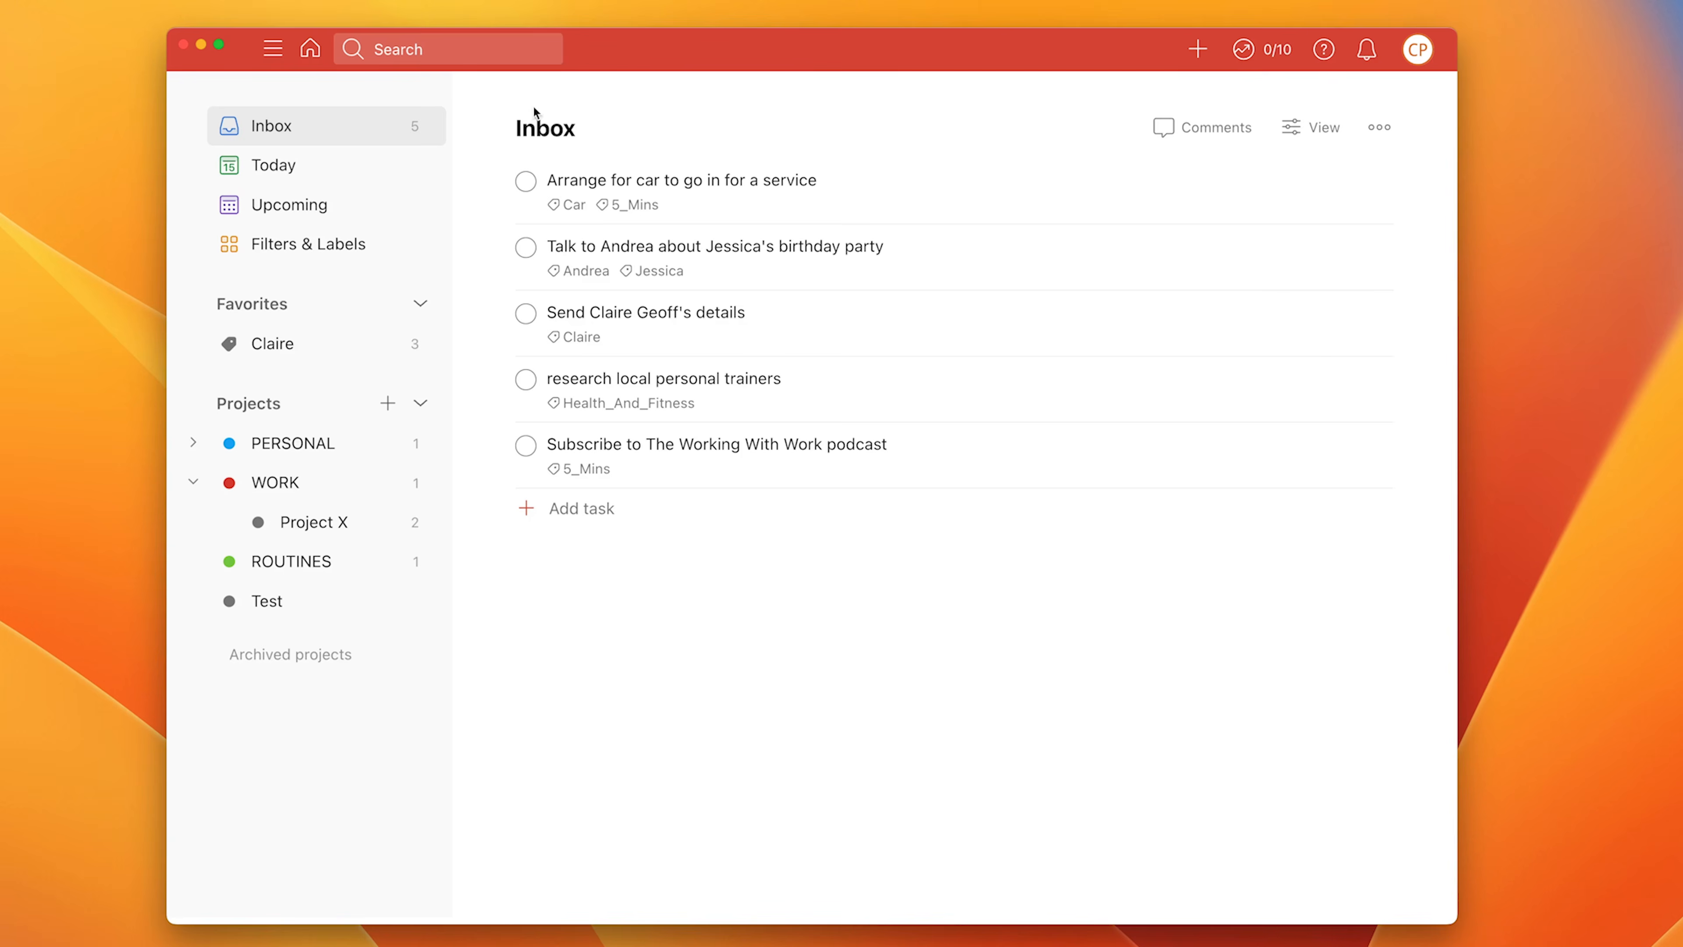
Search for "5" to view the tasks labelled 5_Mins, and open the favorite label's task list
click(432, 49)
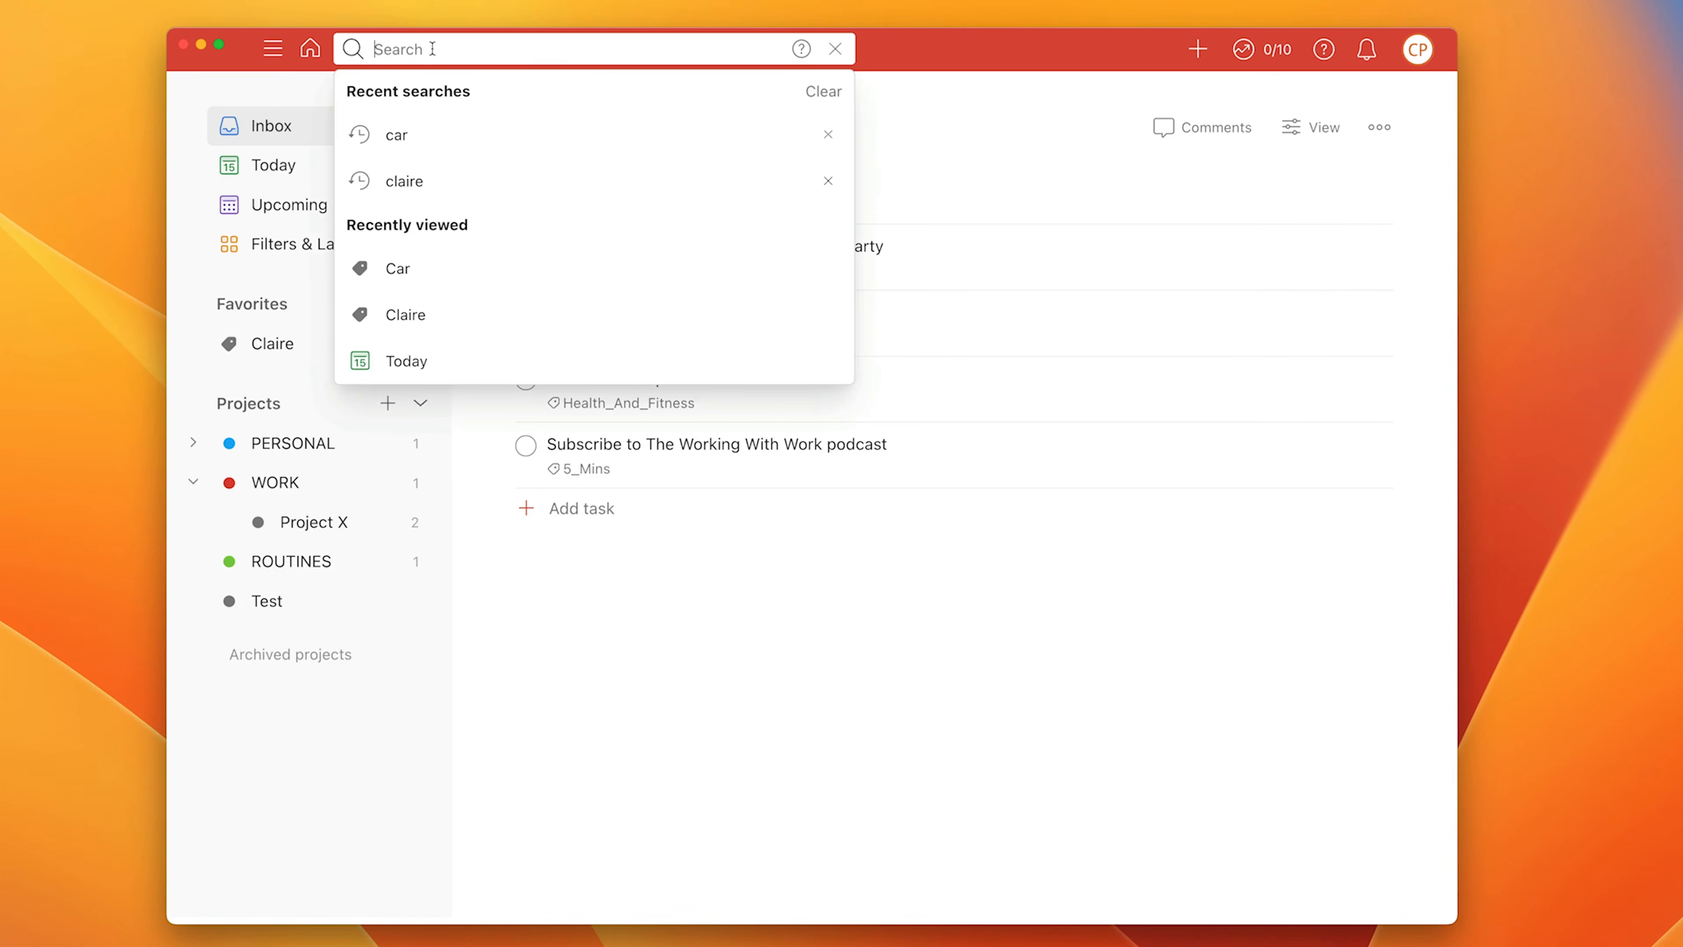
text(5)
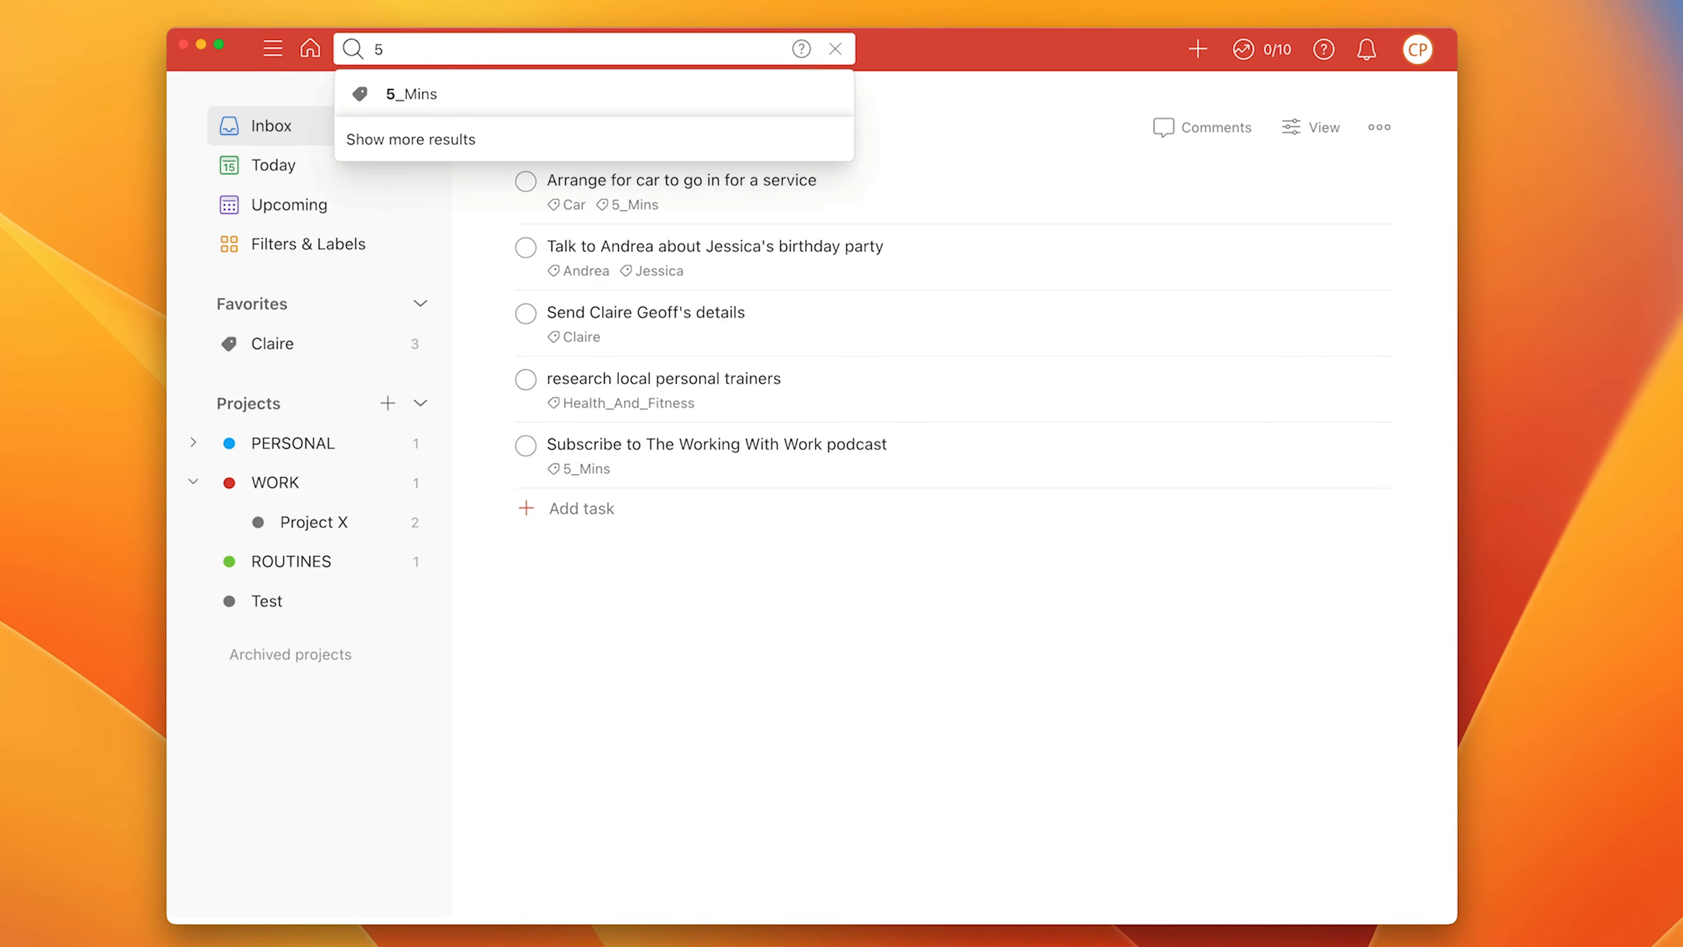
key(Return)
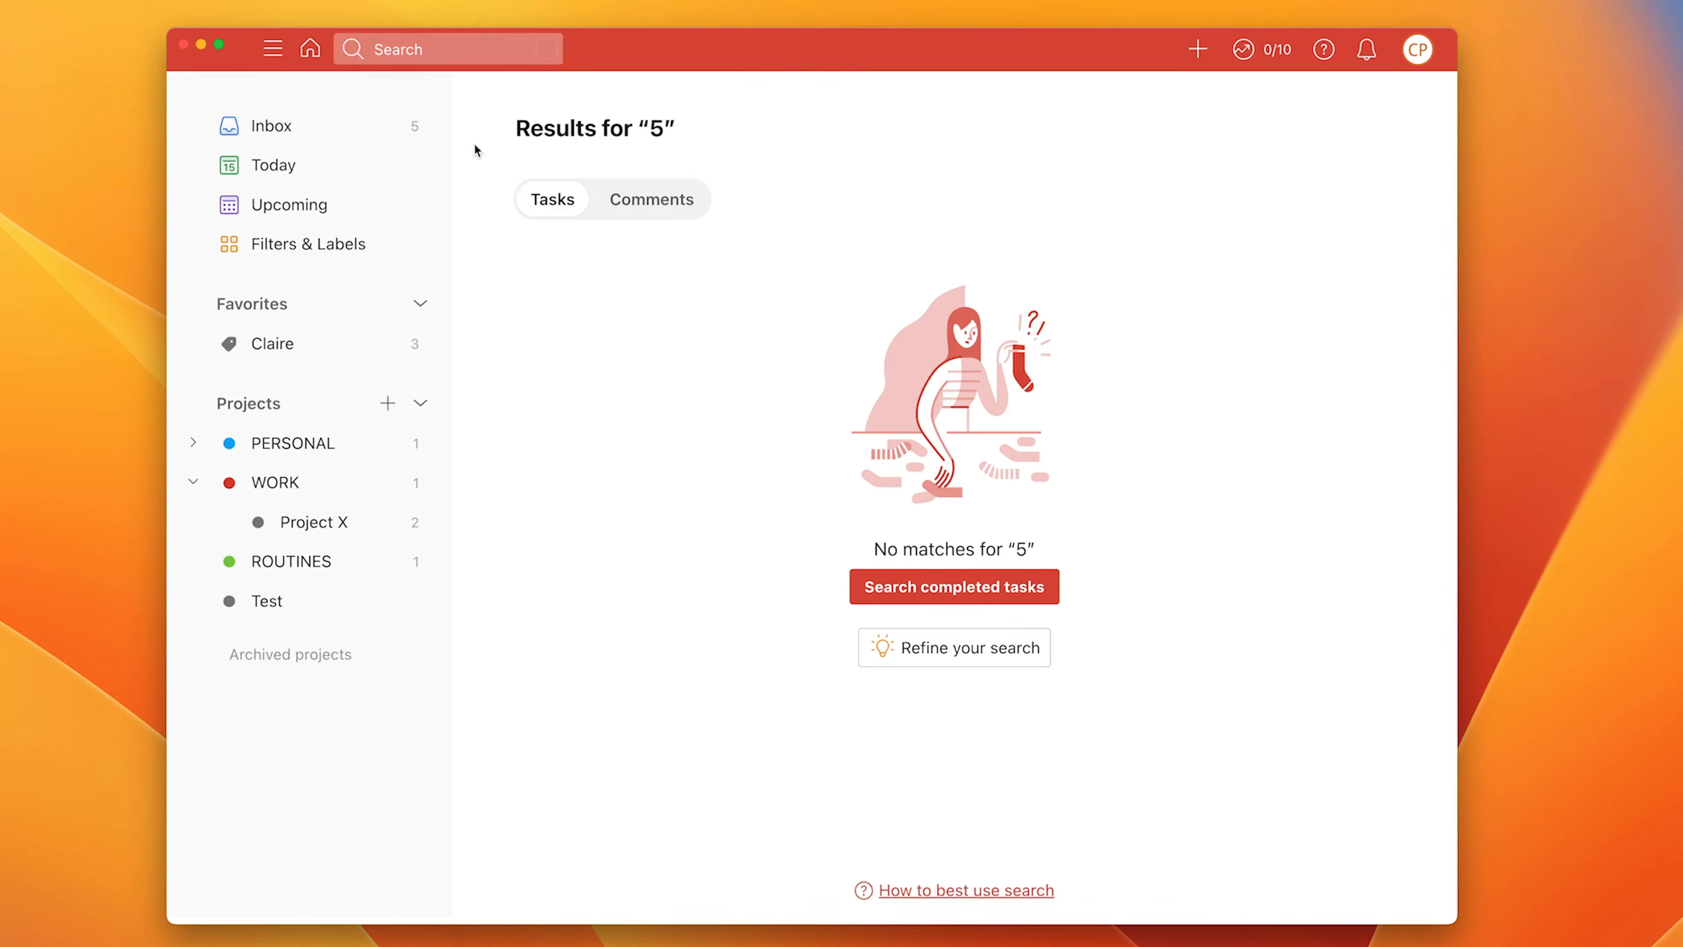
click(493, 44)
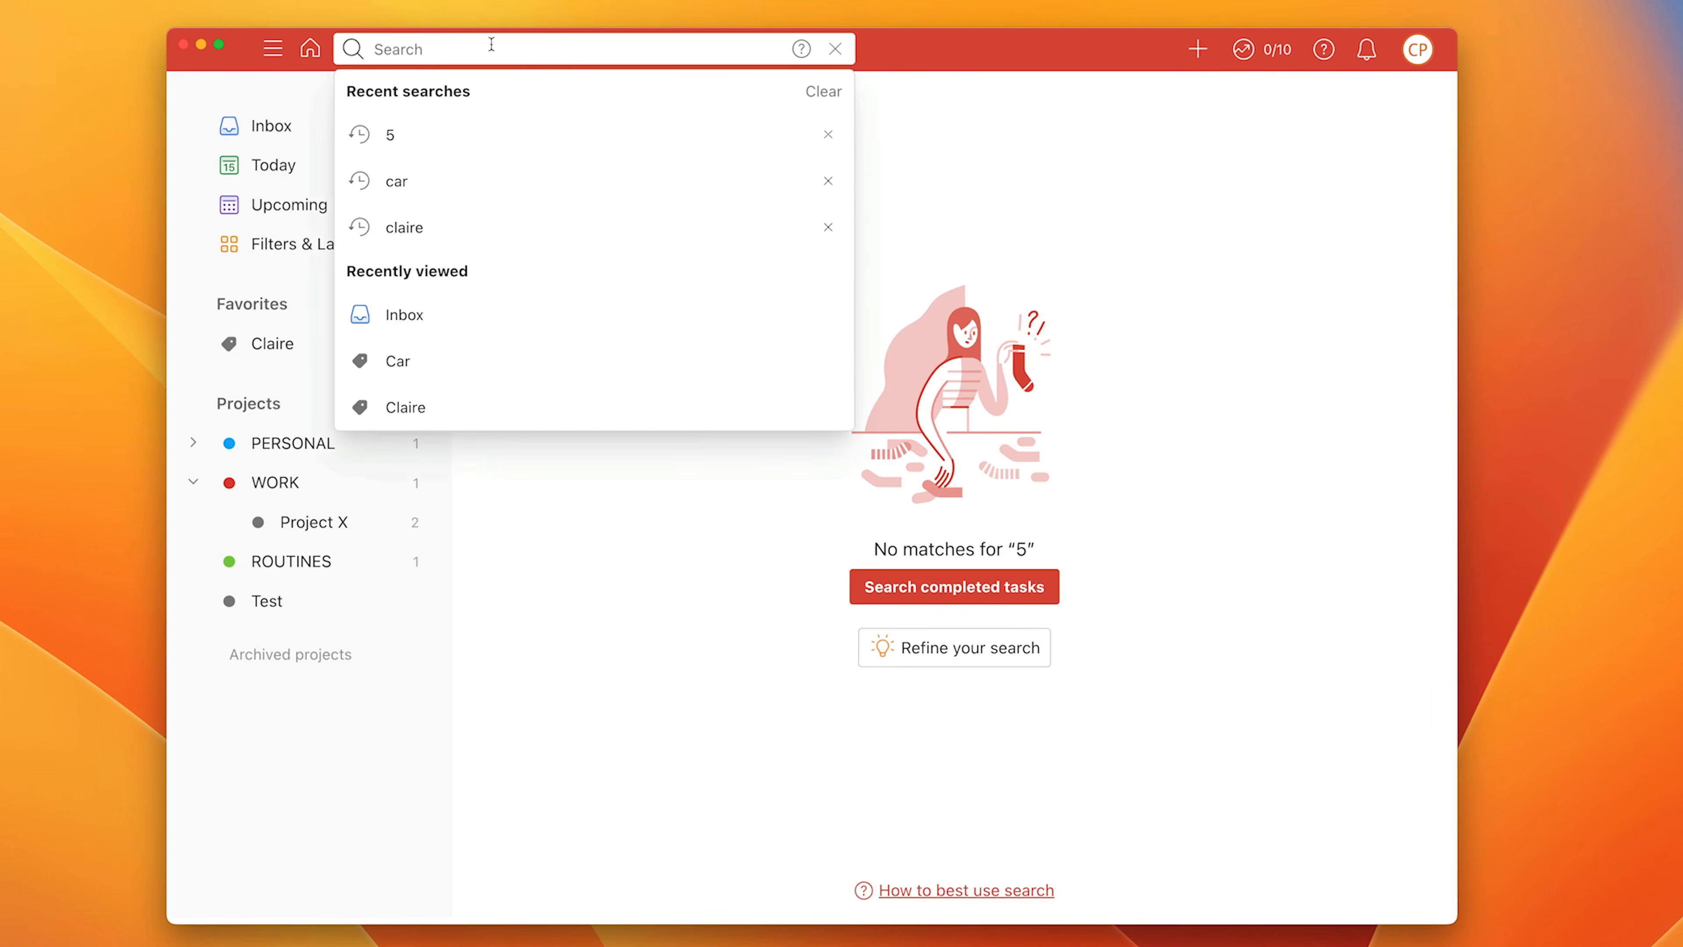
text(5)
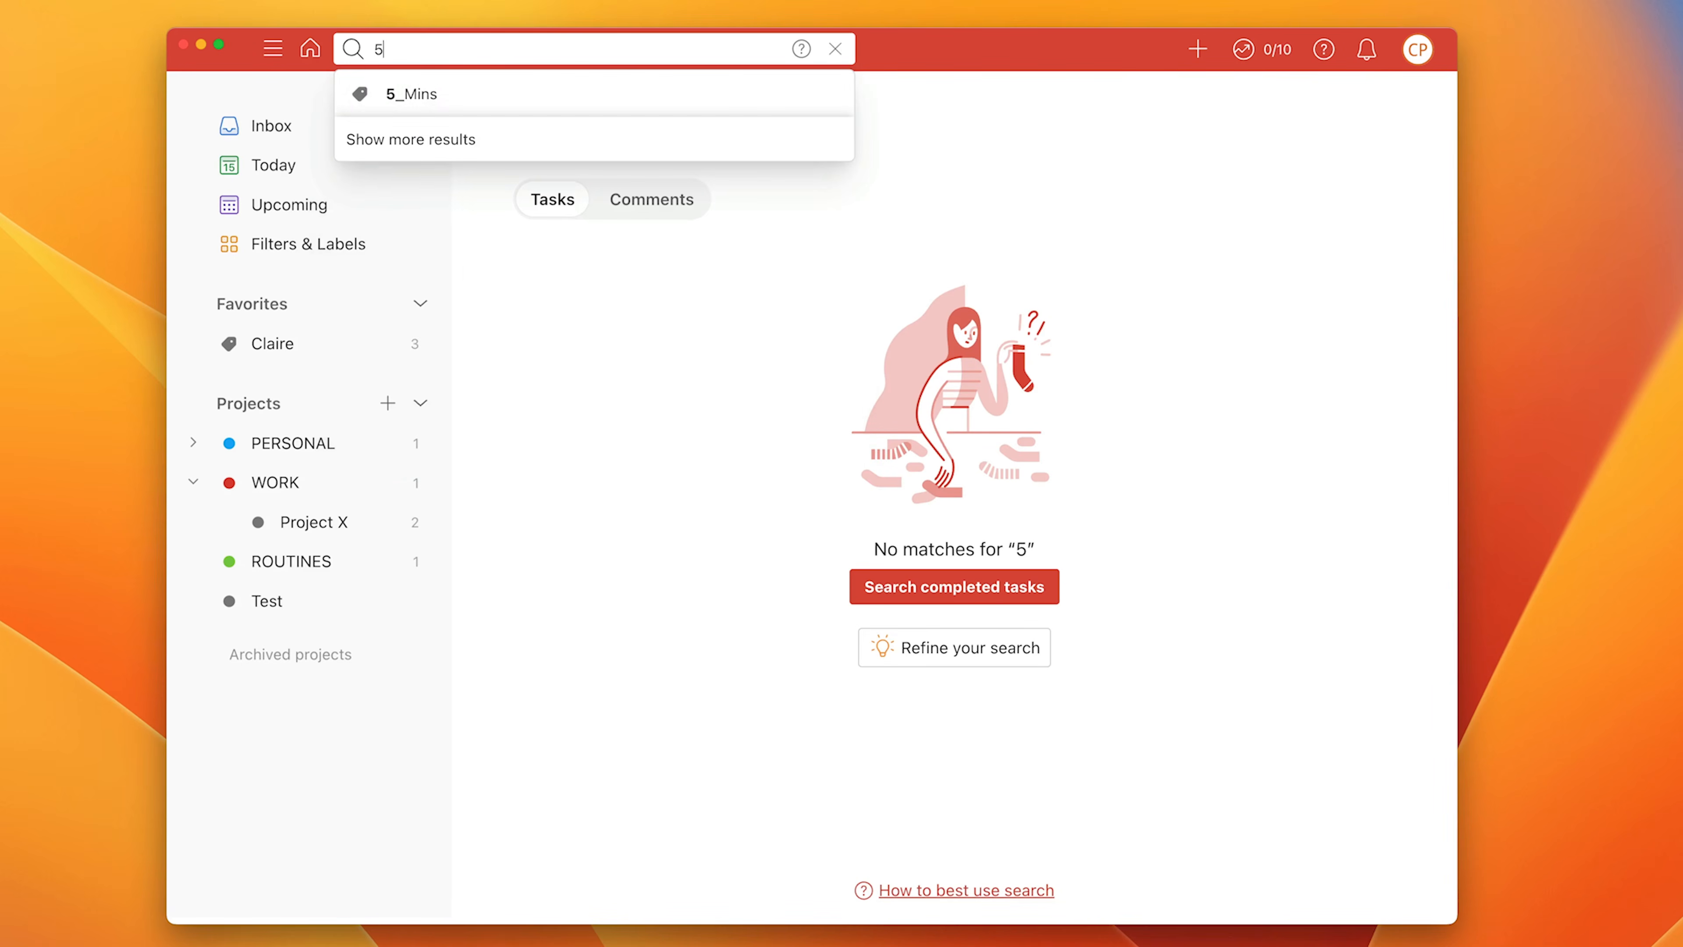
click(433, 93)
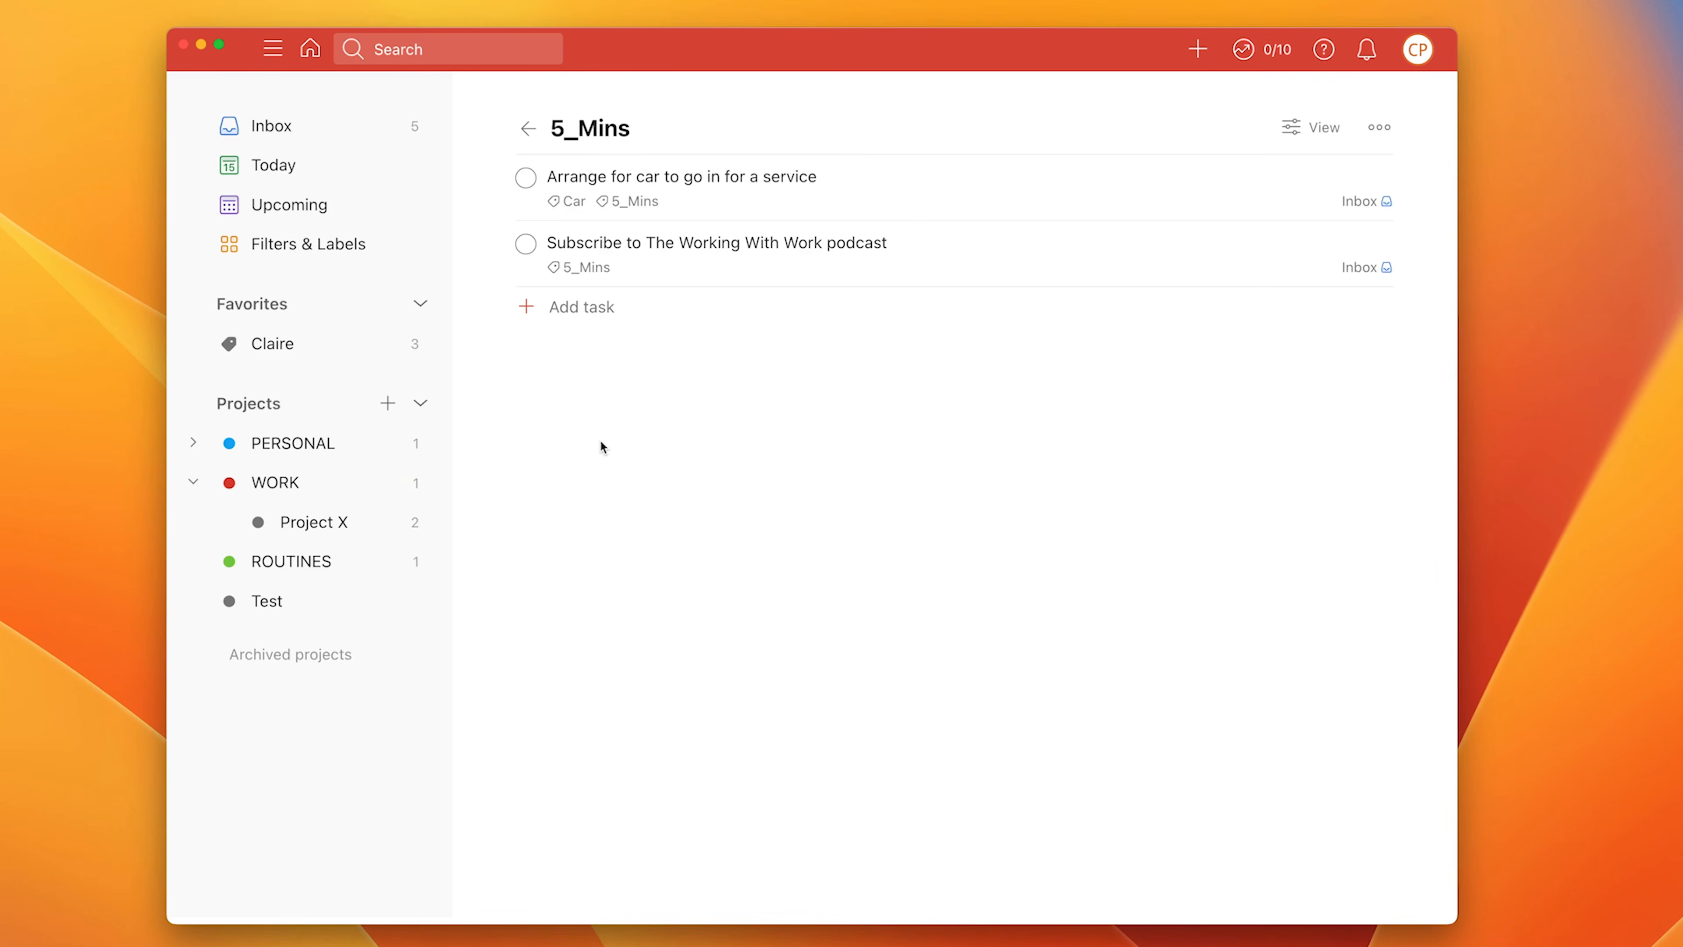
click(277, 358)
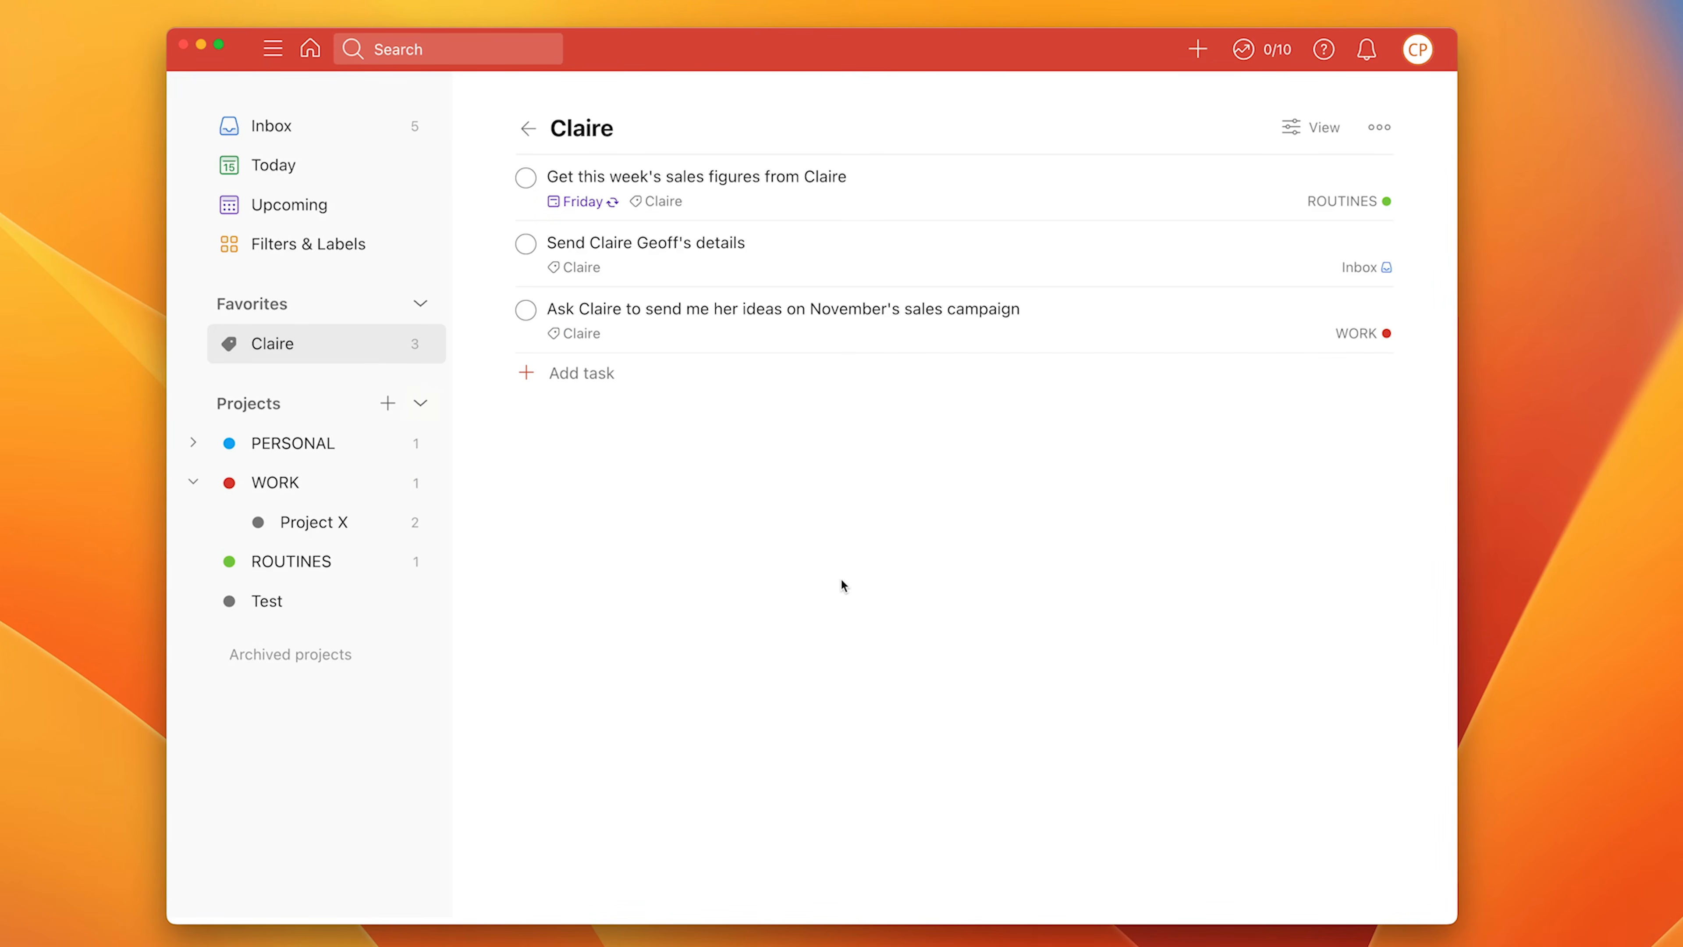
Change the color of the favorite label at the start of the labels list to Lavender and save it
click(339, 245)
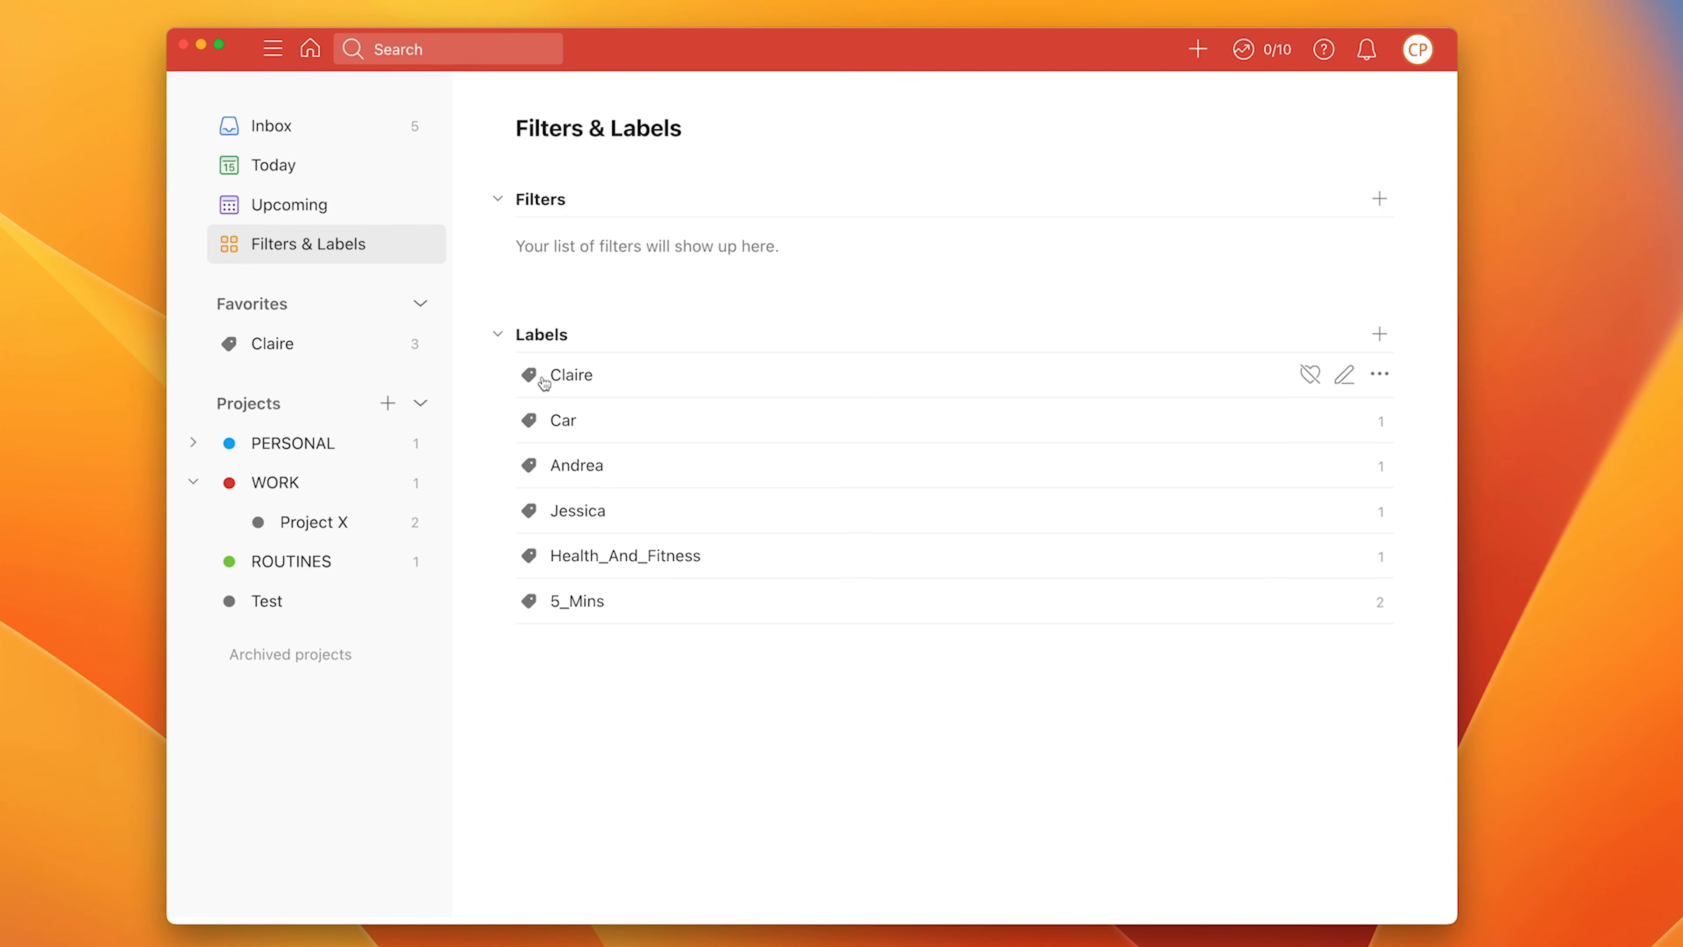
click(1343, 375)
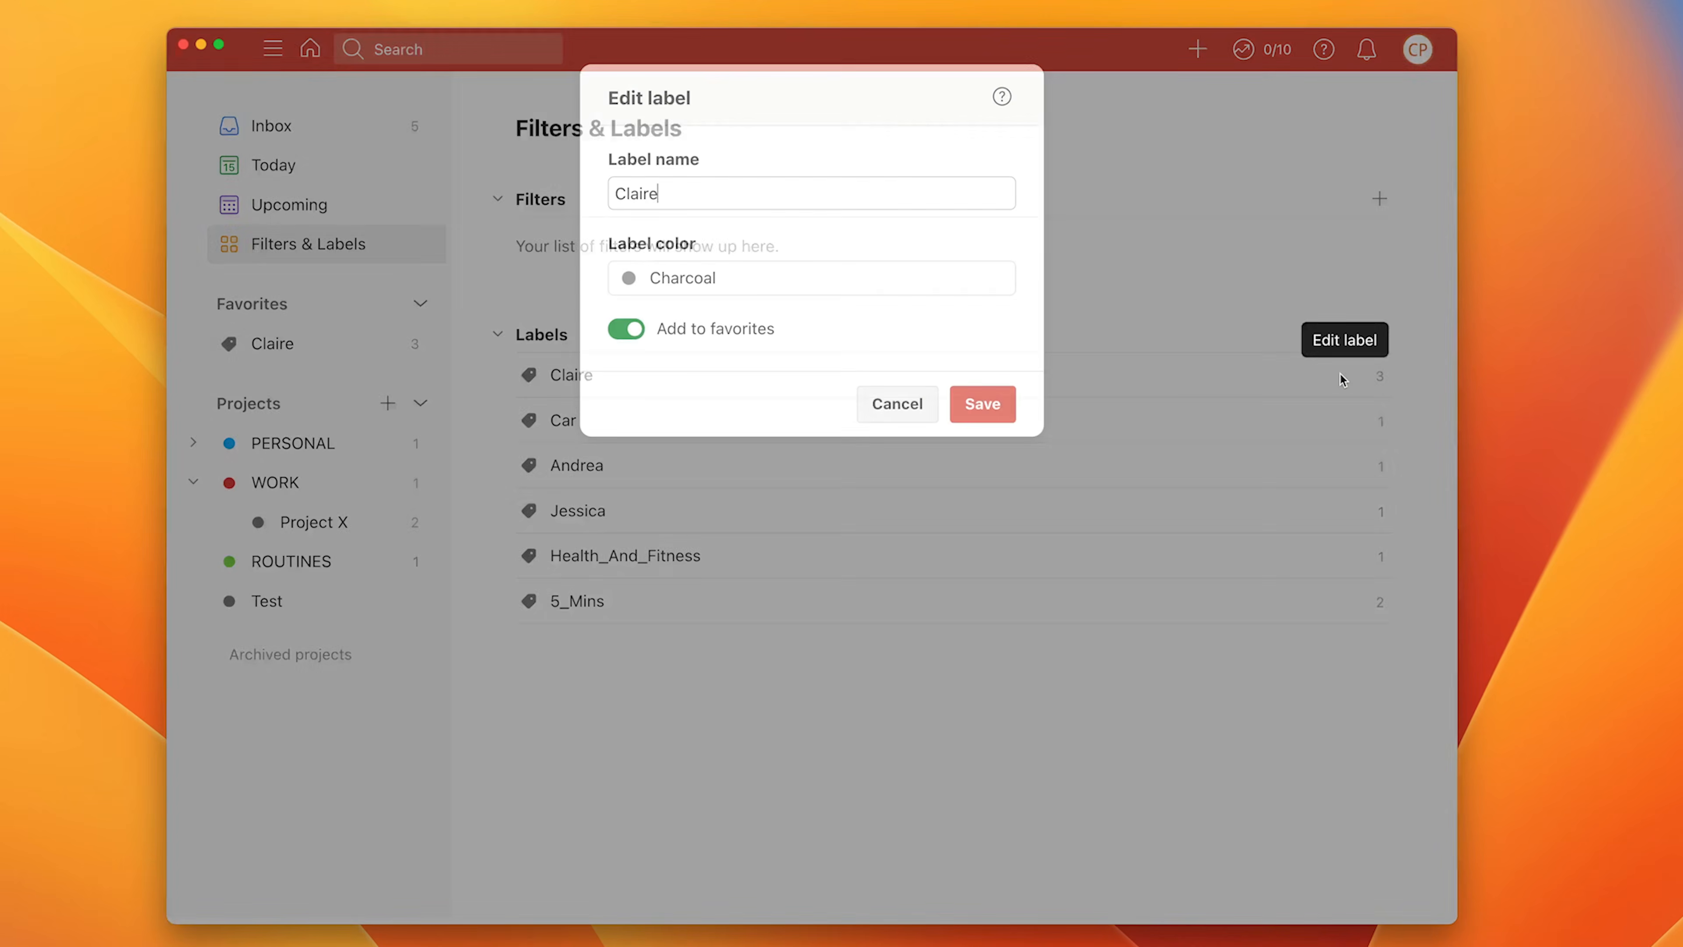
click(890, 404)
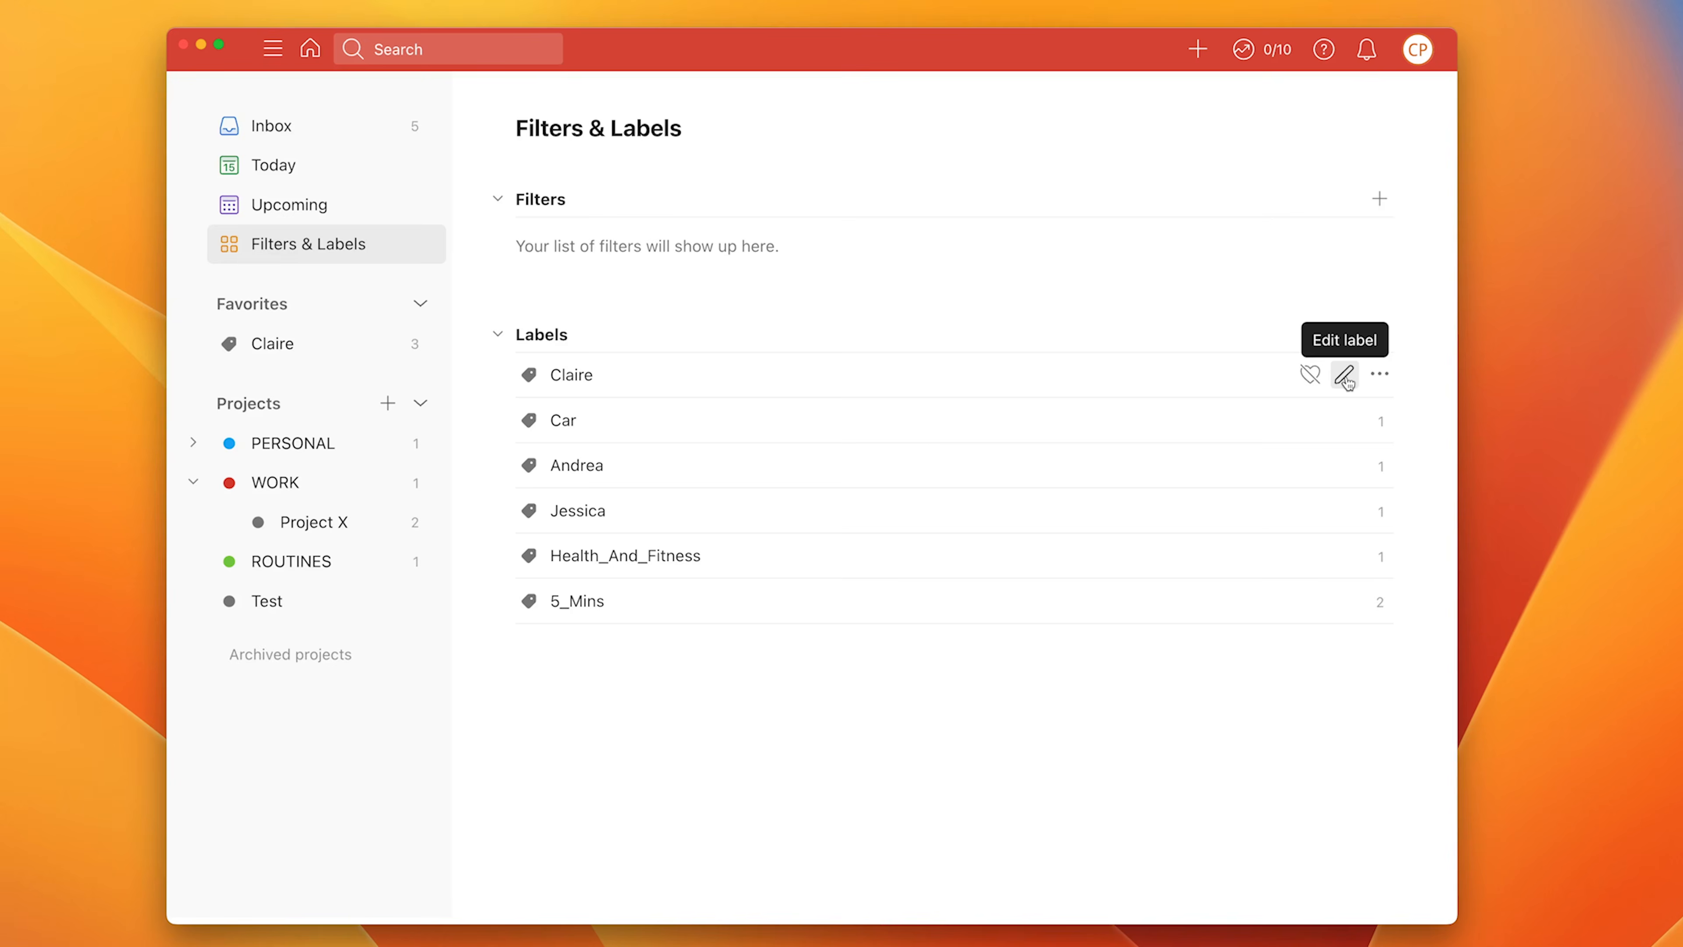
click(1345, 379)
click(815, 286)
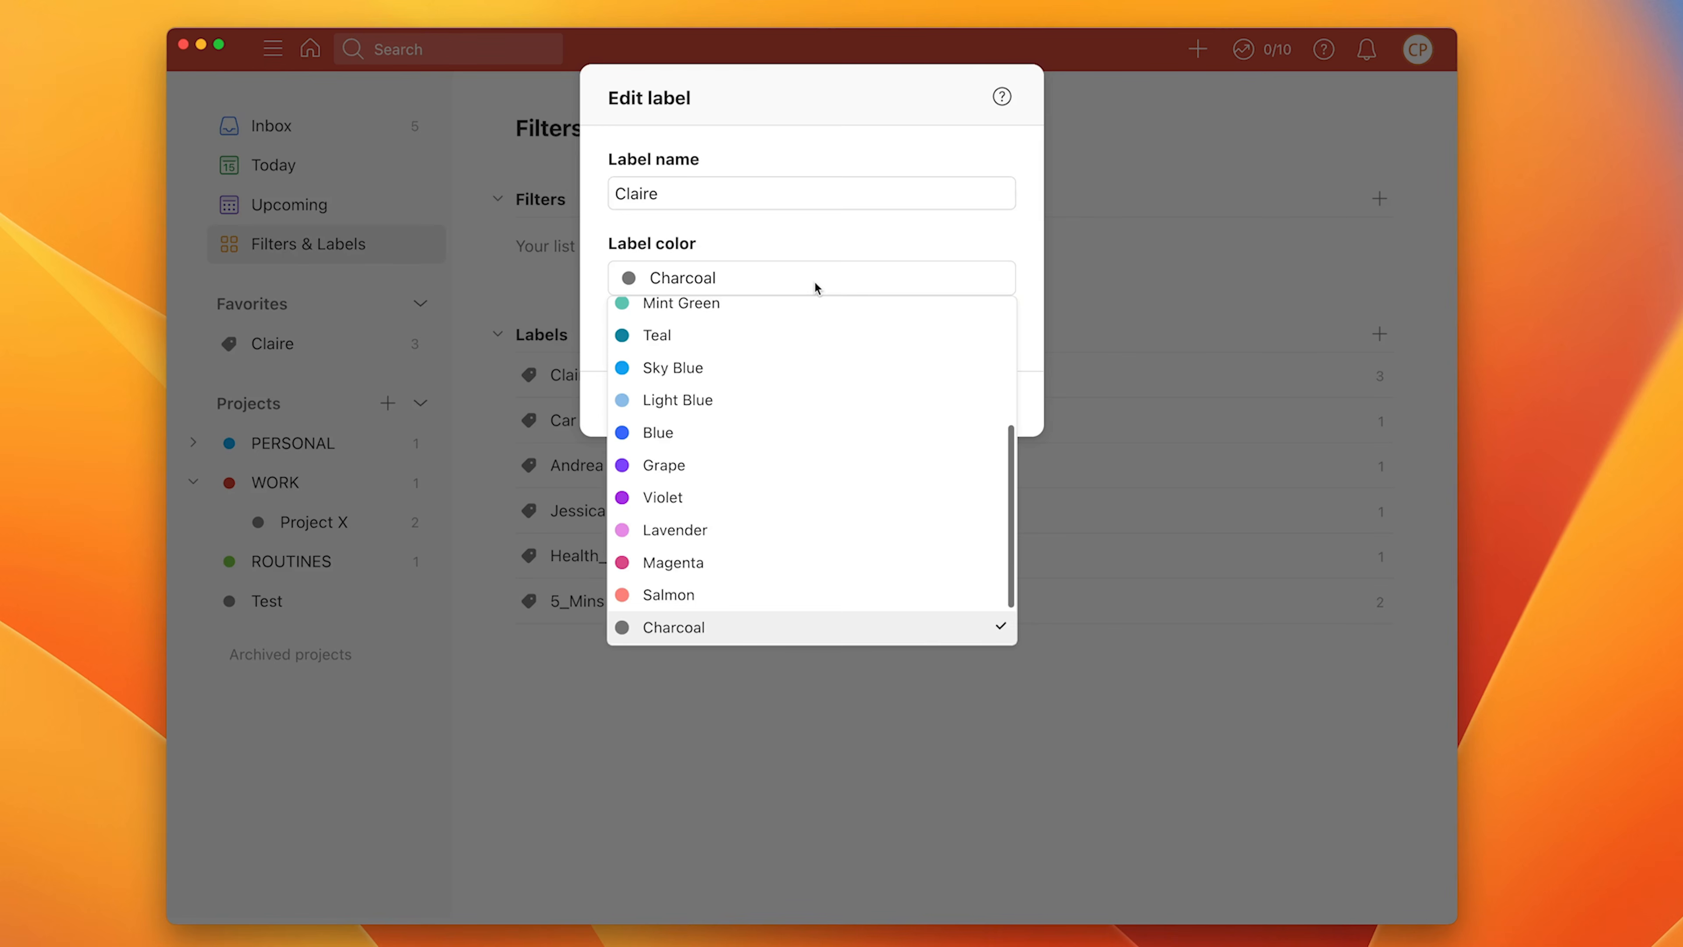
click(731, 545)
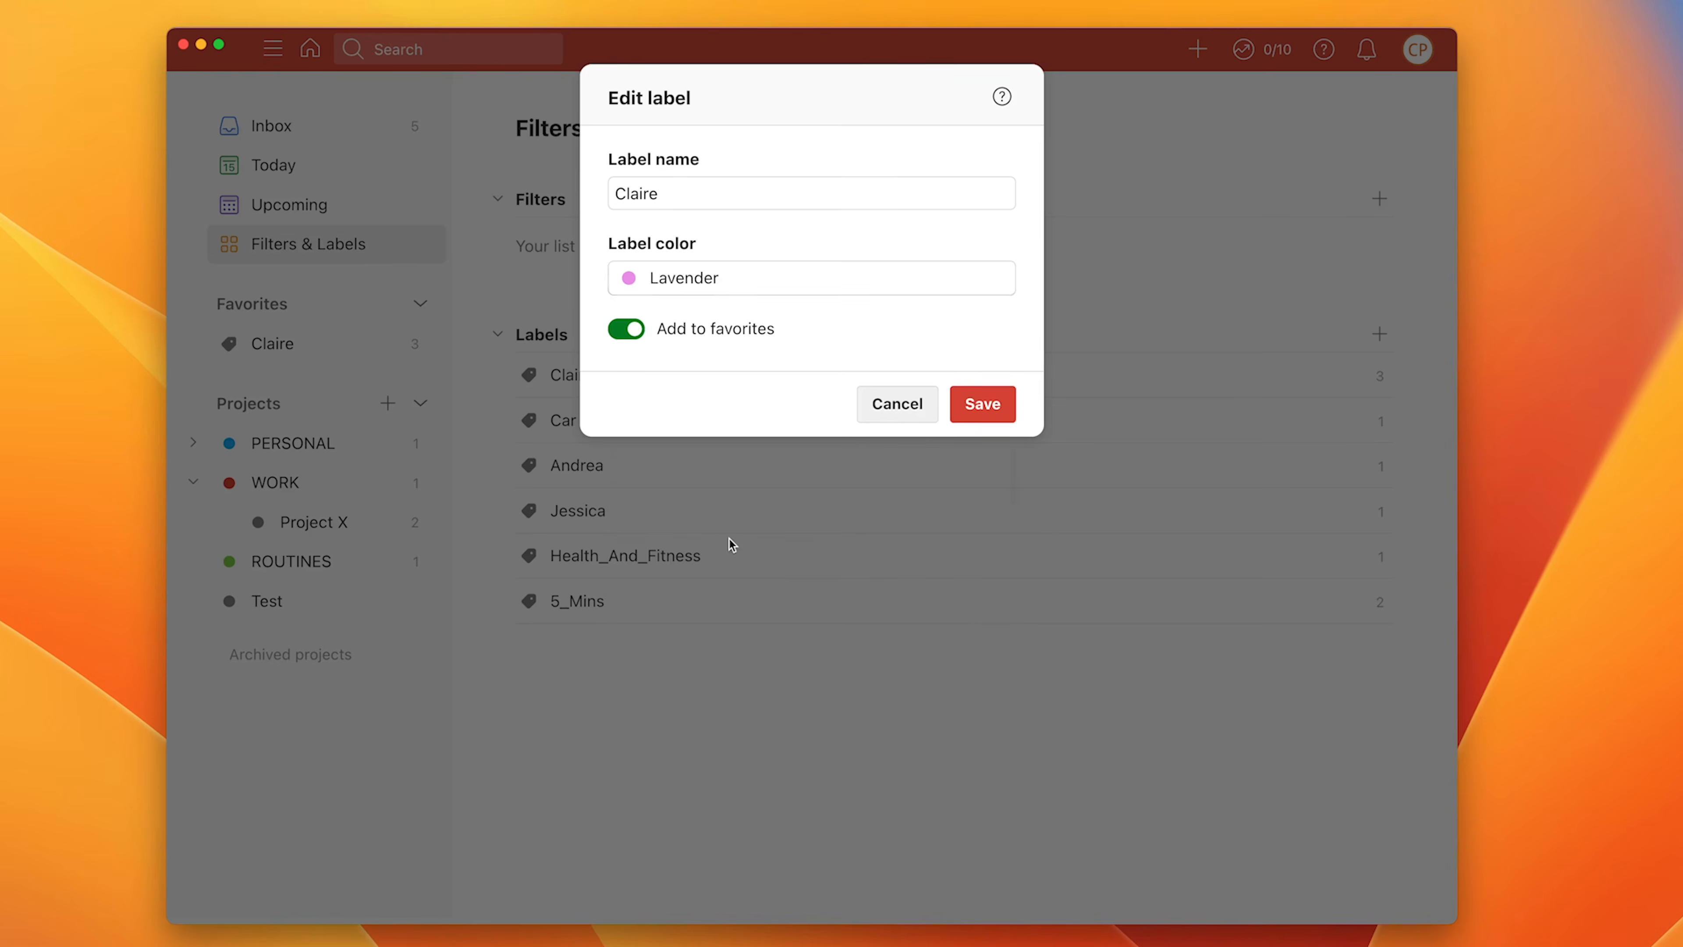
click(976, 407)
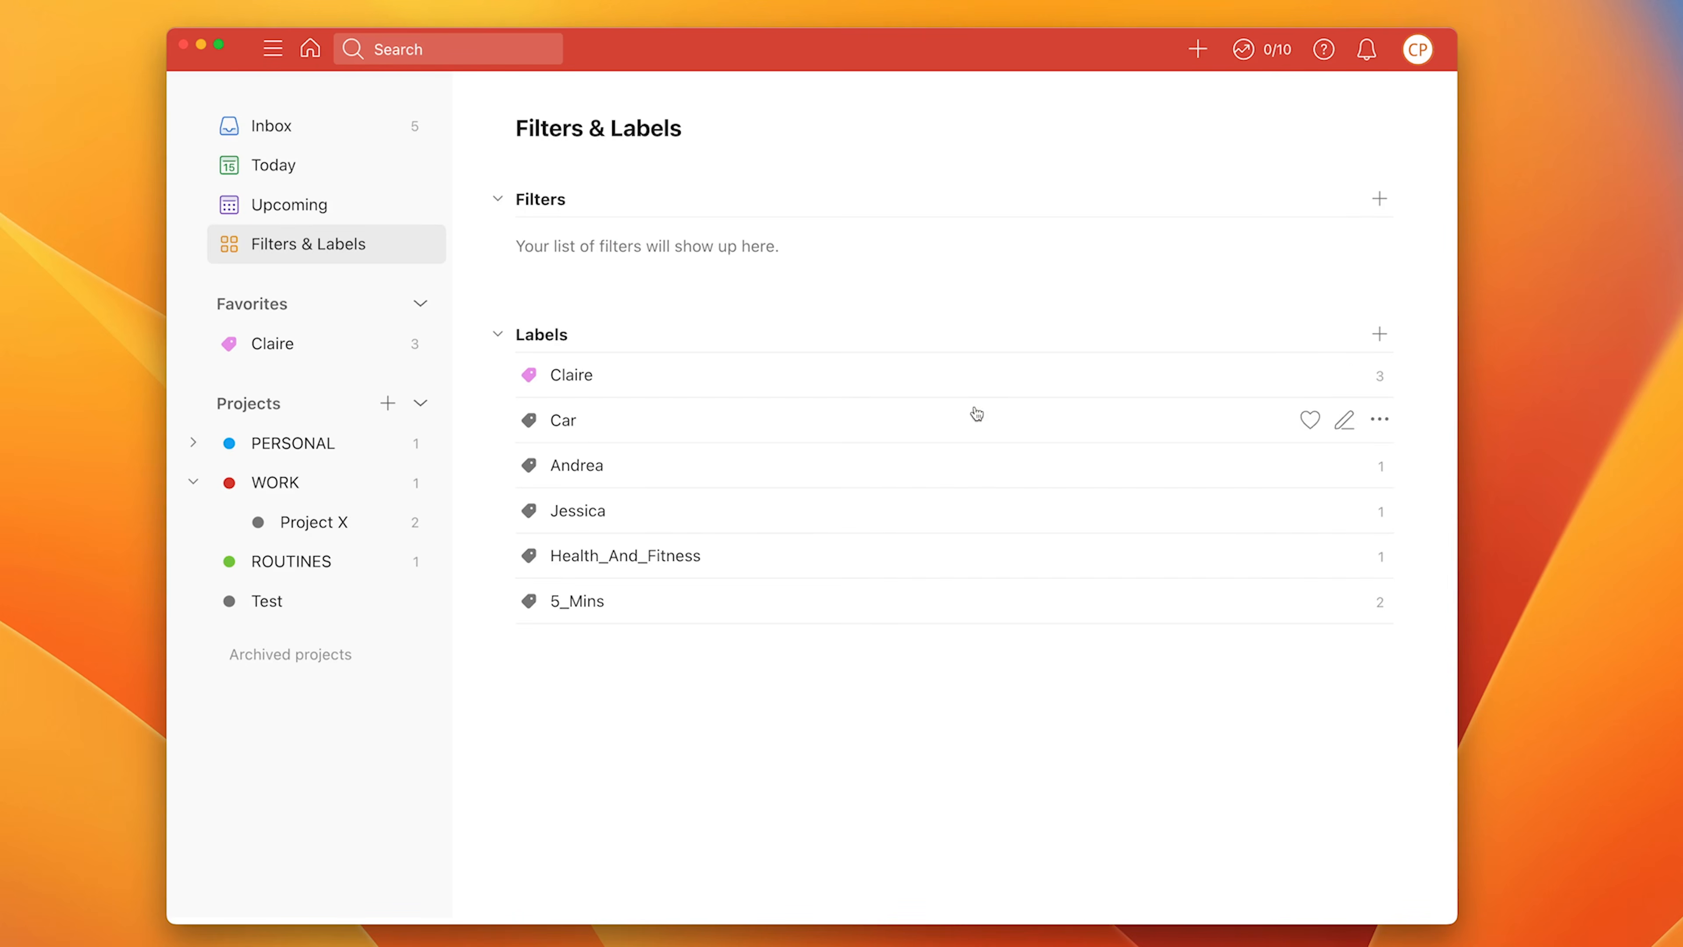
Set the Car label's color to Green and save the label
click(1378, 422)
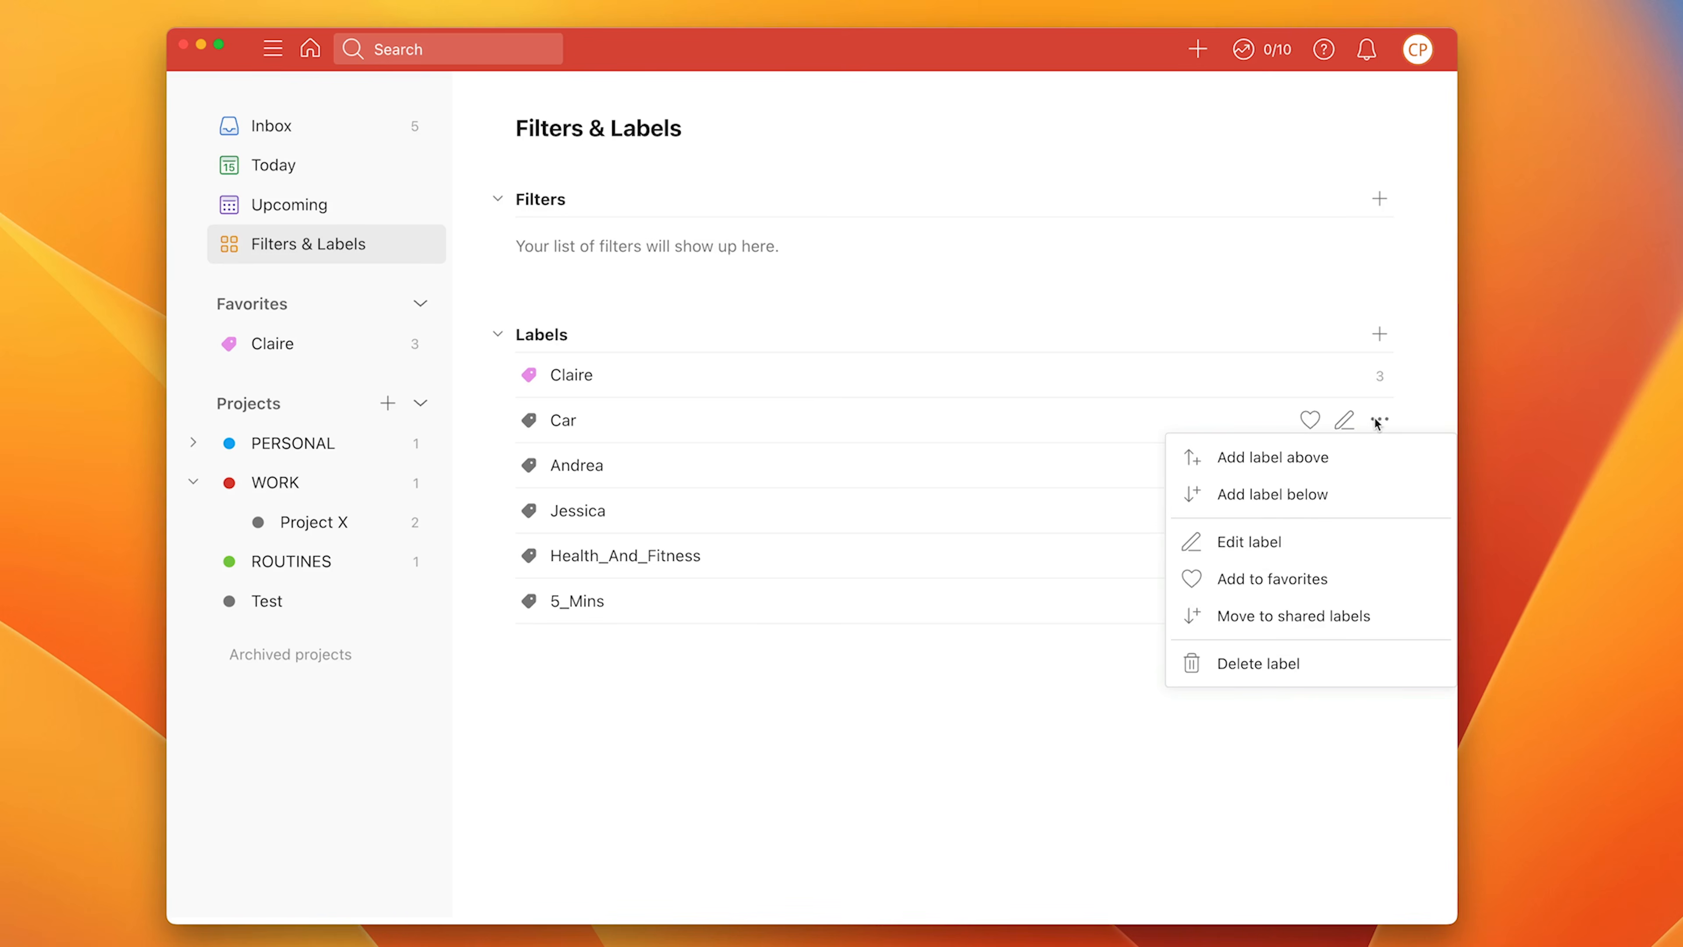
click(1239, 550)
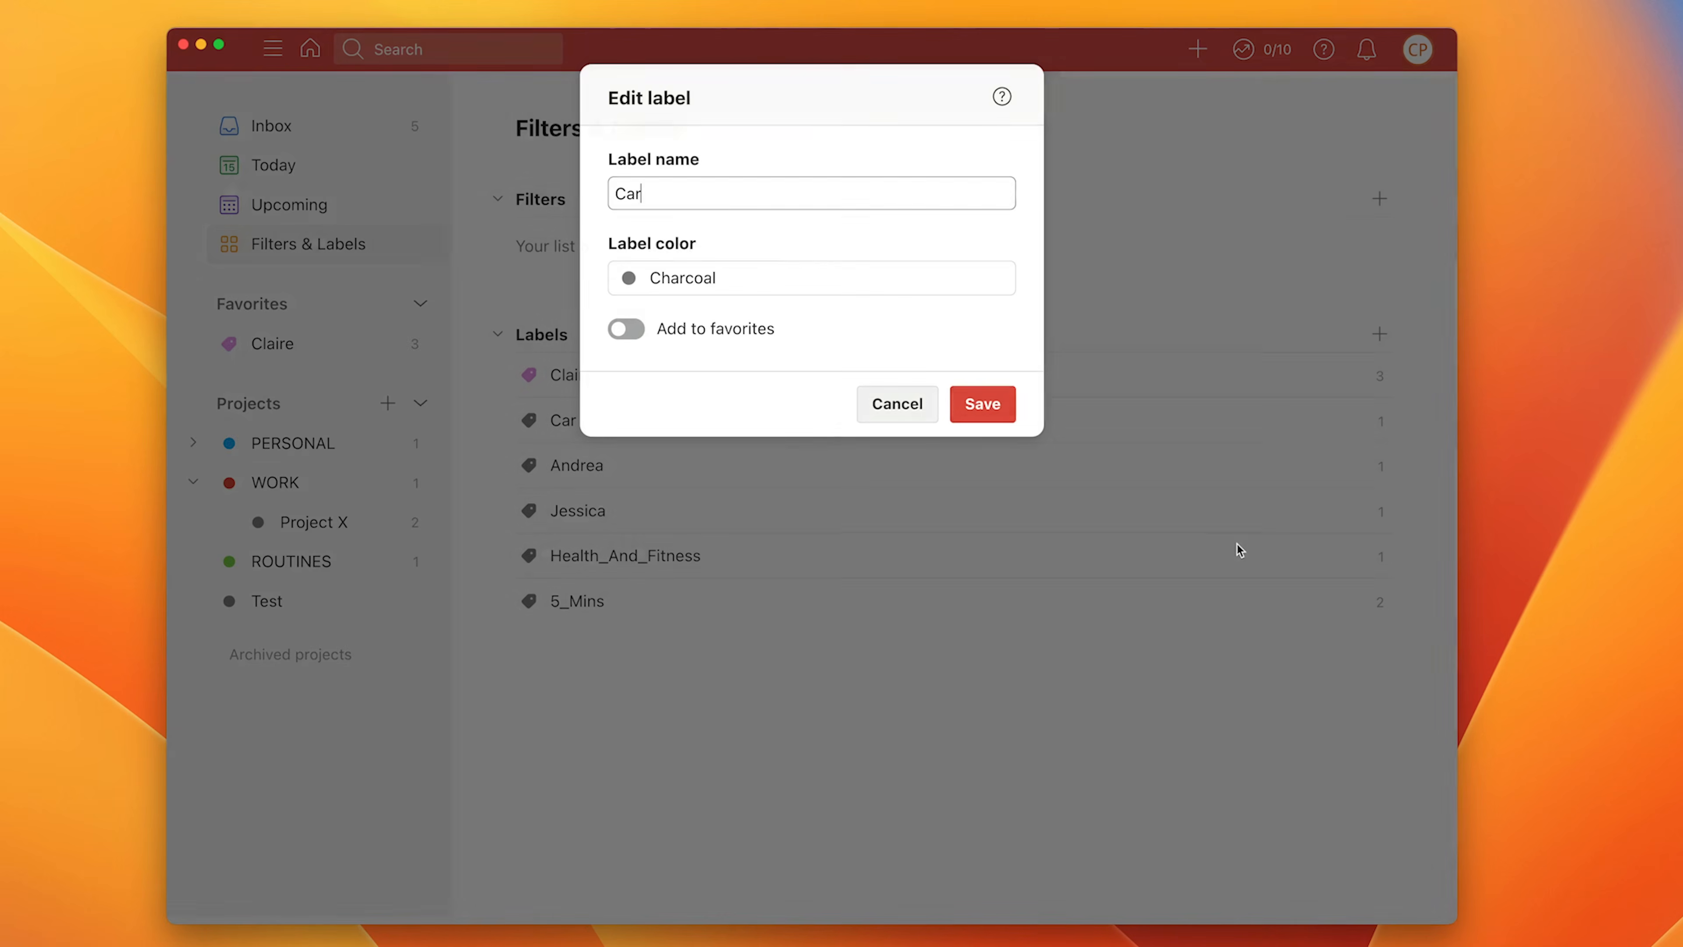
click(725, 279)
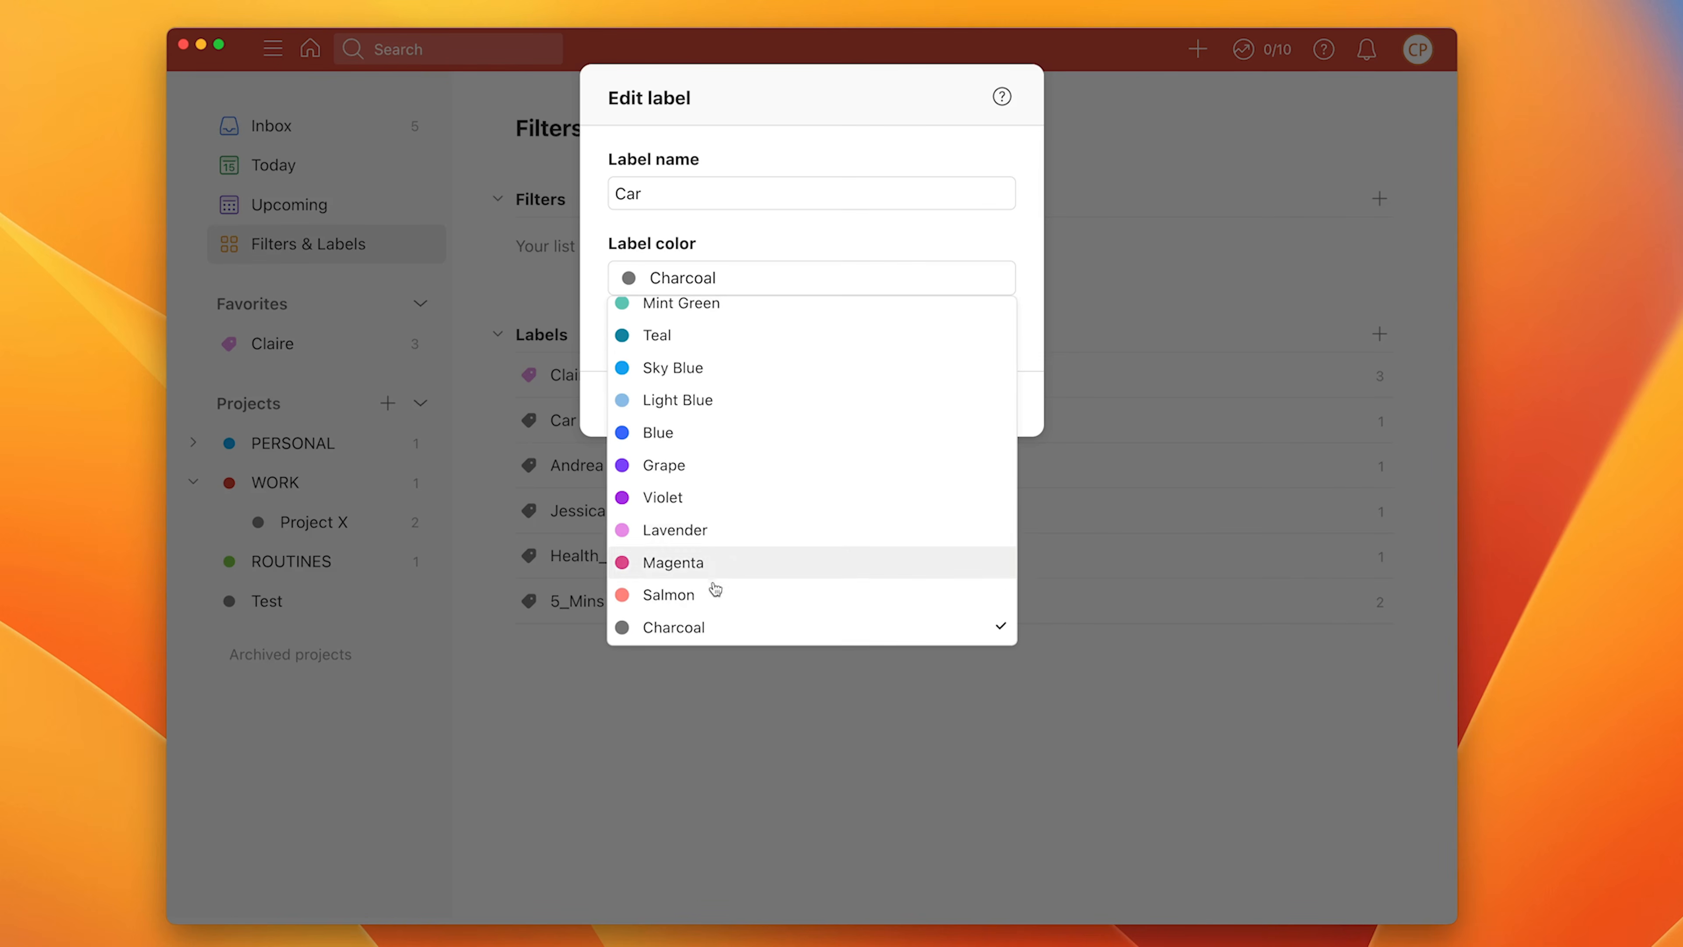
scroll(693, 454, up, 5)
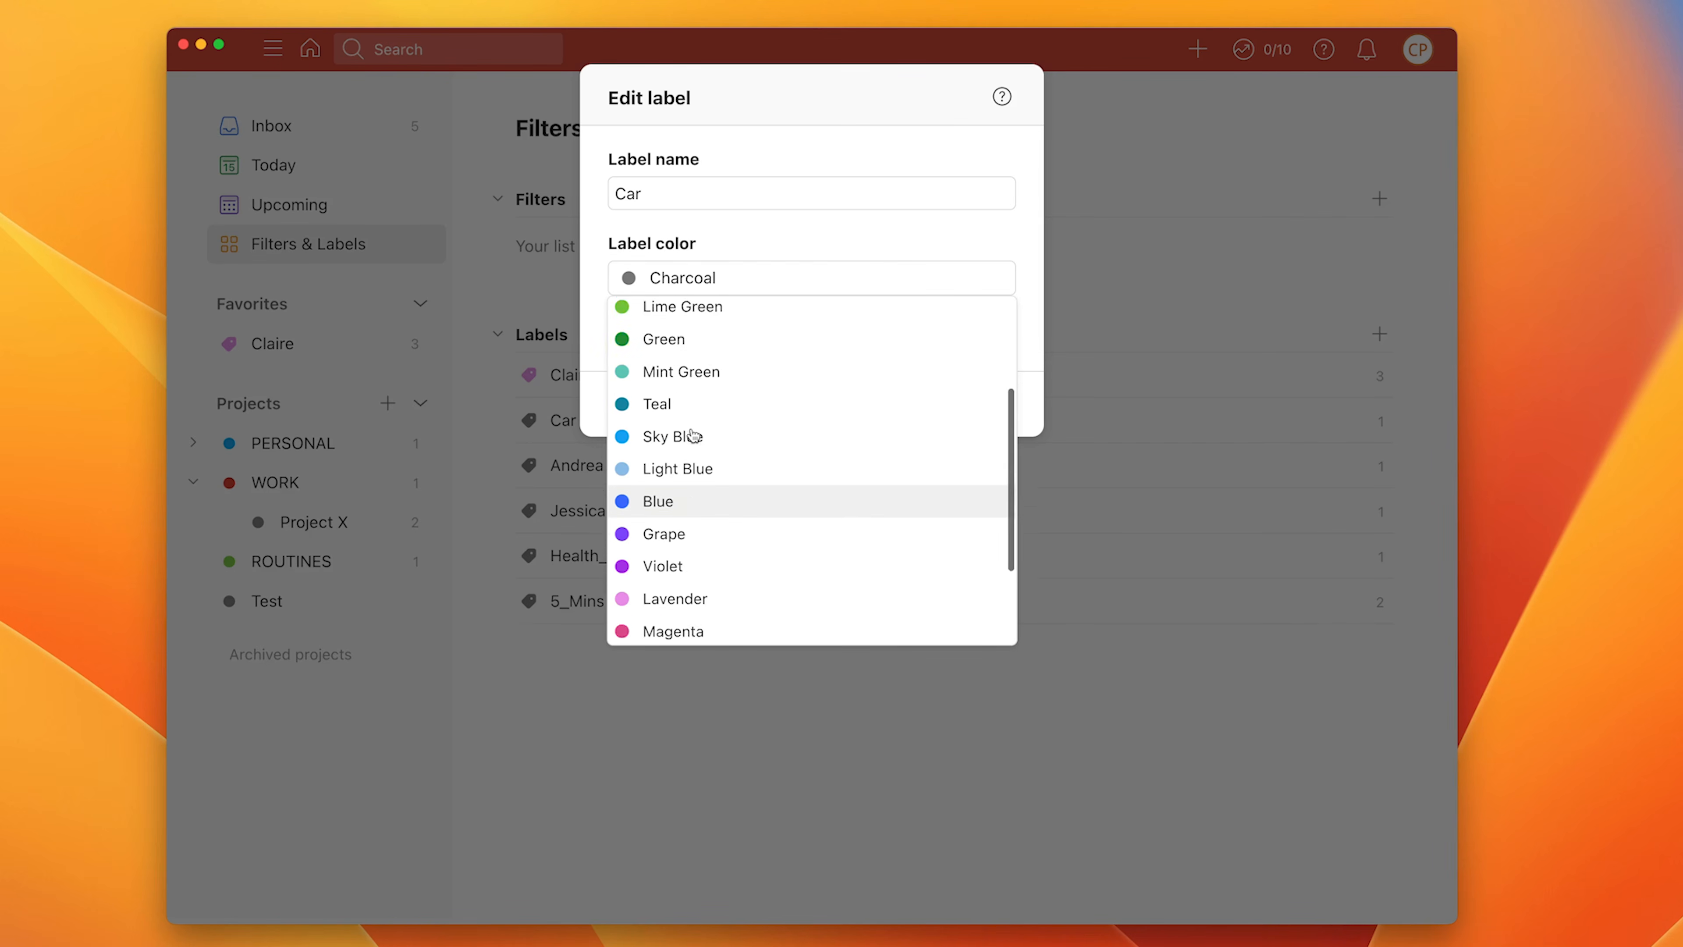
click(691, 489)
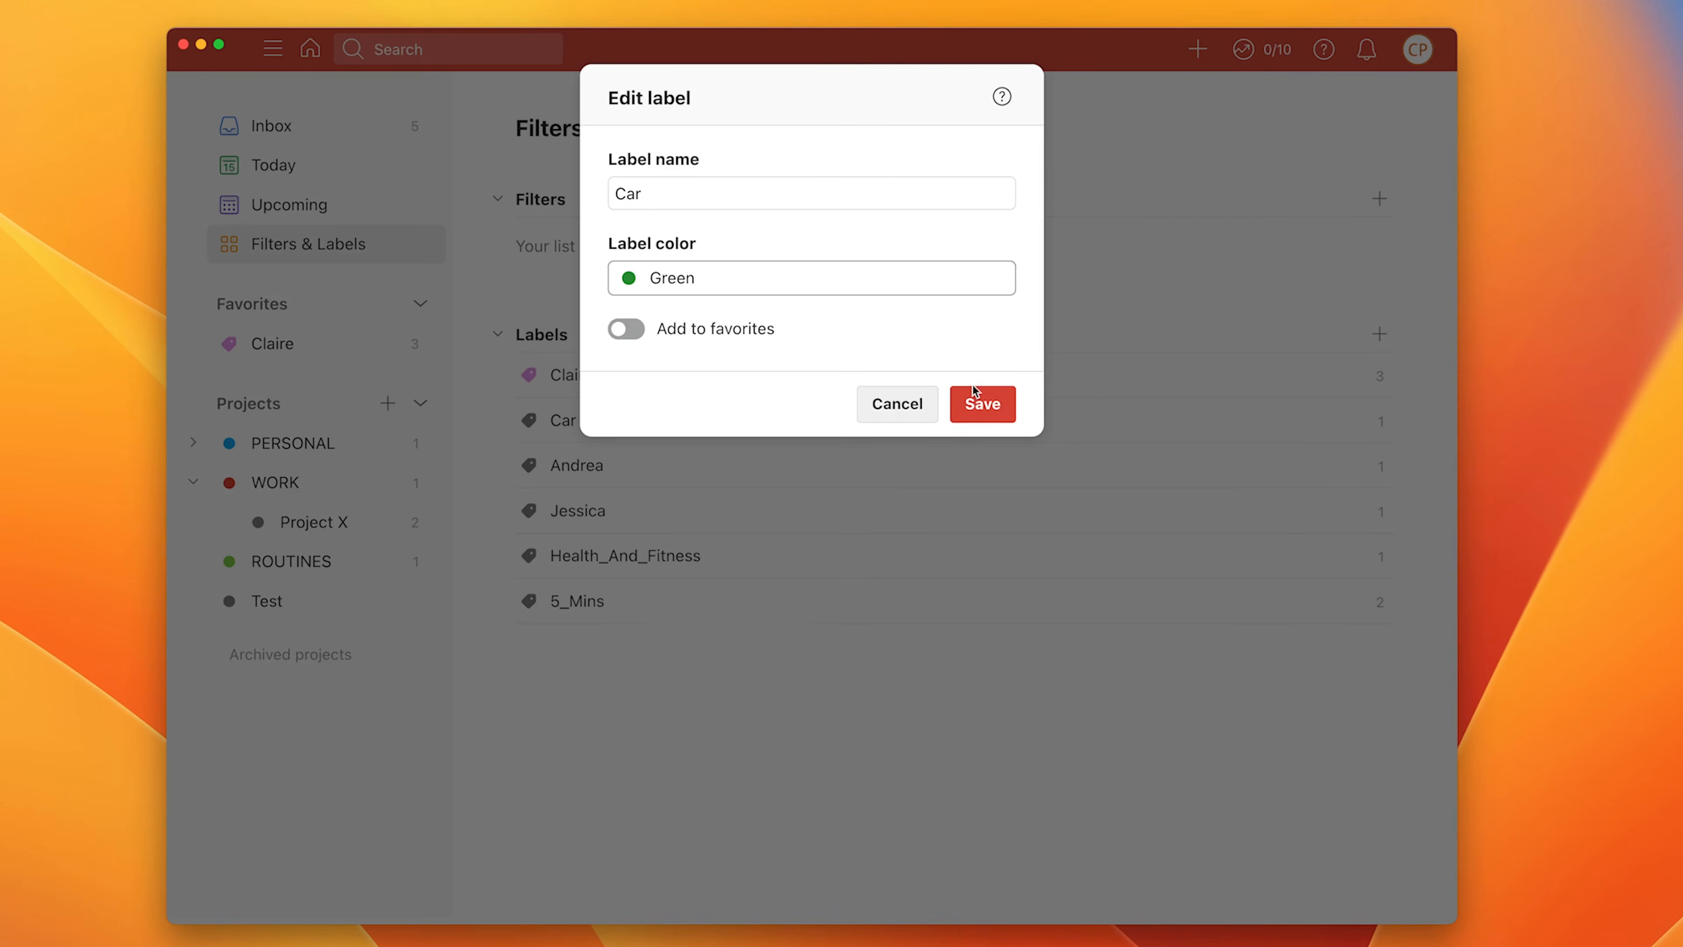
click(978, 401)
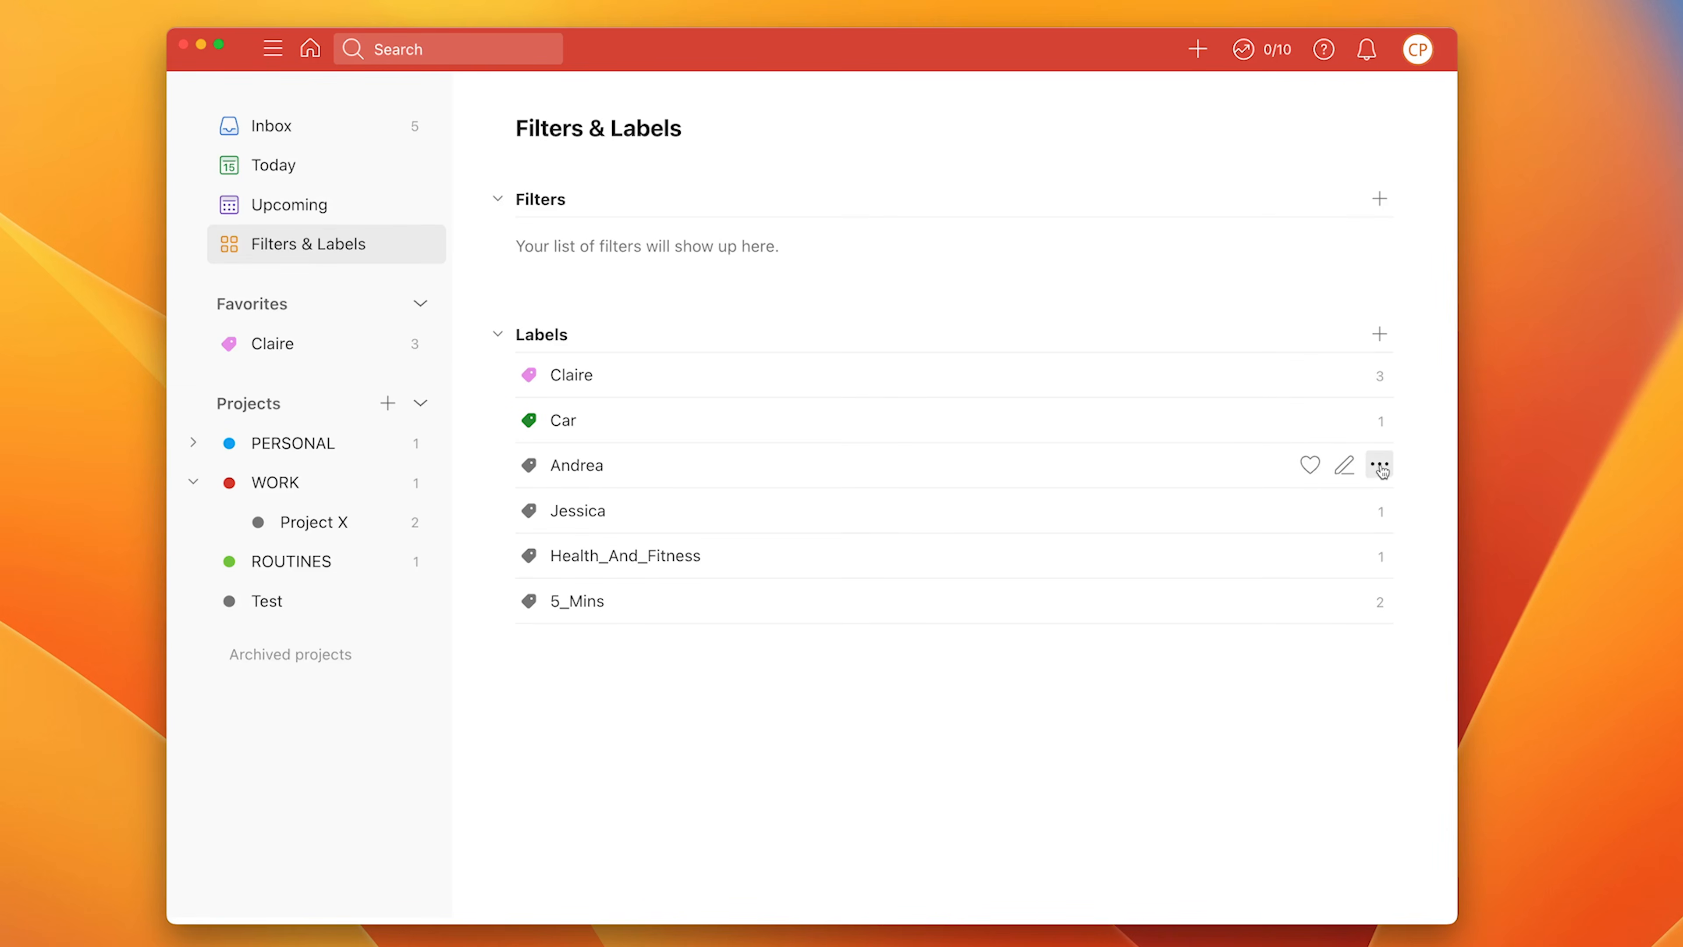
Set the color of the label directly below Car to Violet, save it, and view the Inbox tasks
click(1345, 467)
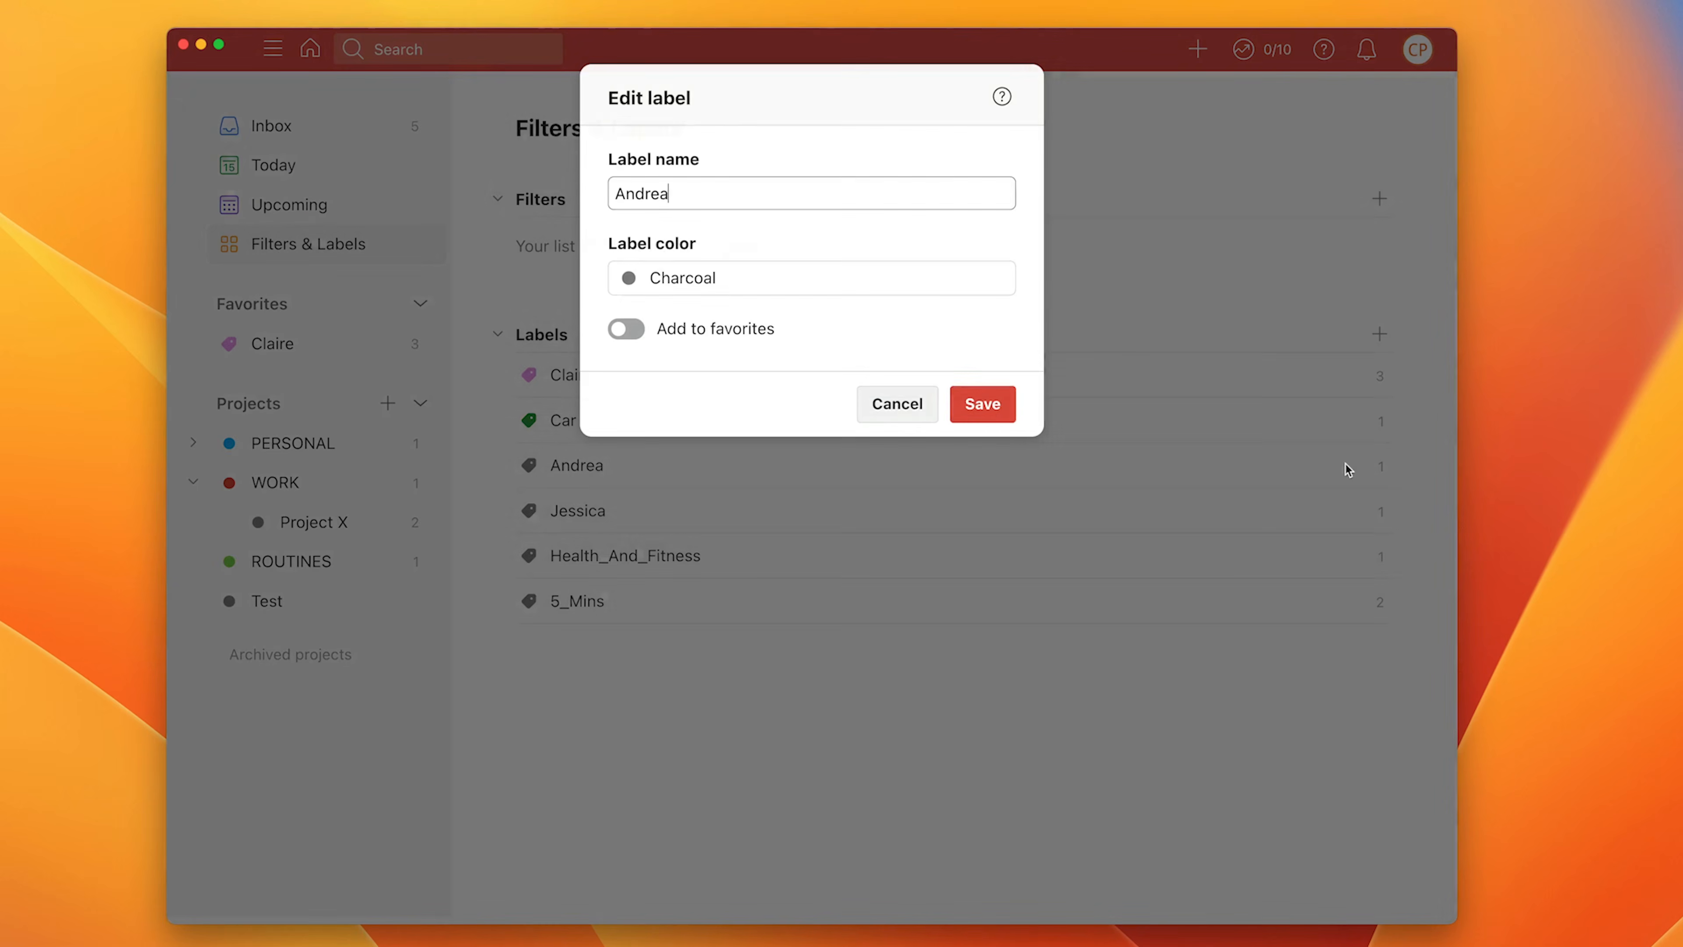
click(775, 283)
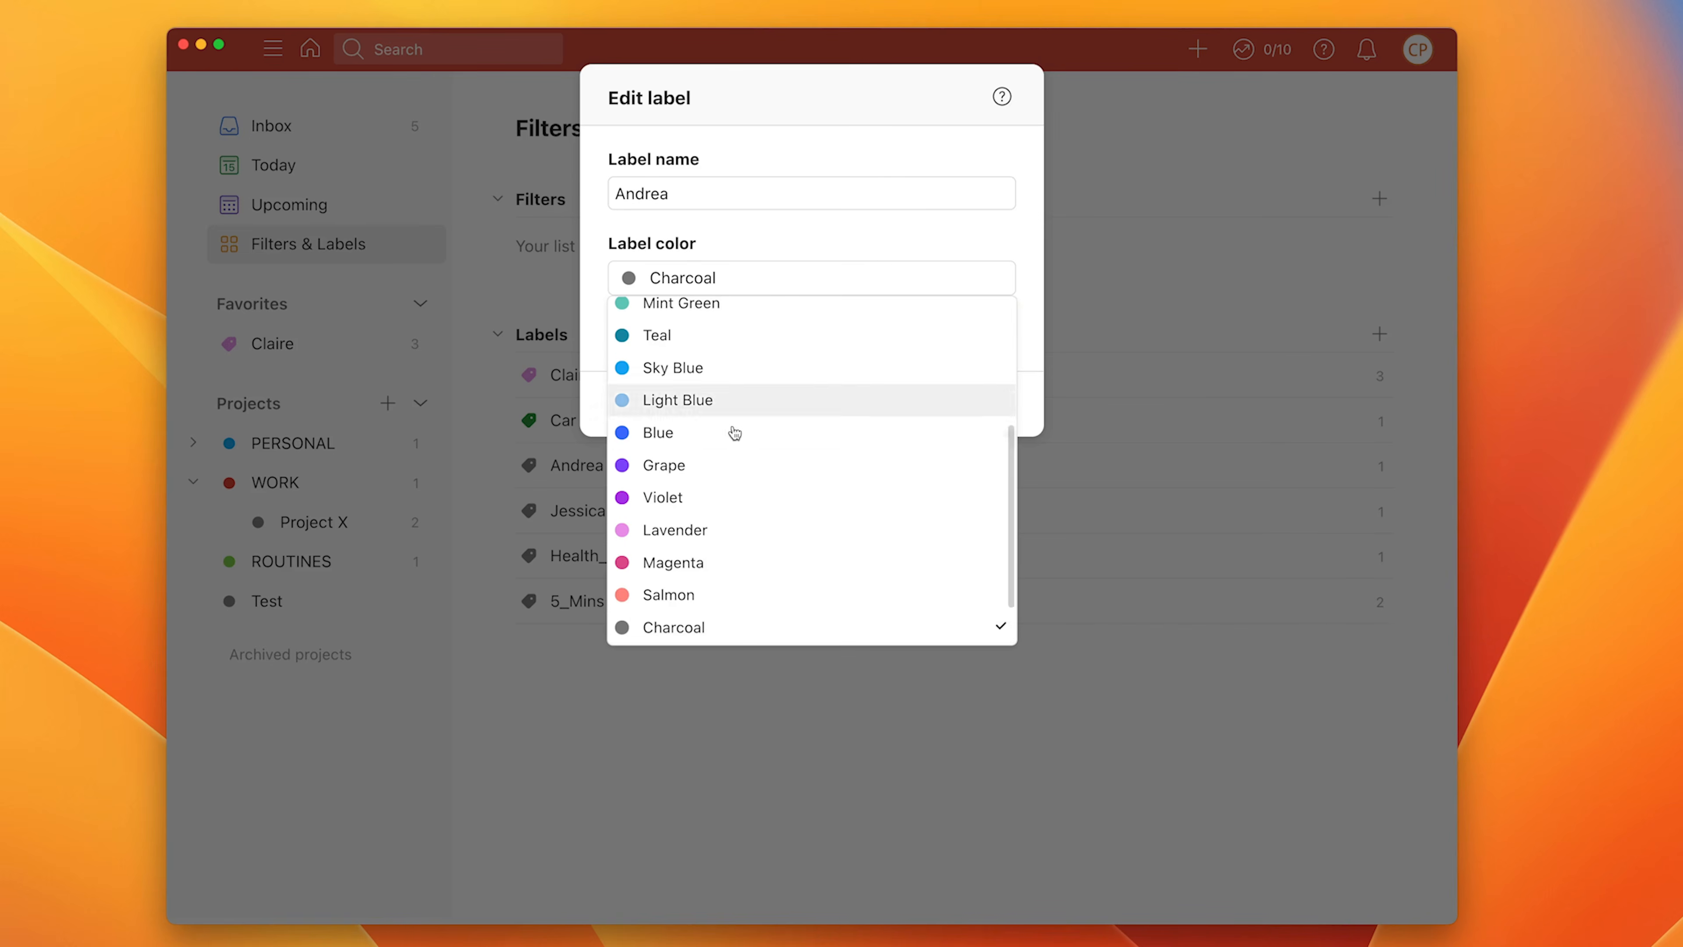
click(732, 496)
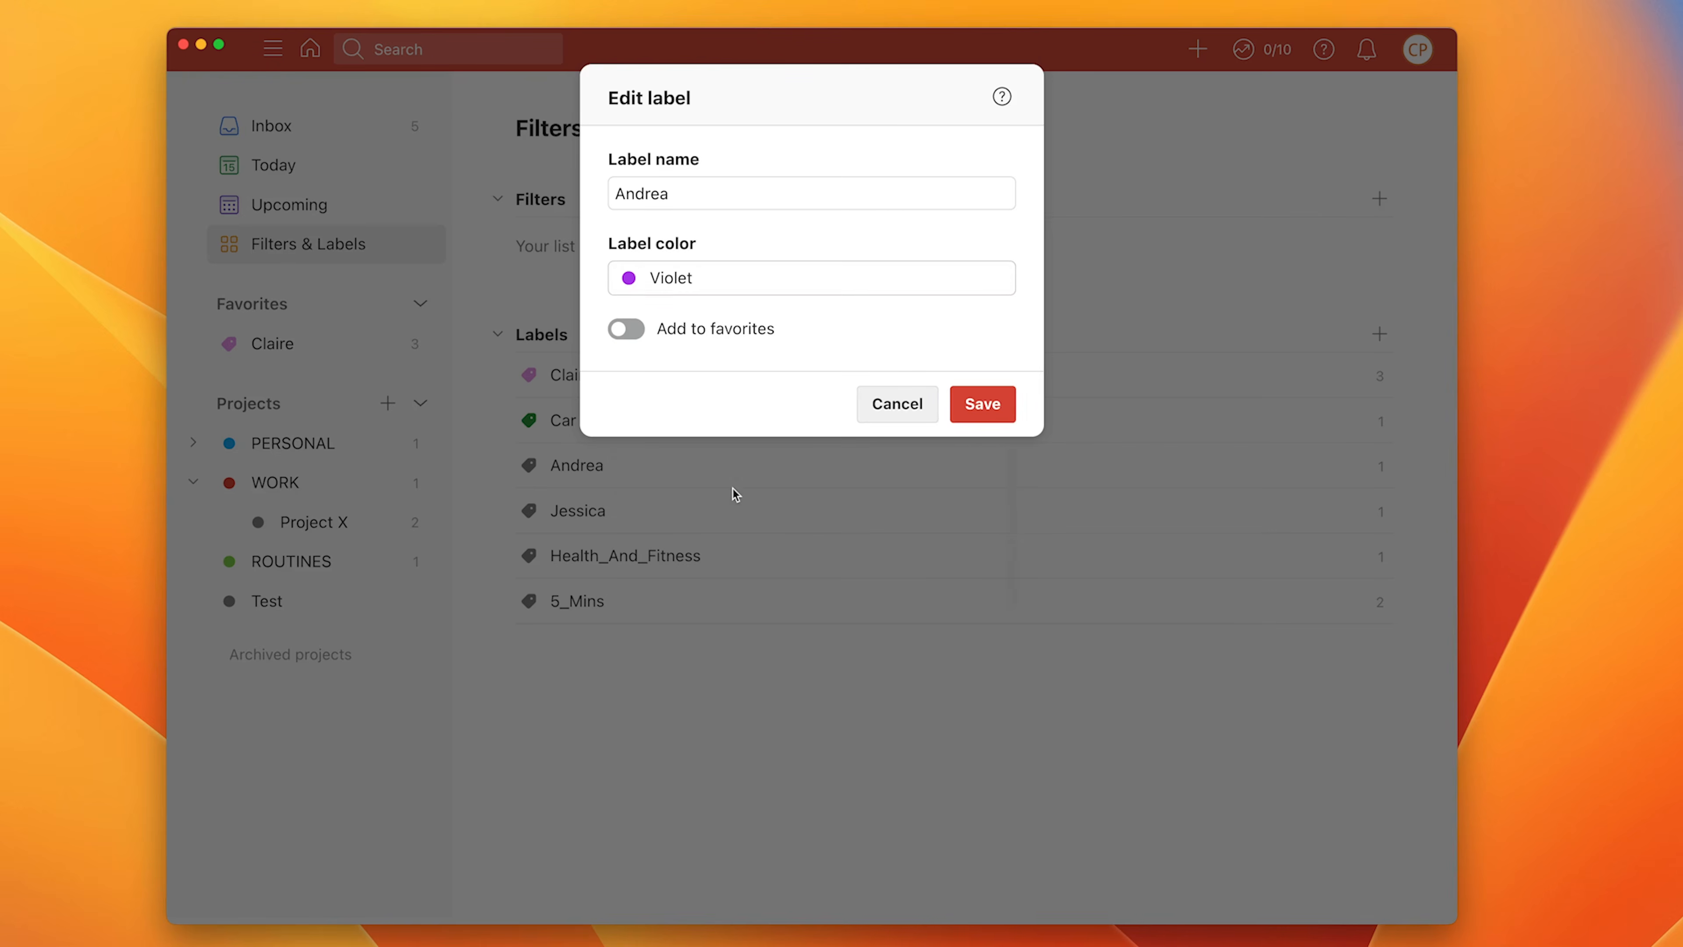
click(979, 409)
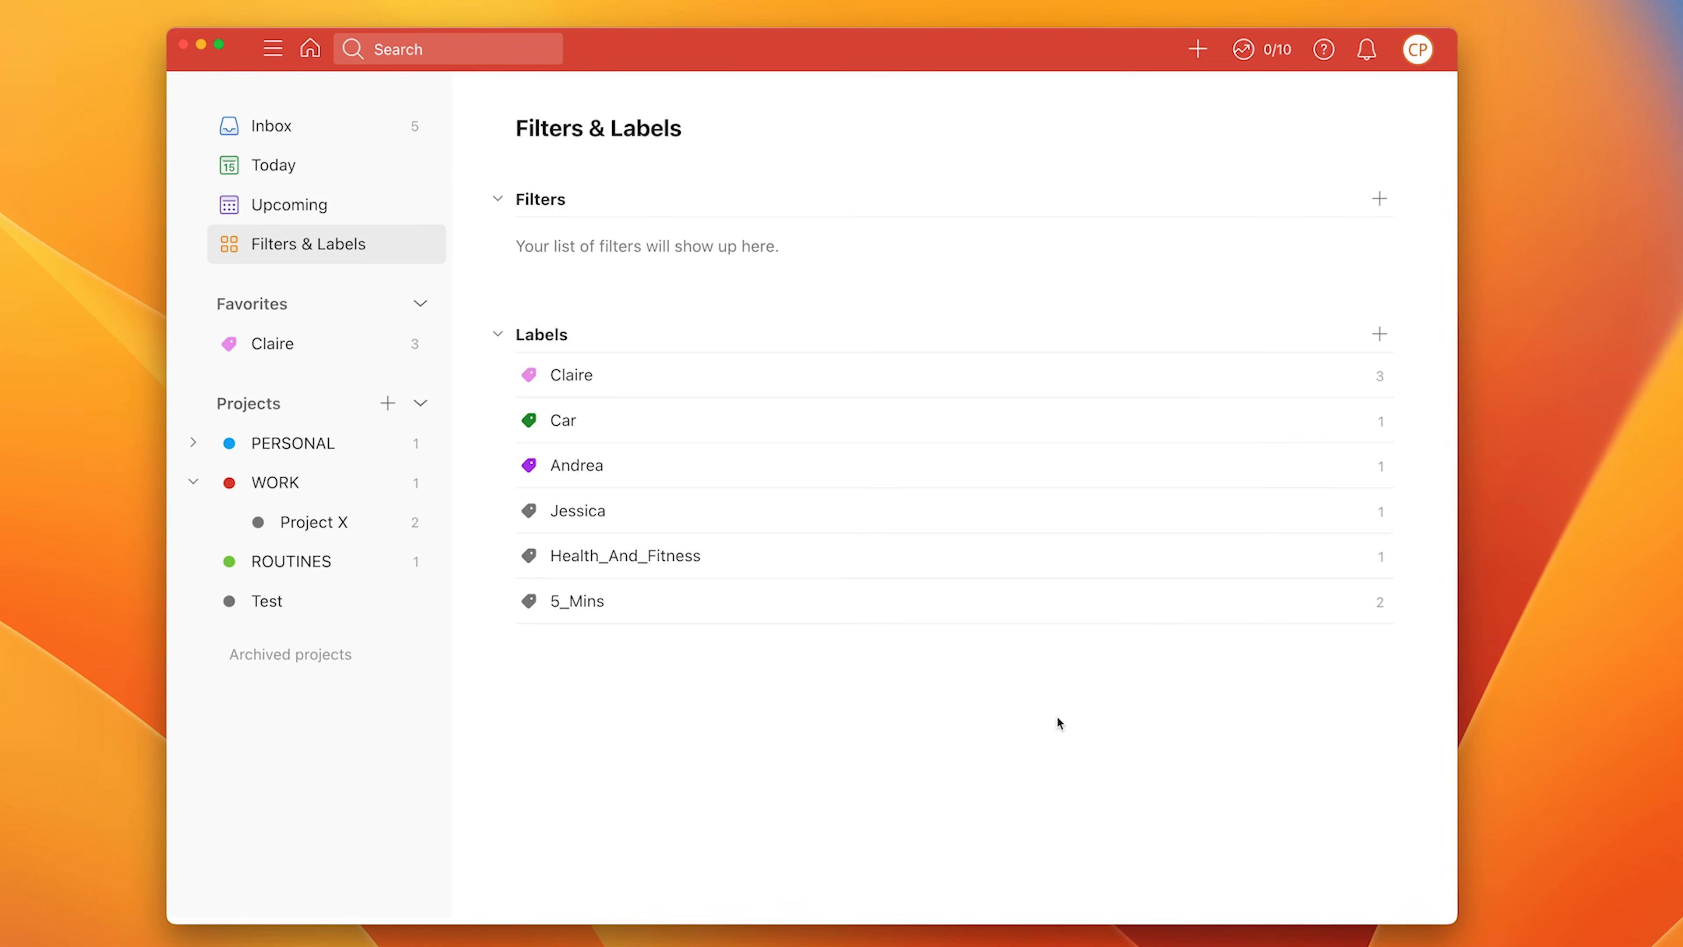
click(283, 146)
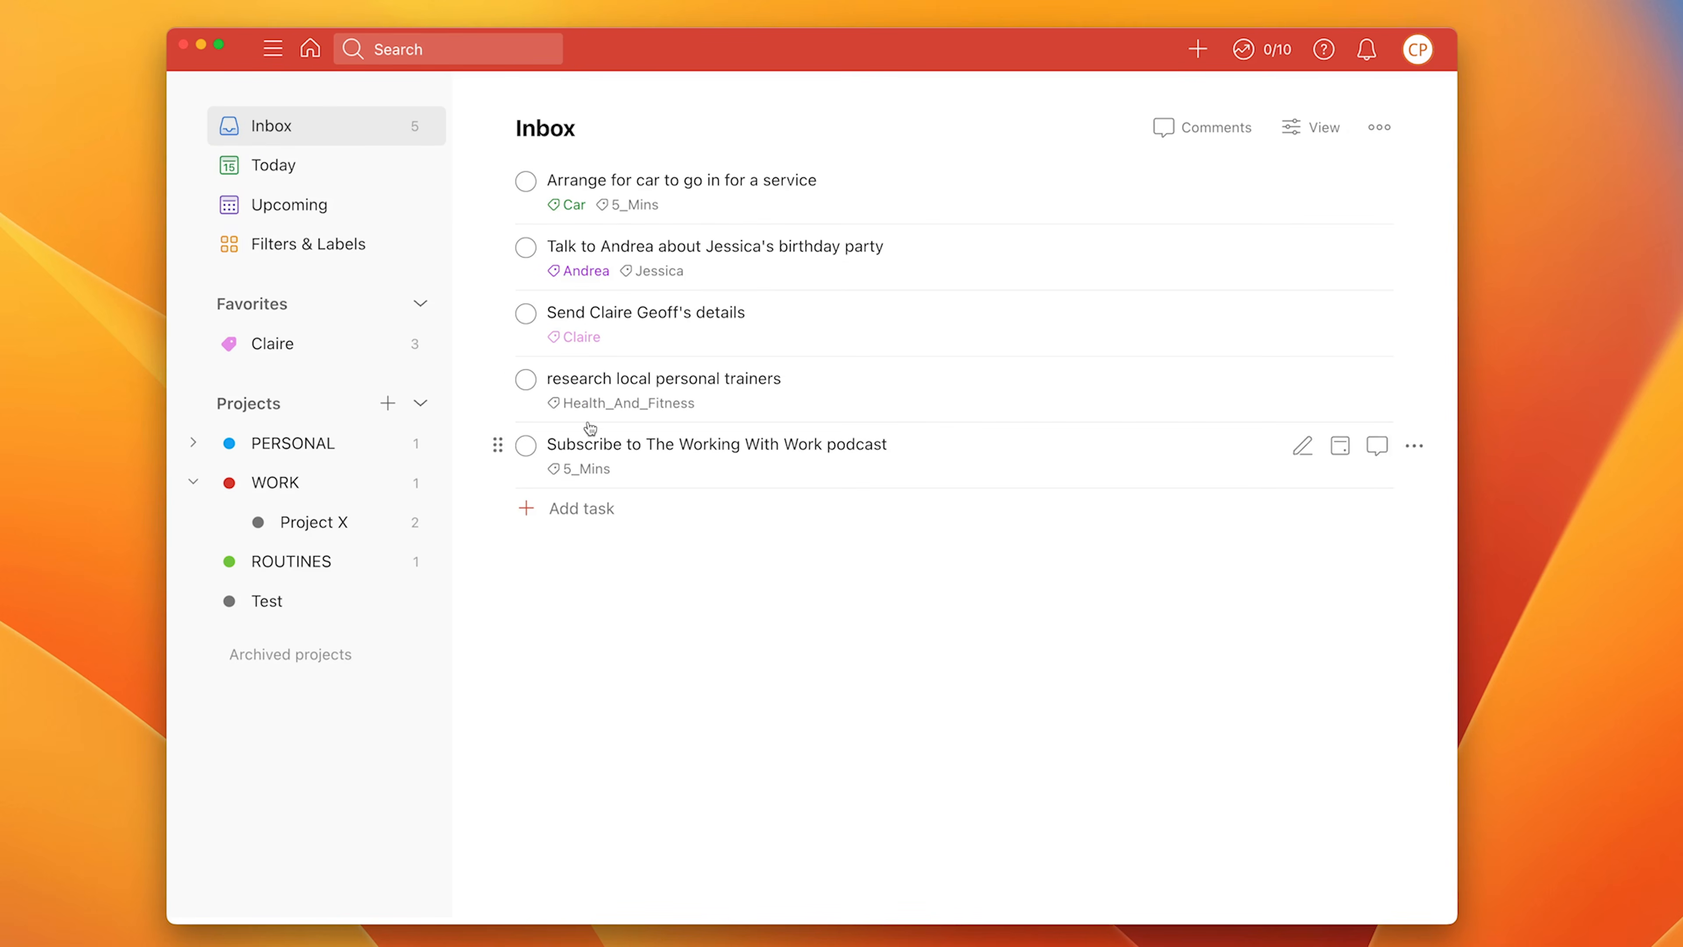